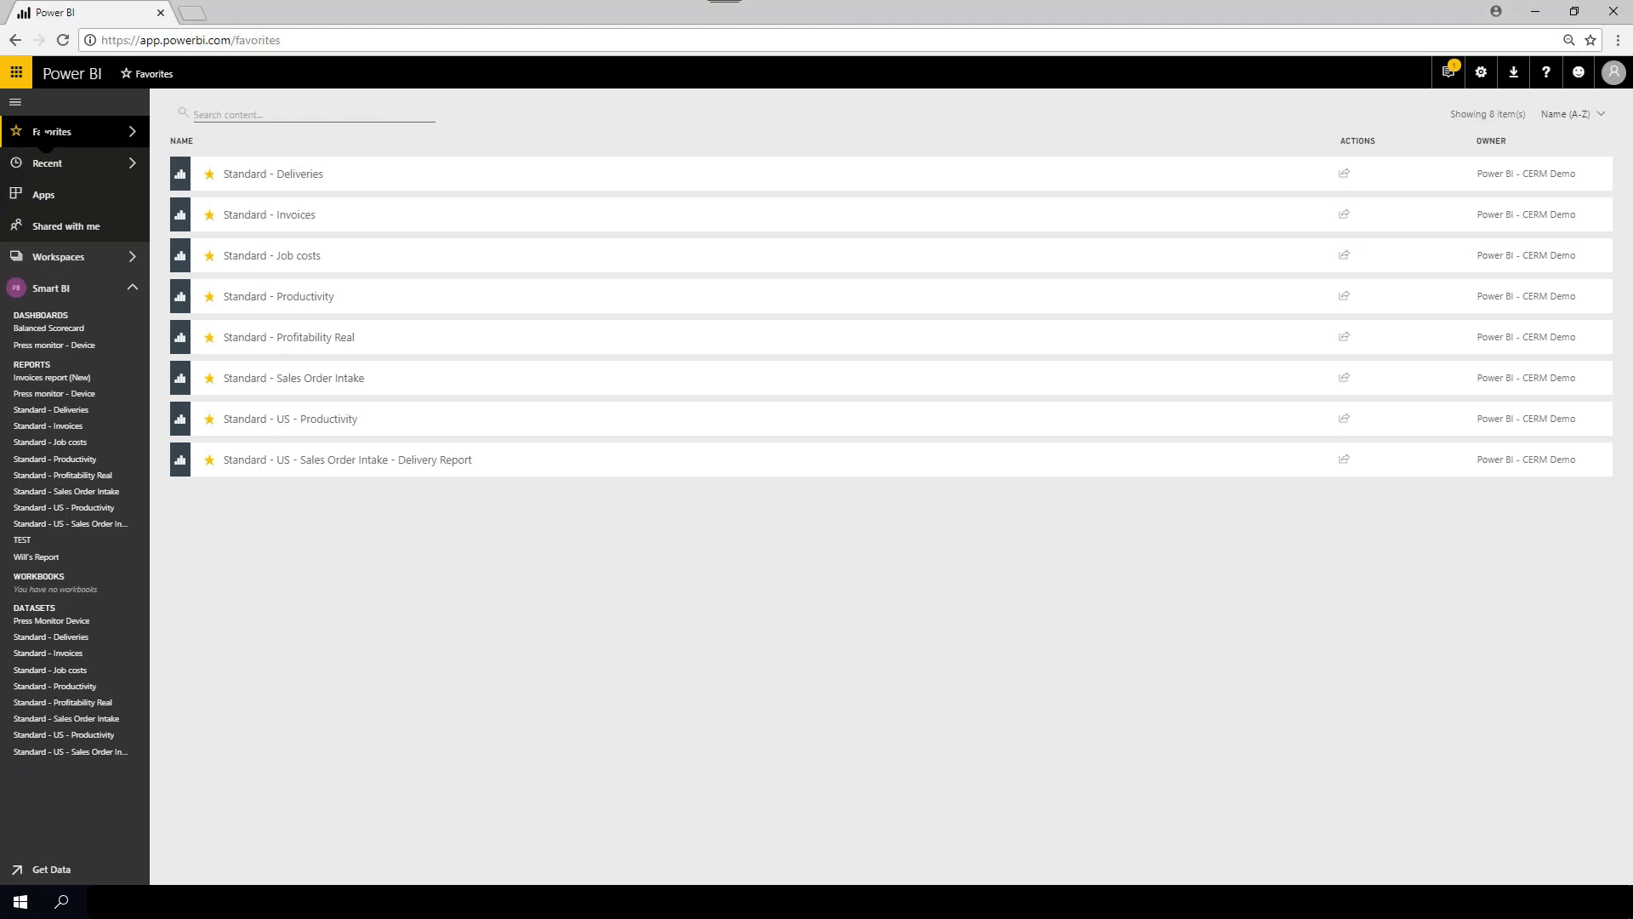
# Step: From the Smart BI workspace's Reports list, create a report on the Standard - Sales Order Intake dataset
pyautogui.click(50, 290)
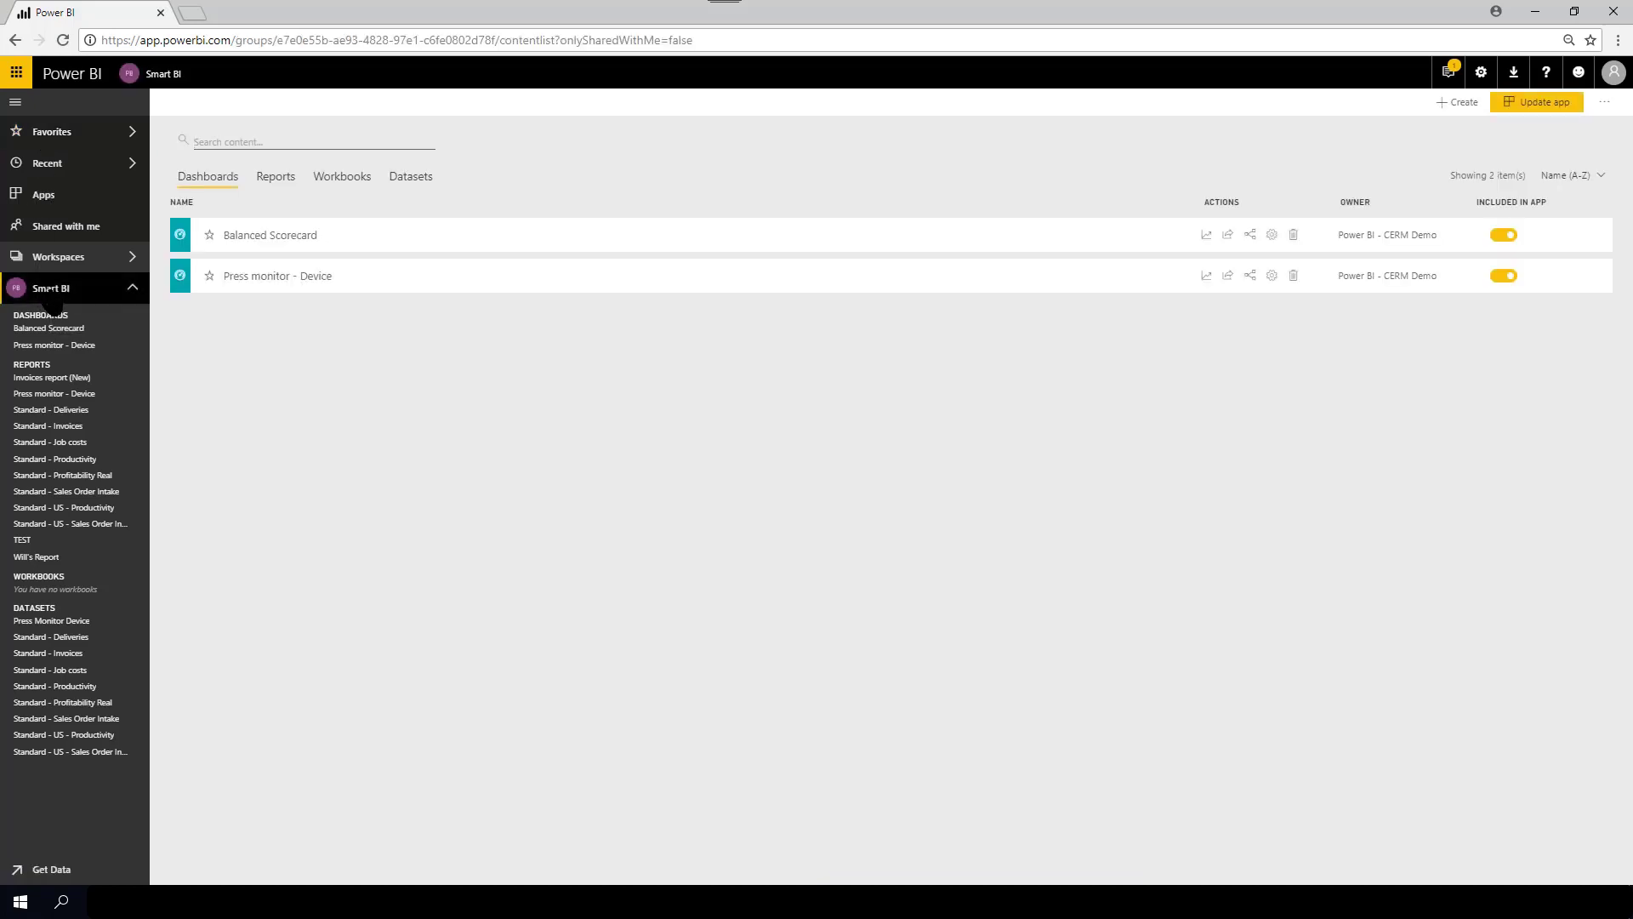
pyautogui.click(281, 182)
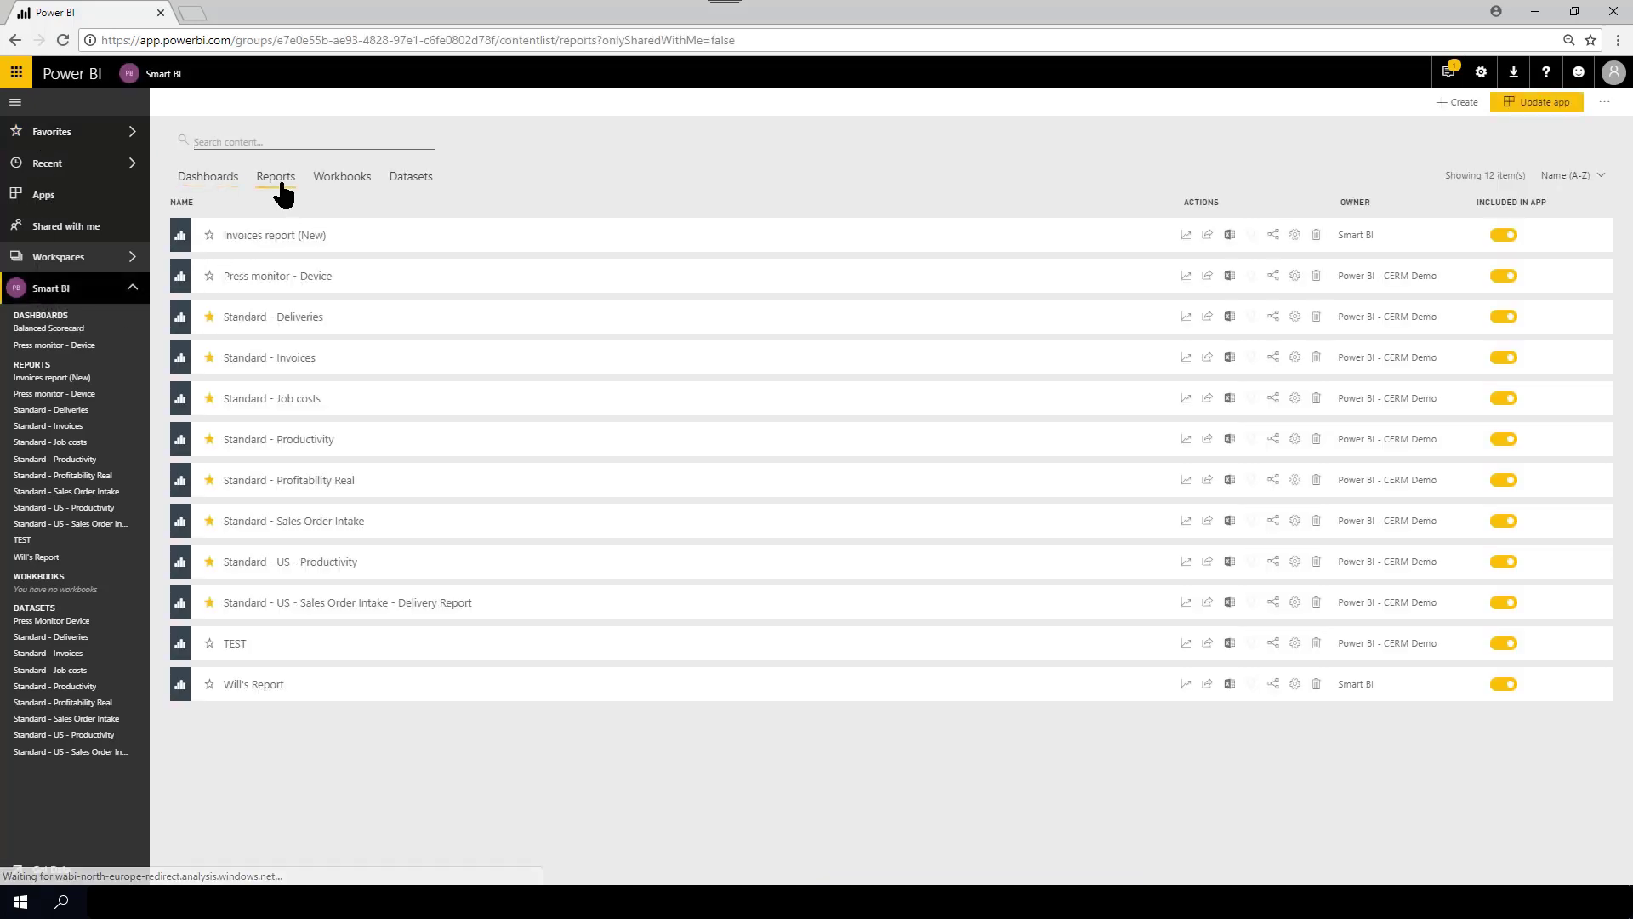
pyautogui.click(1452, 119)
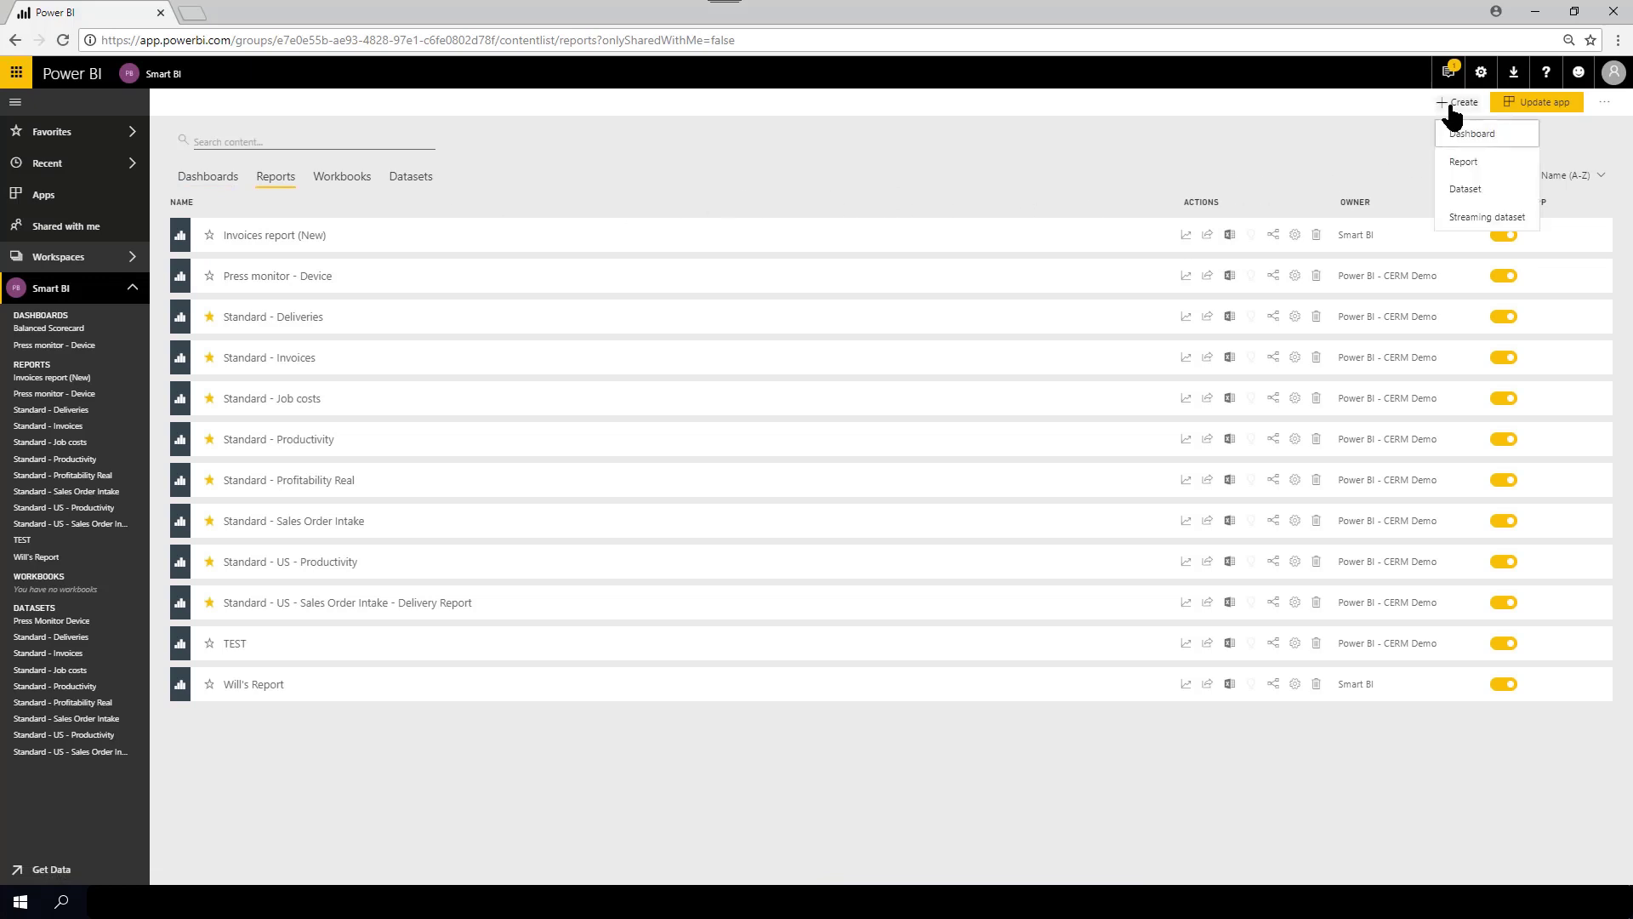
pyautogui.click(1458, 163)
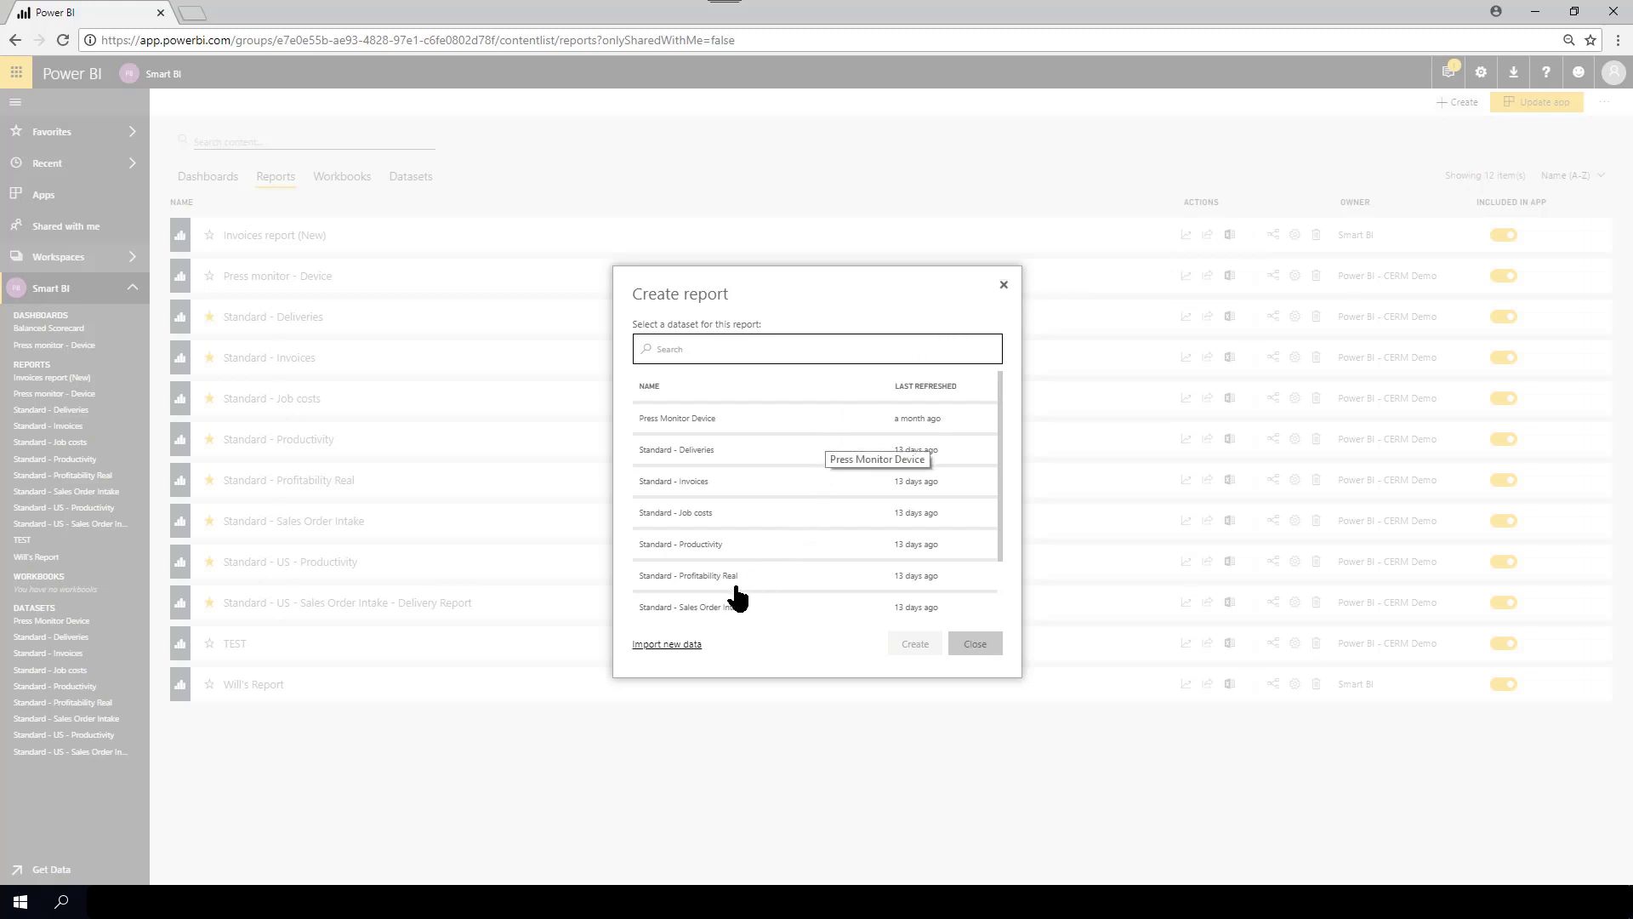
pyautogui.click(717, 615)
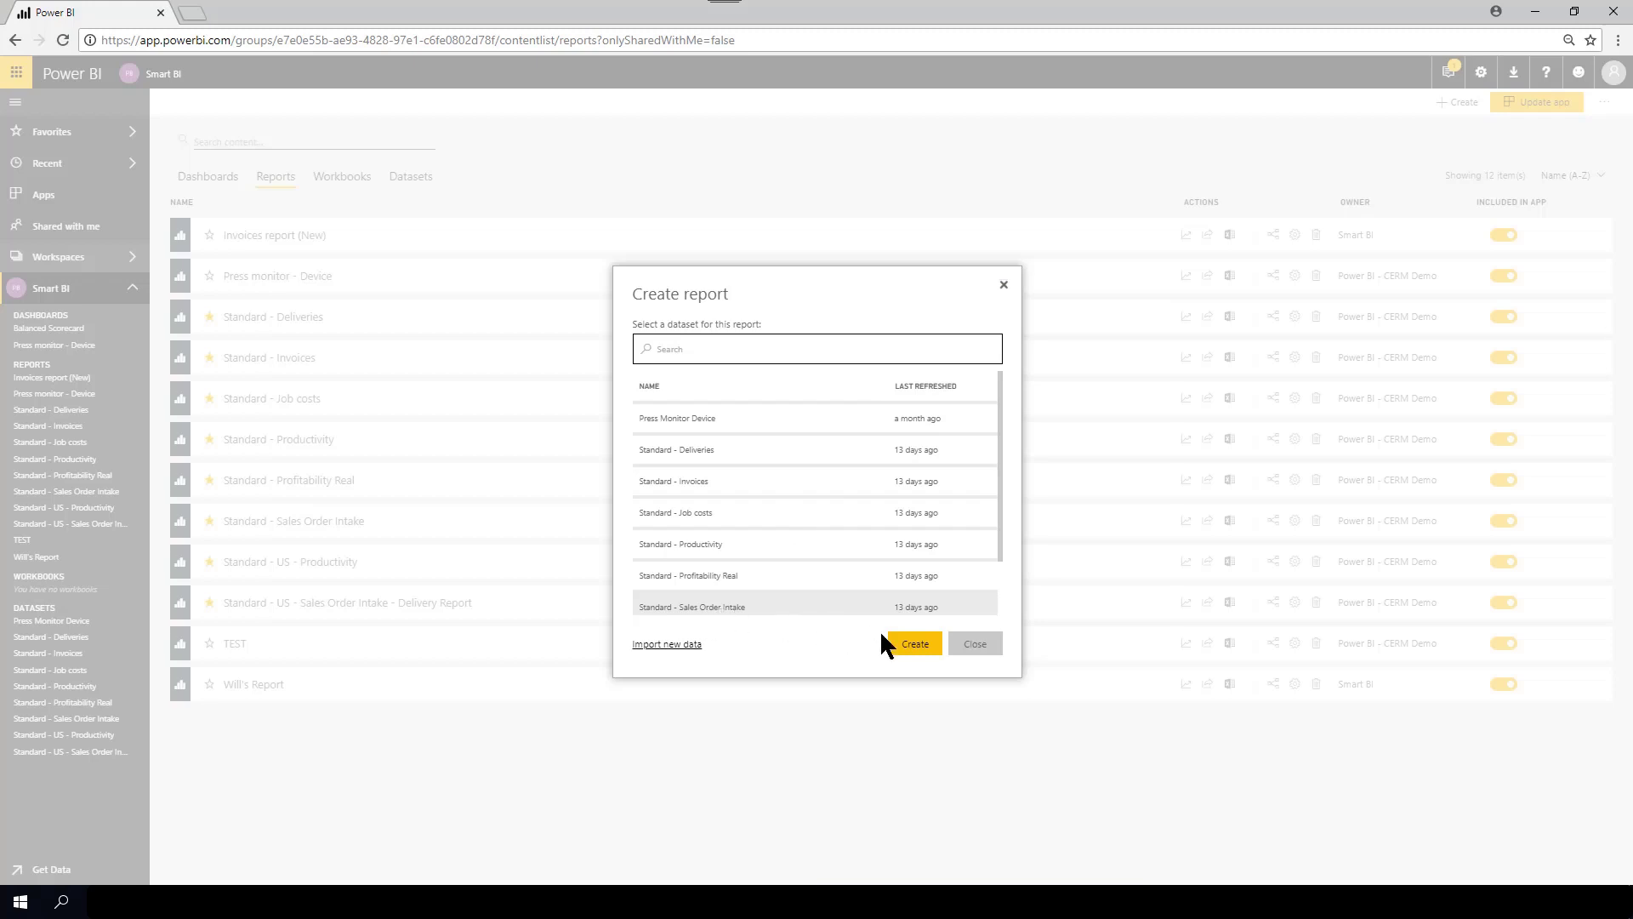
pyautogui.click(908, 646)
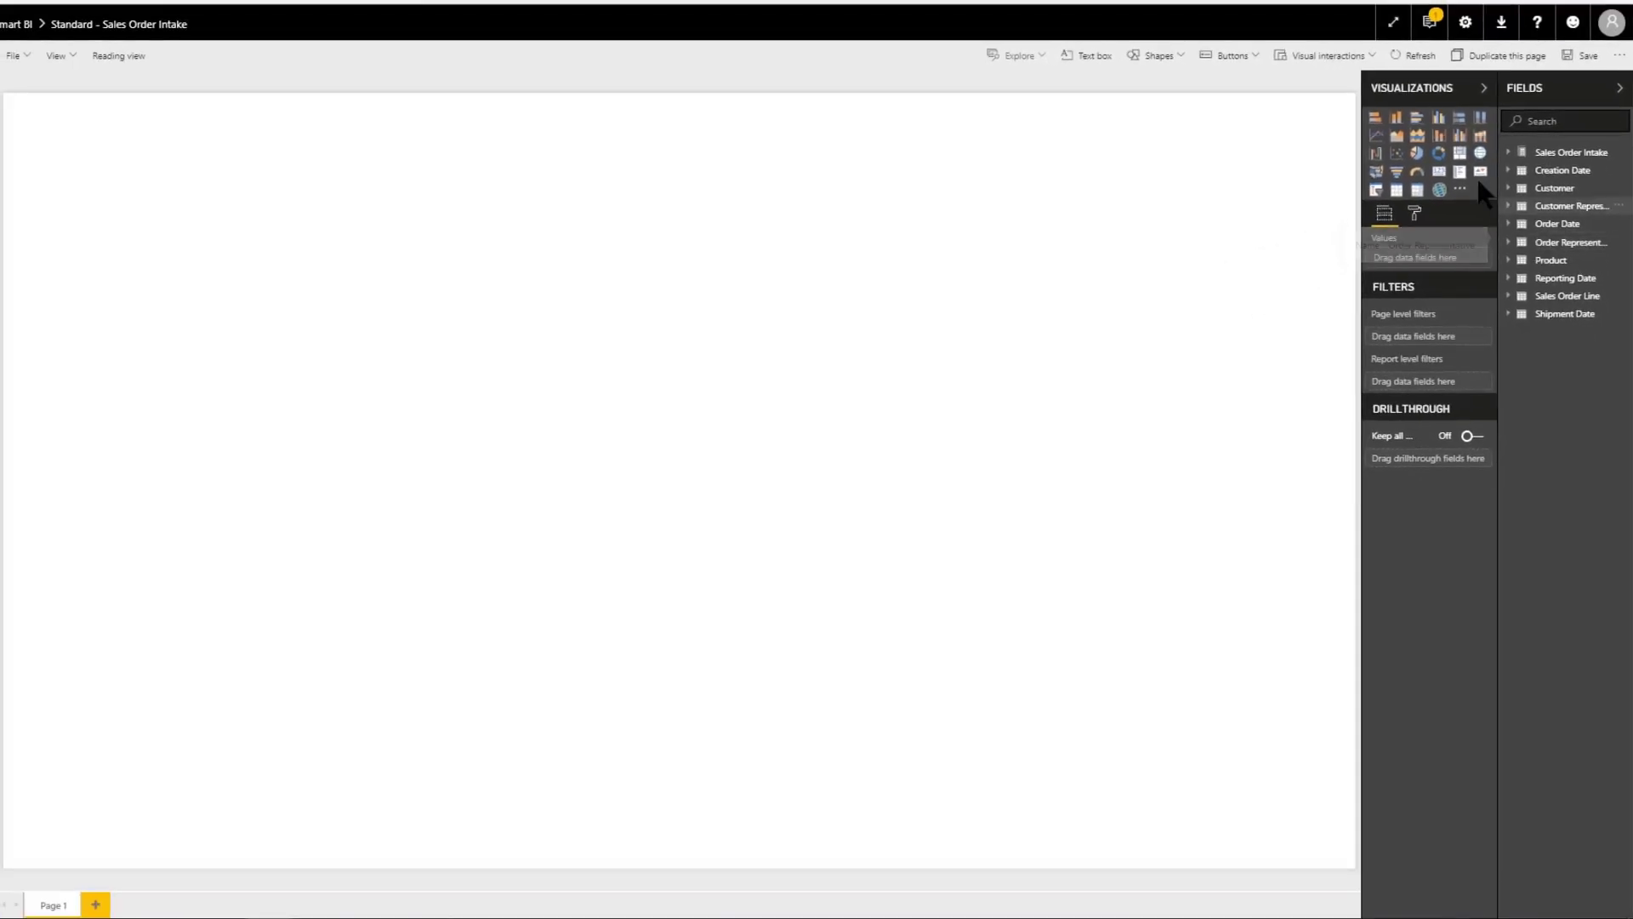
# Step: Add a clustered column chart to the page and widen the Fields pane
pyautogui.click(1396, 118)
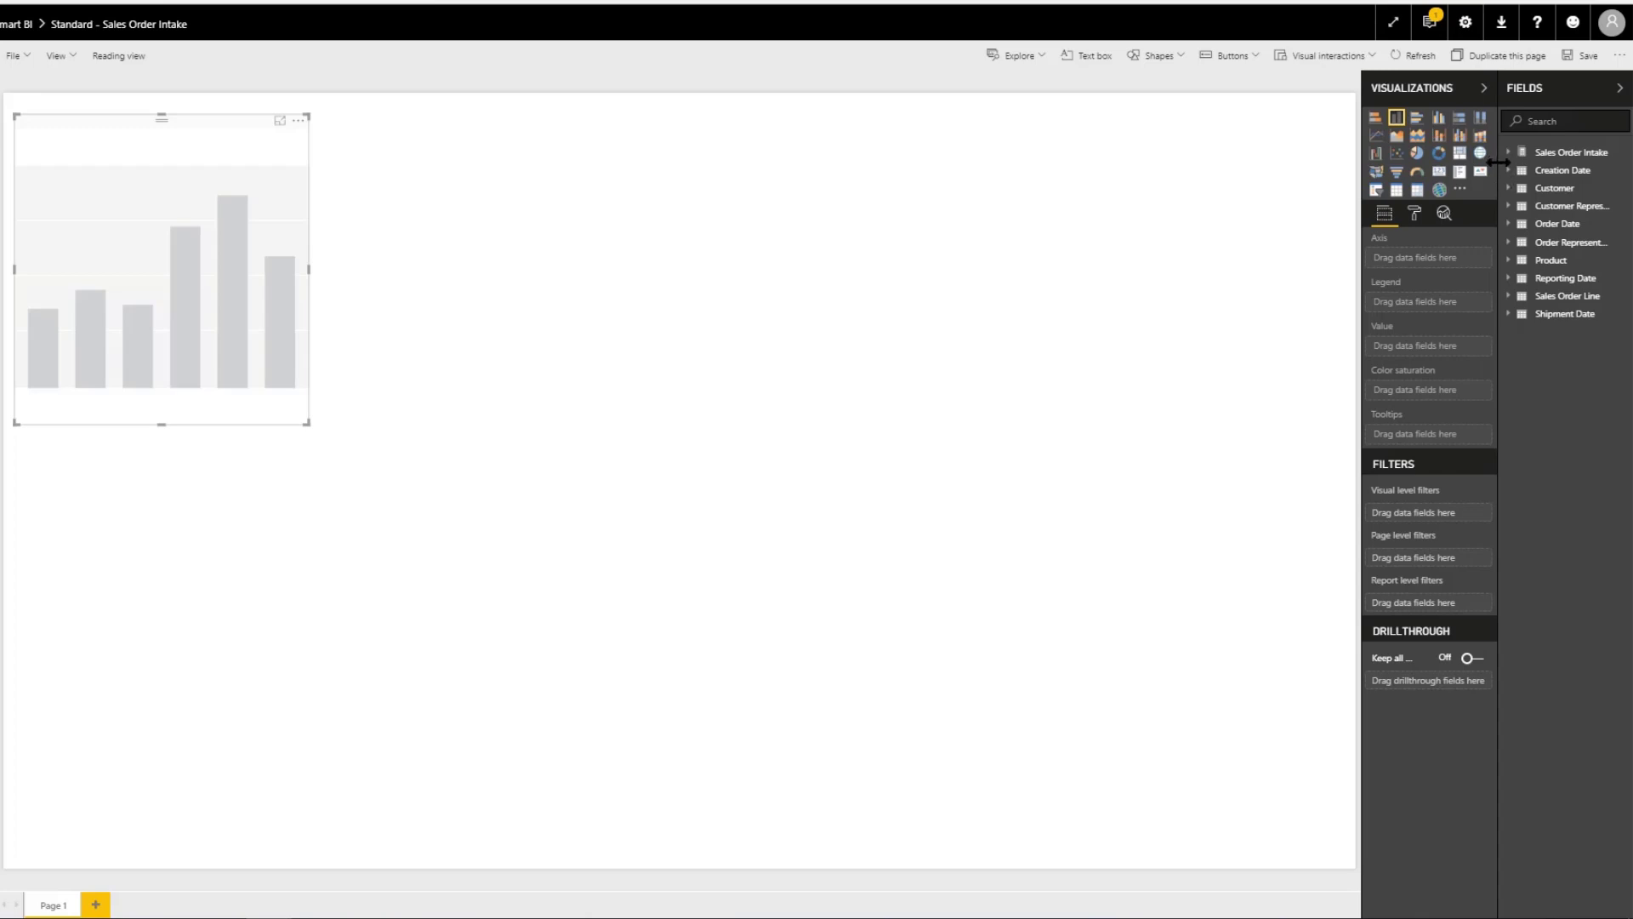
pyautogui.moveTo(1499, 162); pyautogui.dragTo(1370, 187)
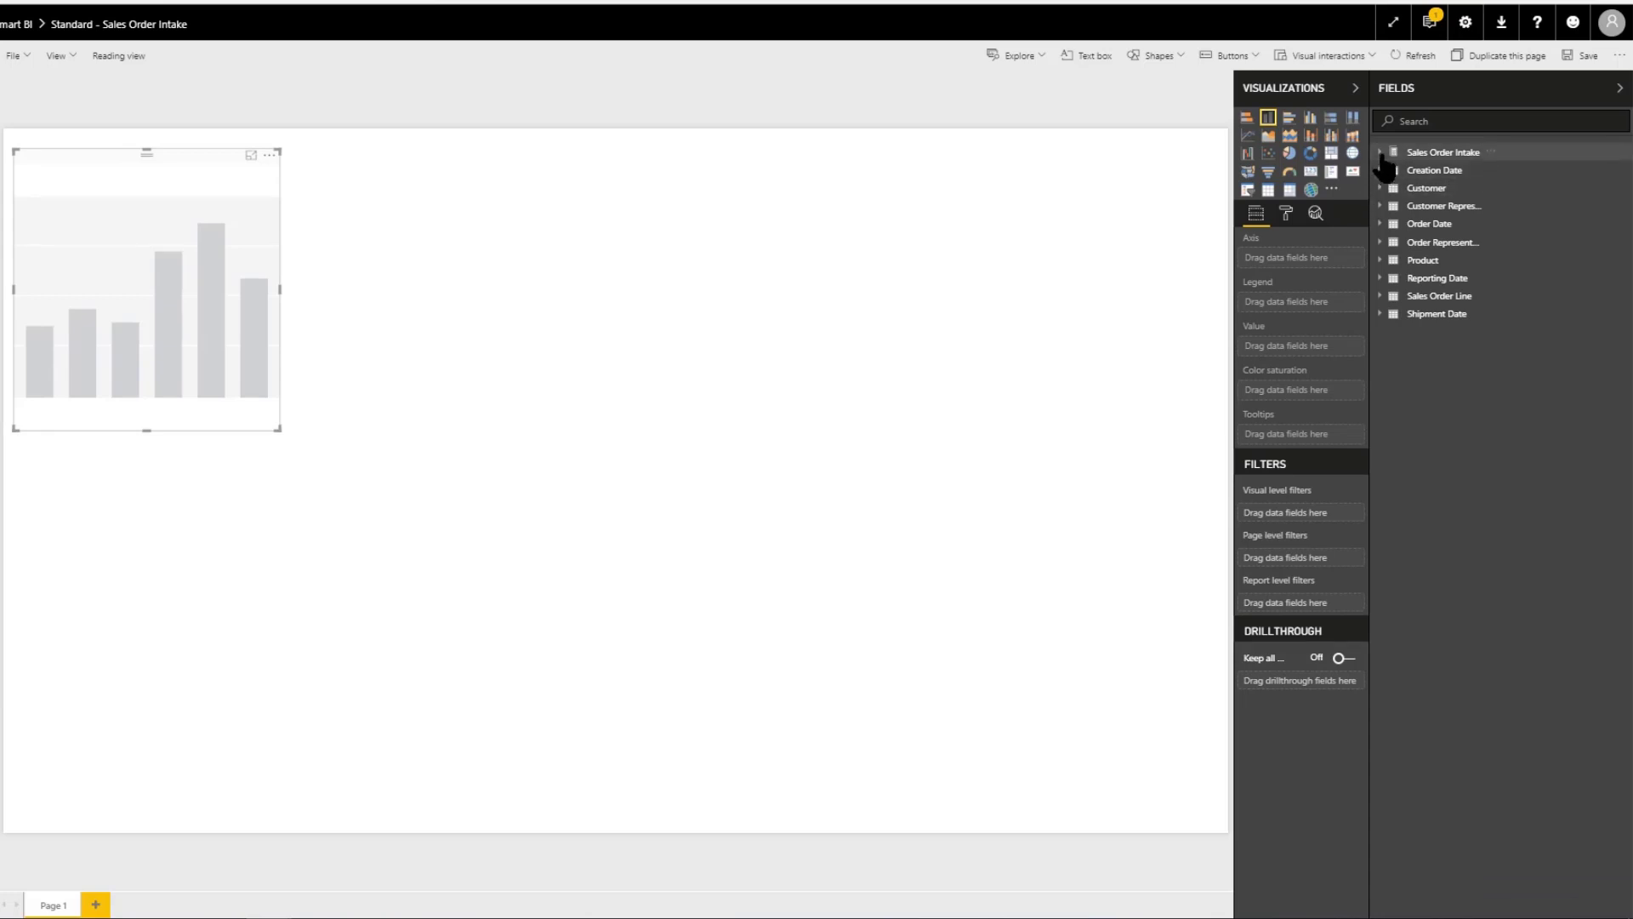
# Step: Plot the Sales Order Intake table's Ordered Value measure as the column chart's value
pyautogui.click(1385, 162)
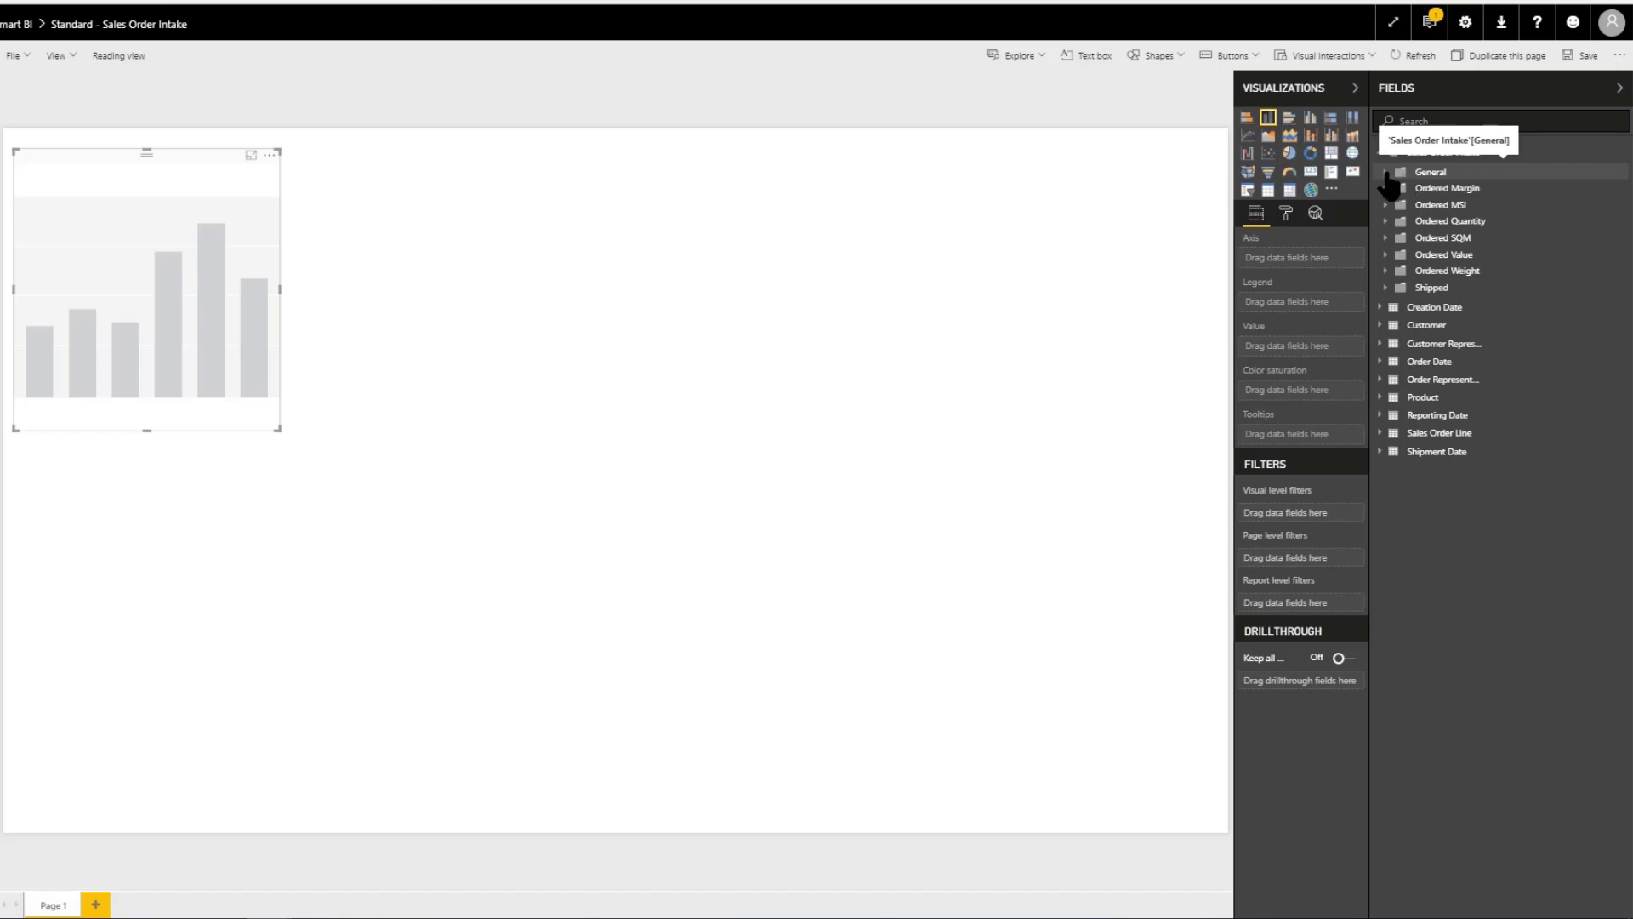
pyautogui.click(1387, 256)
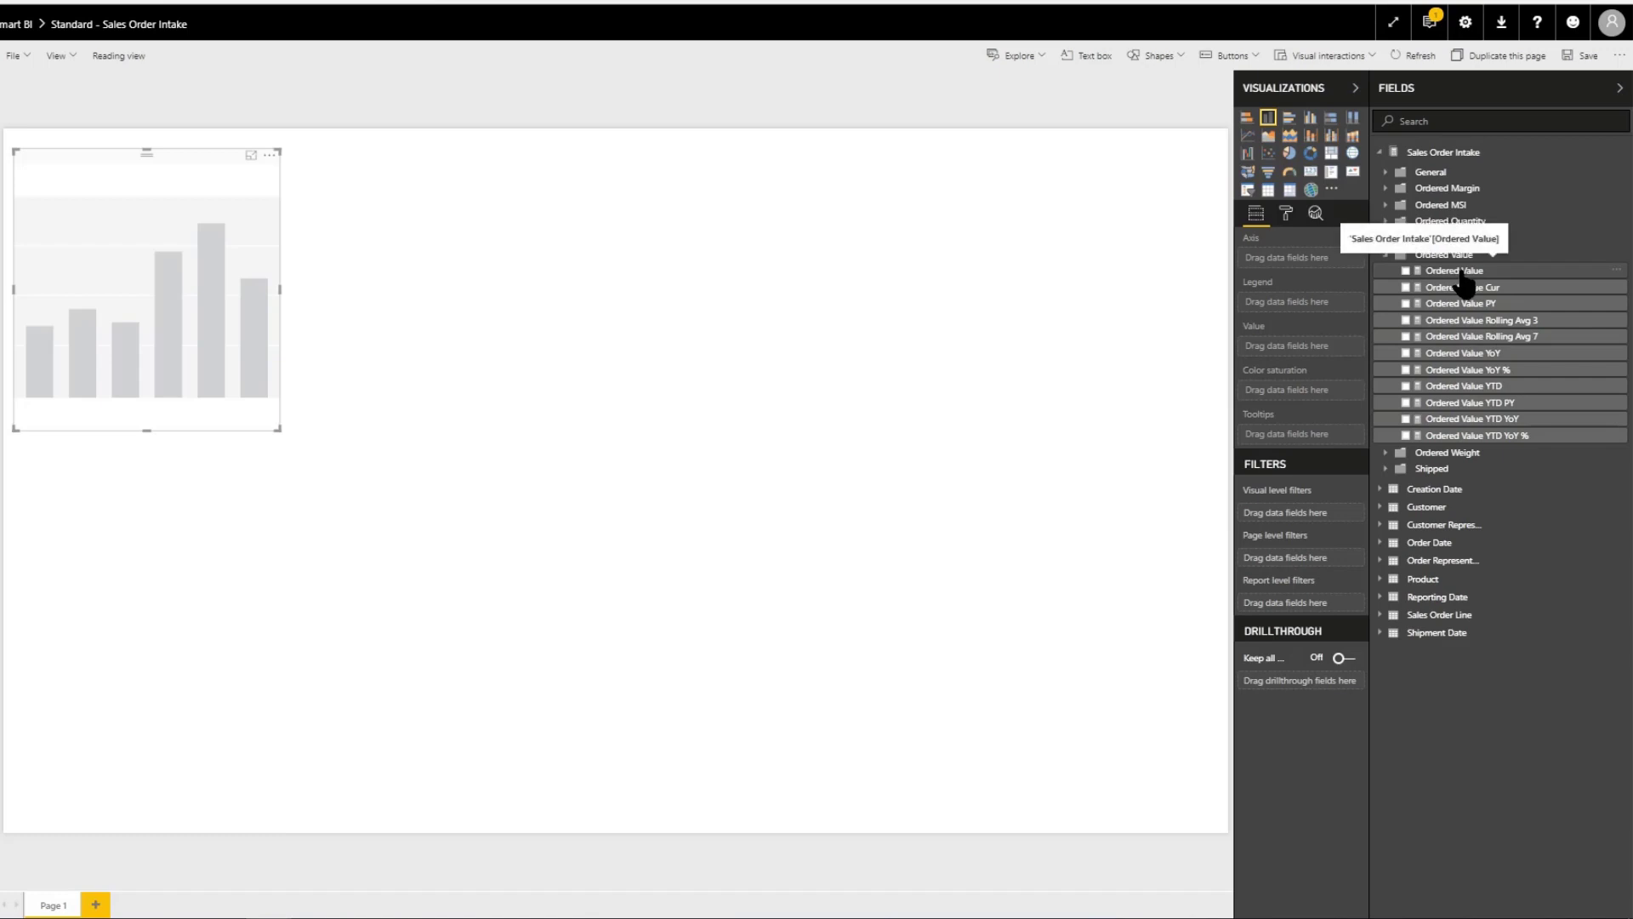
pyautogui.moveTo(1462, 270); pyautogui.dragTo(1315, 358)
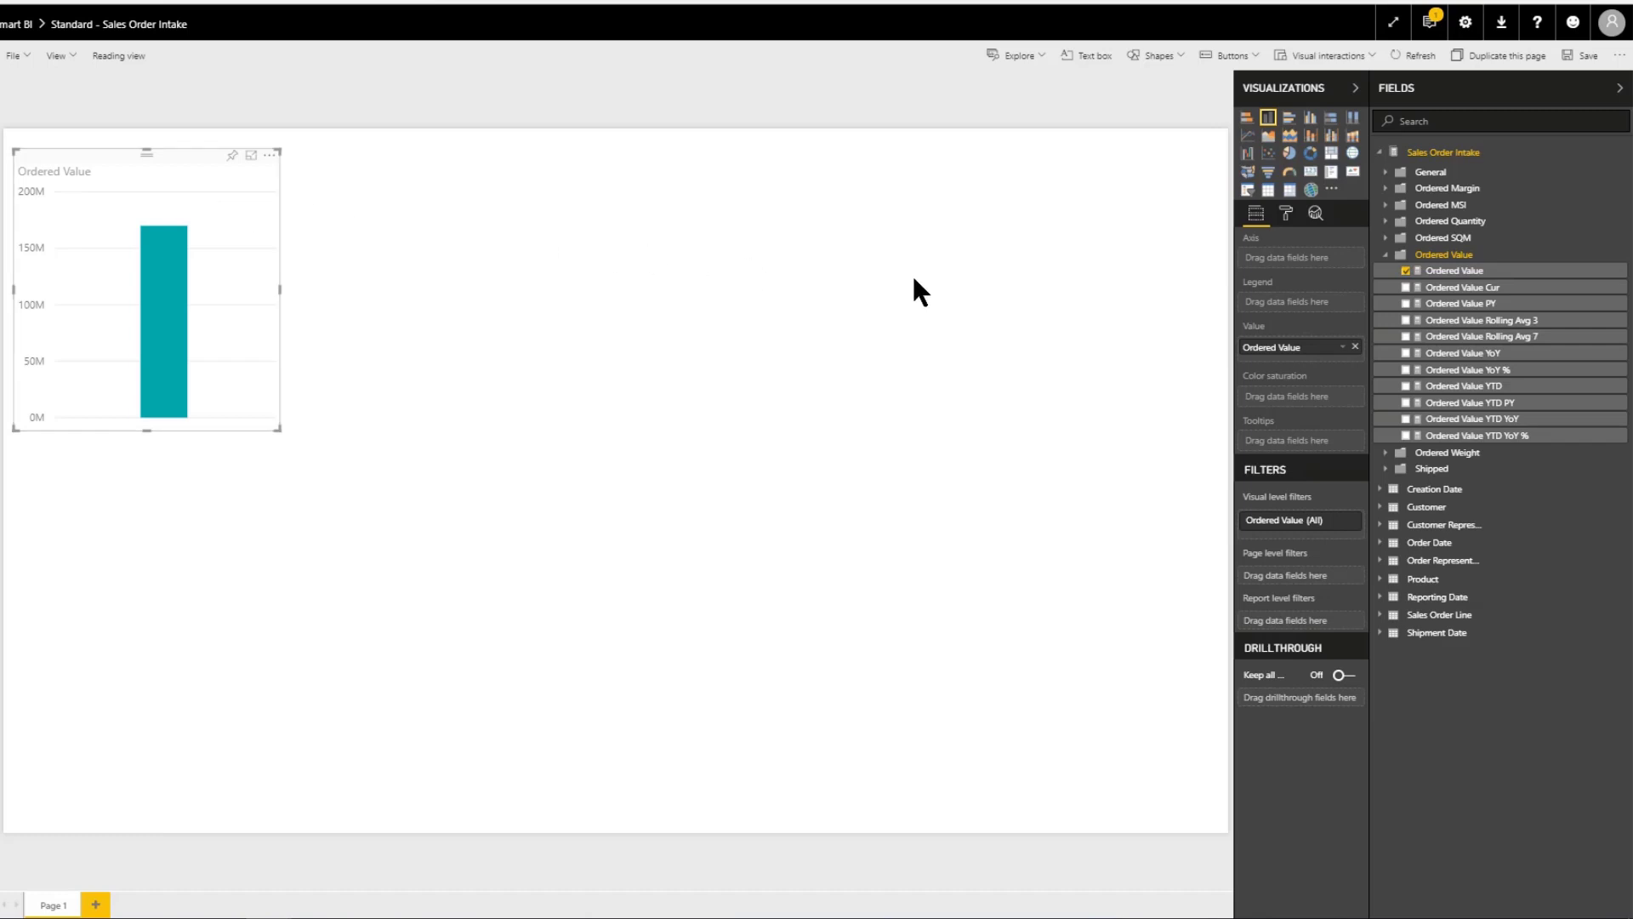
# Step: Put the Customer table's Customer Group on the chart's axis and stretch the chart wider across the page
pyautogui.click(1381, 508)
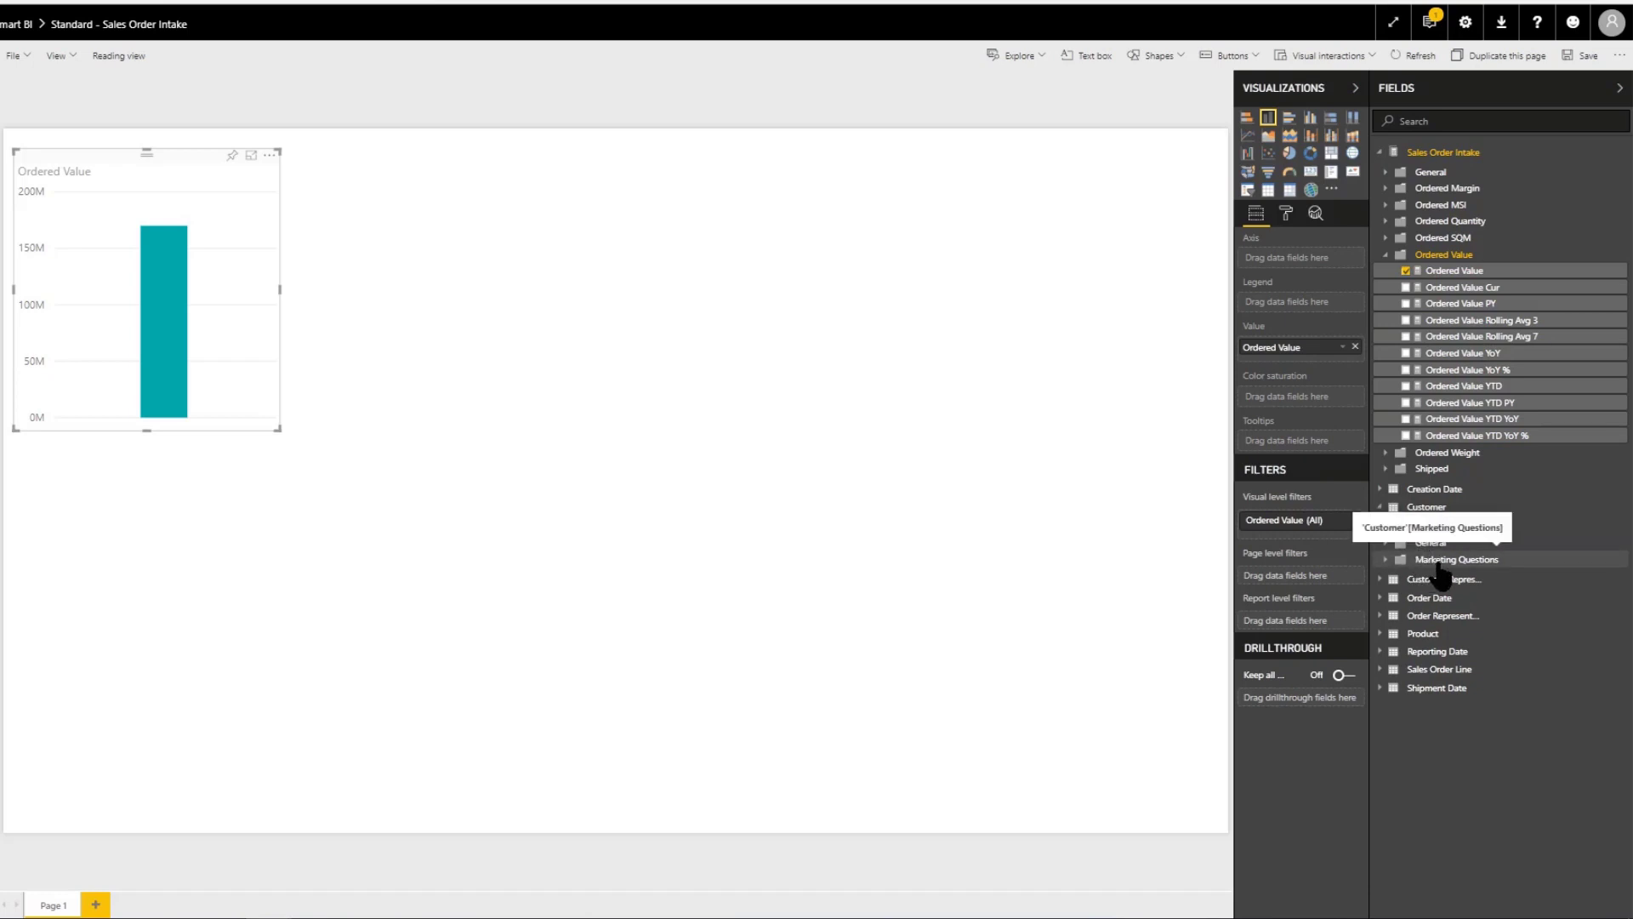
pyautogui.click(1441, 121)
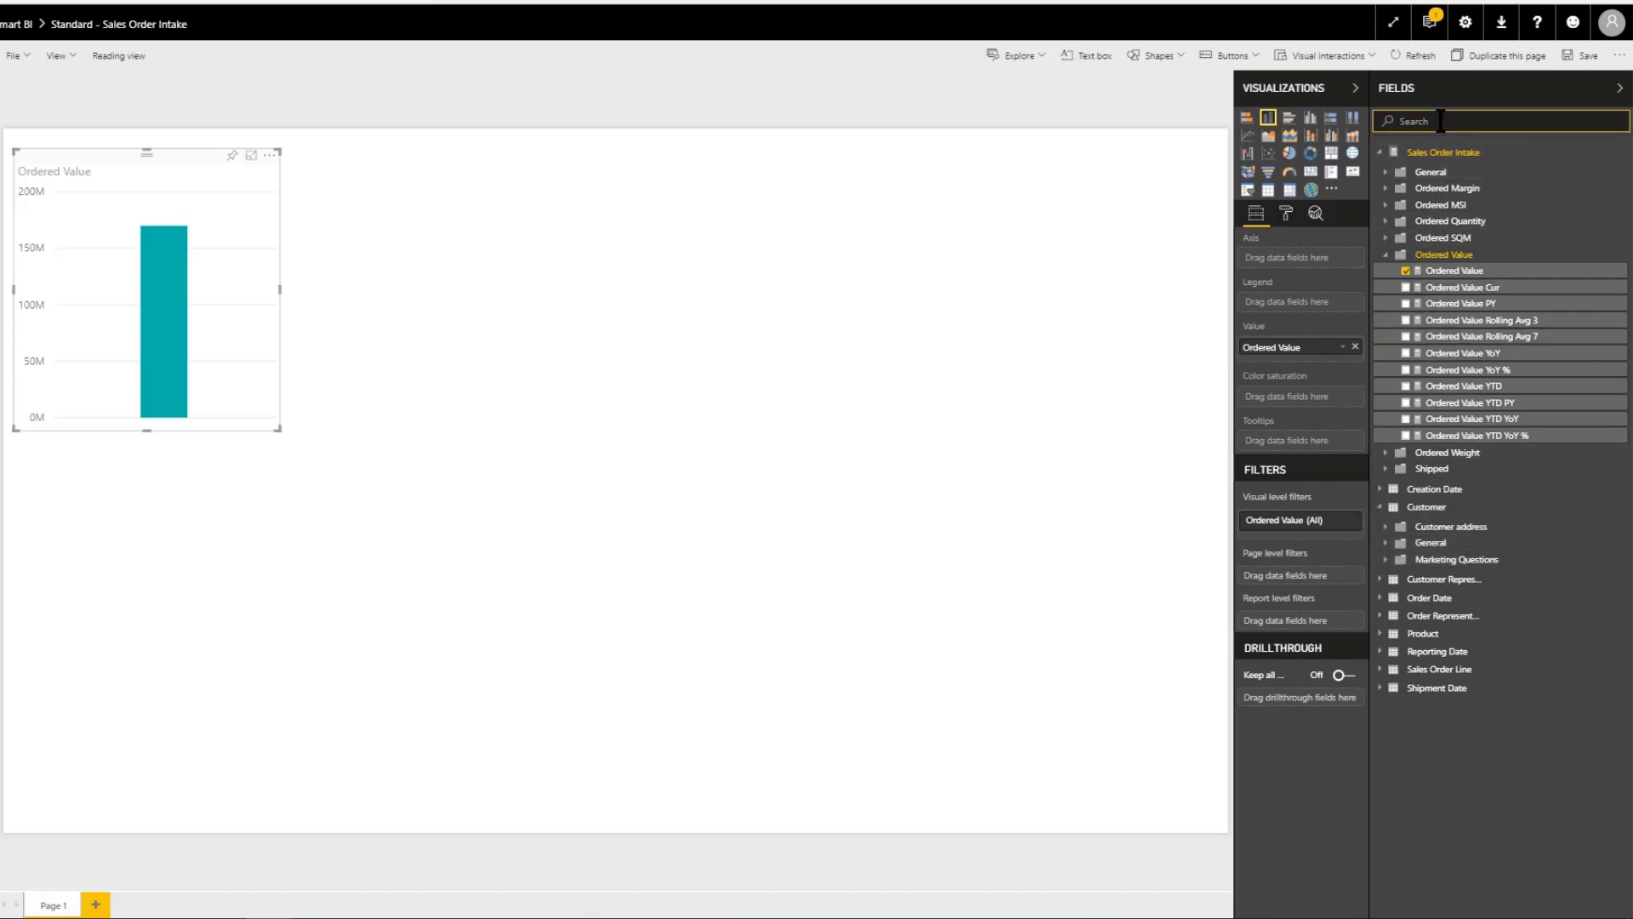
pyautogui.write('Customer Group')
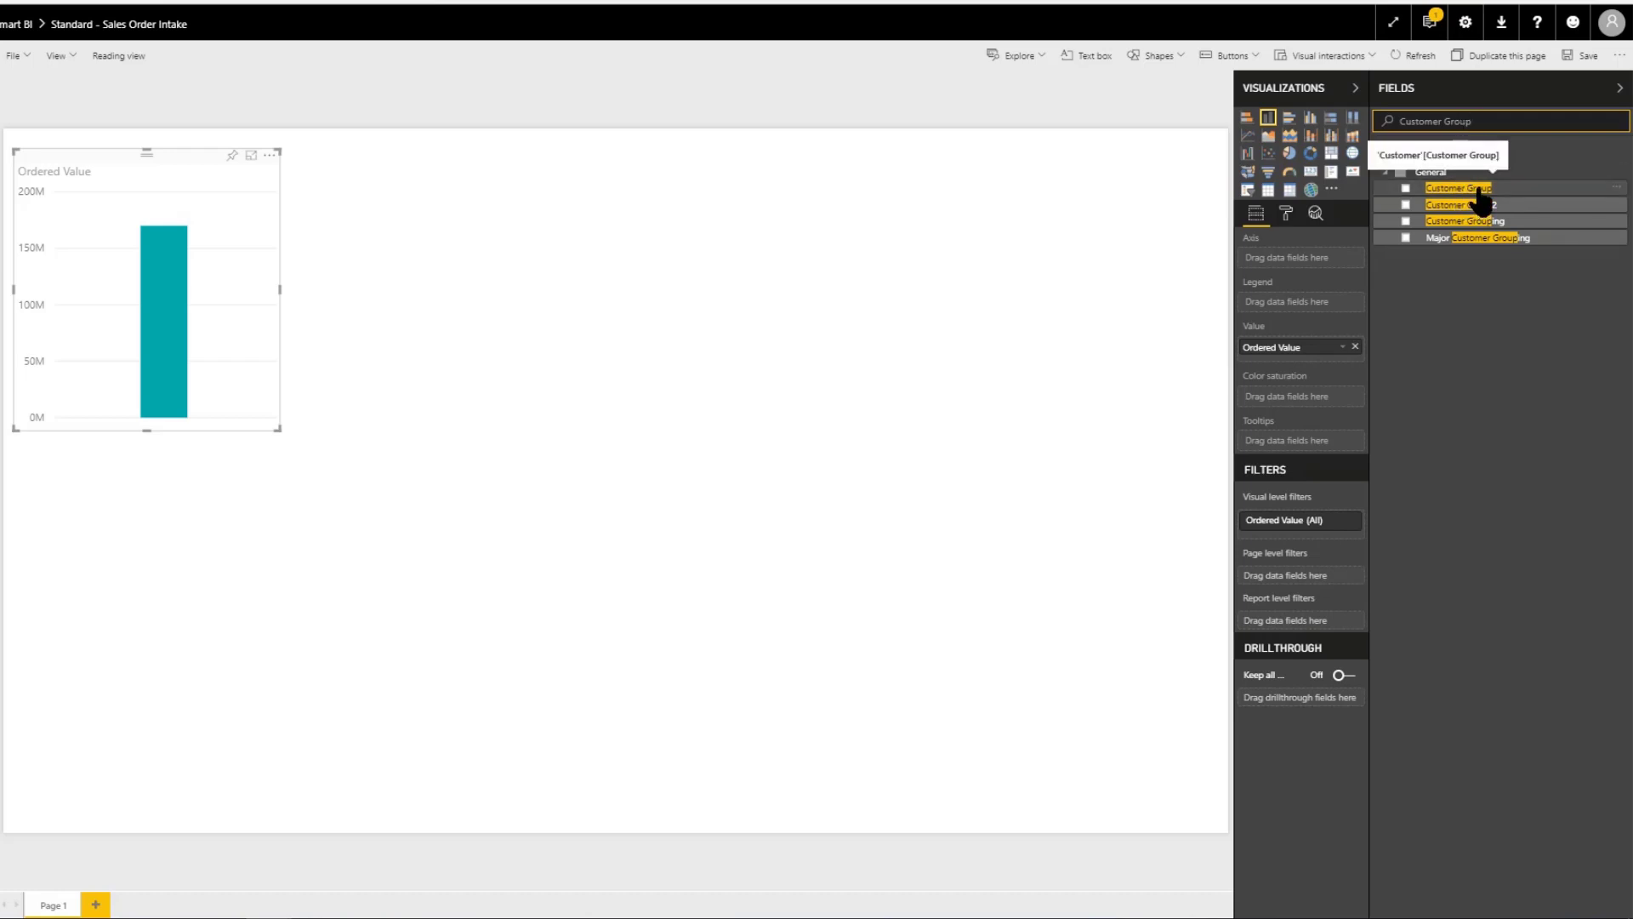
pyautogui.moveTo(1479, 193); pyautogui.dragTo(1324, 270)
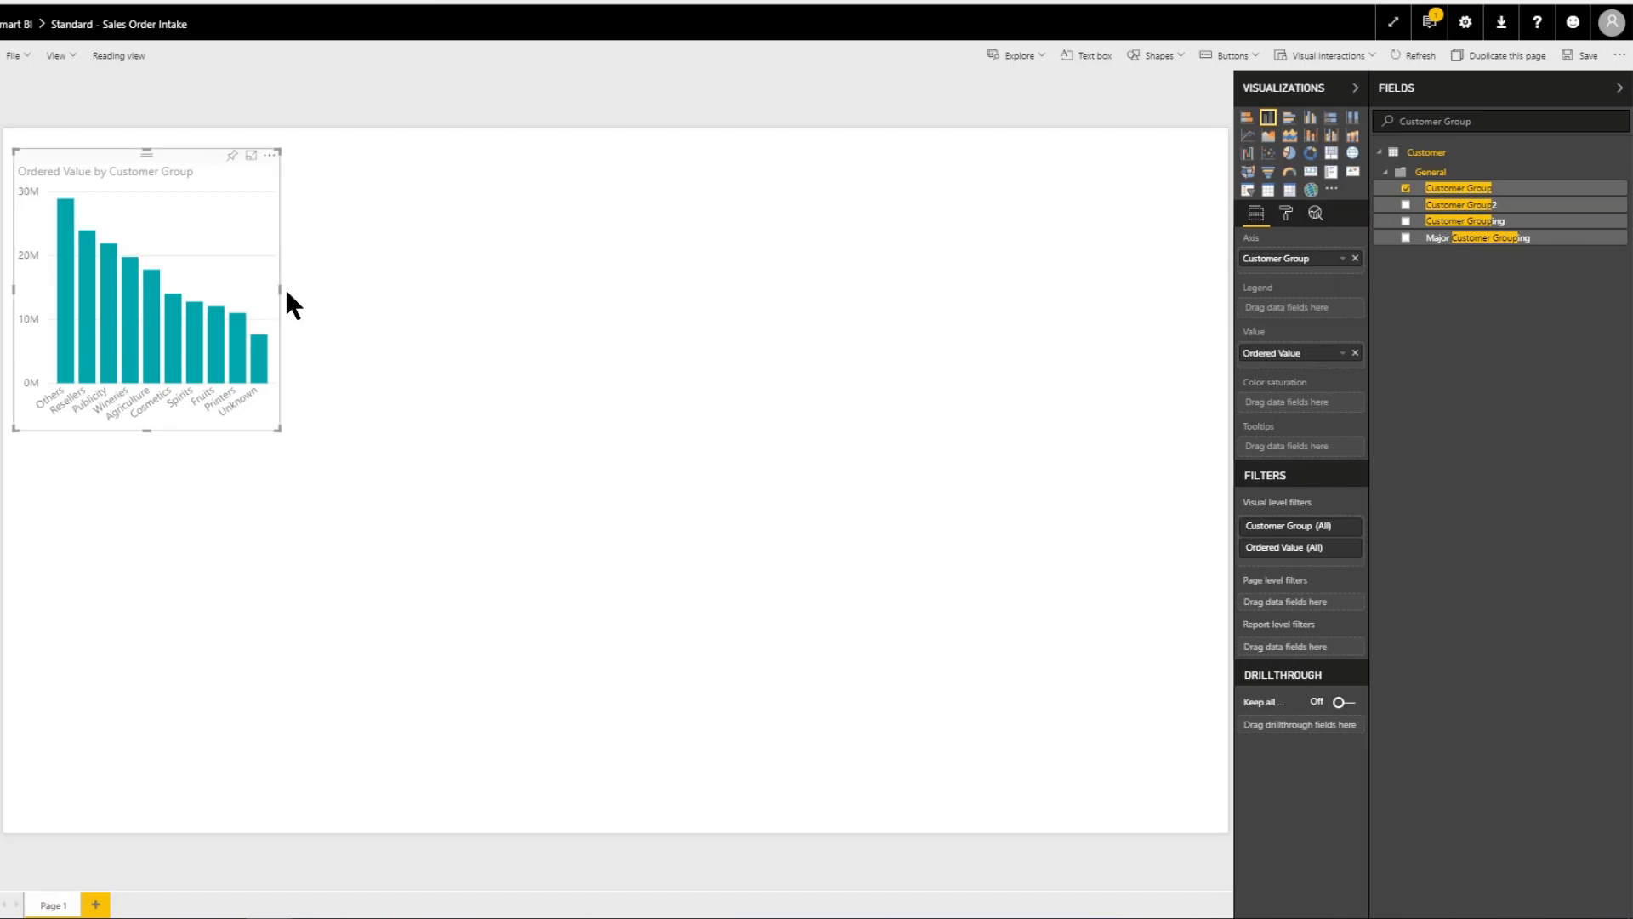
pyautogui.moveTo(286, 292); pyautogui.dragTo(602, 306)
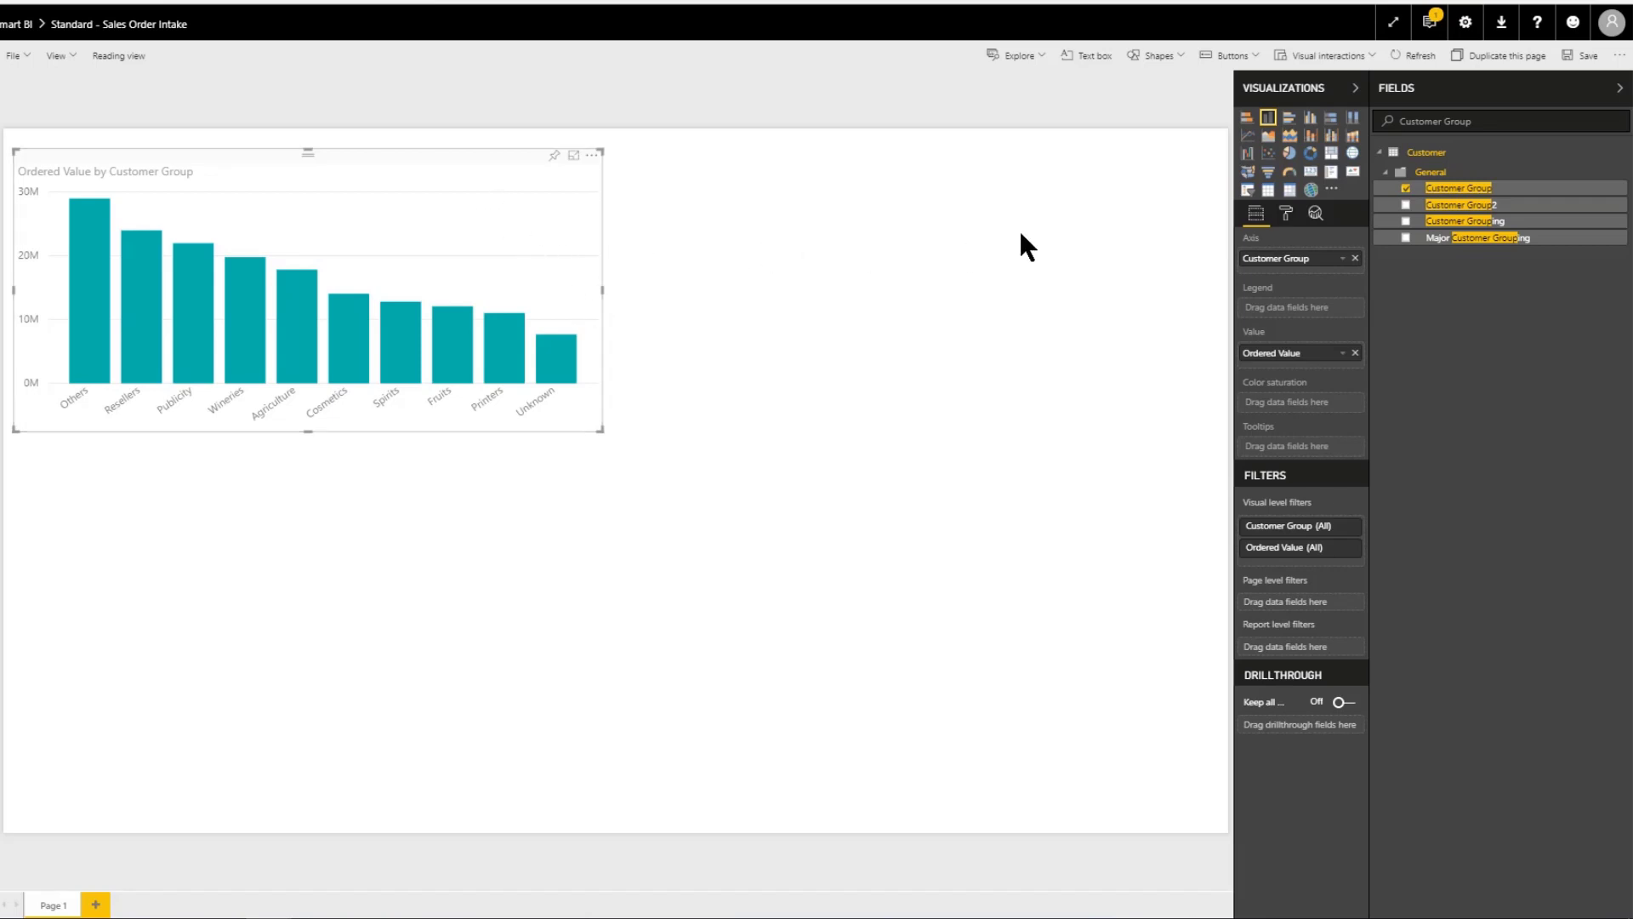
# Step: Set the bars' default data colour to purple and turn data labels on
pyautogui.click(1286, 214)
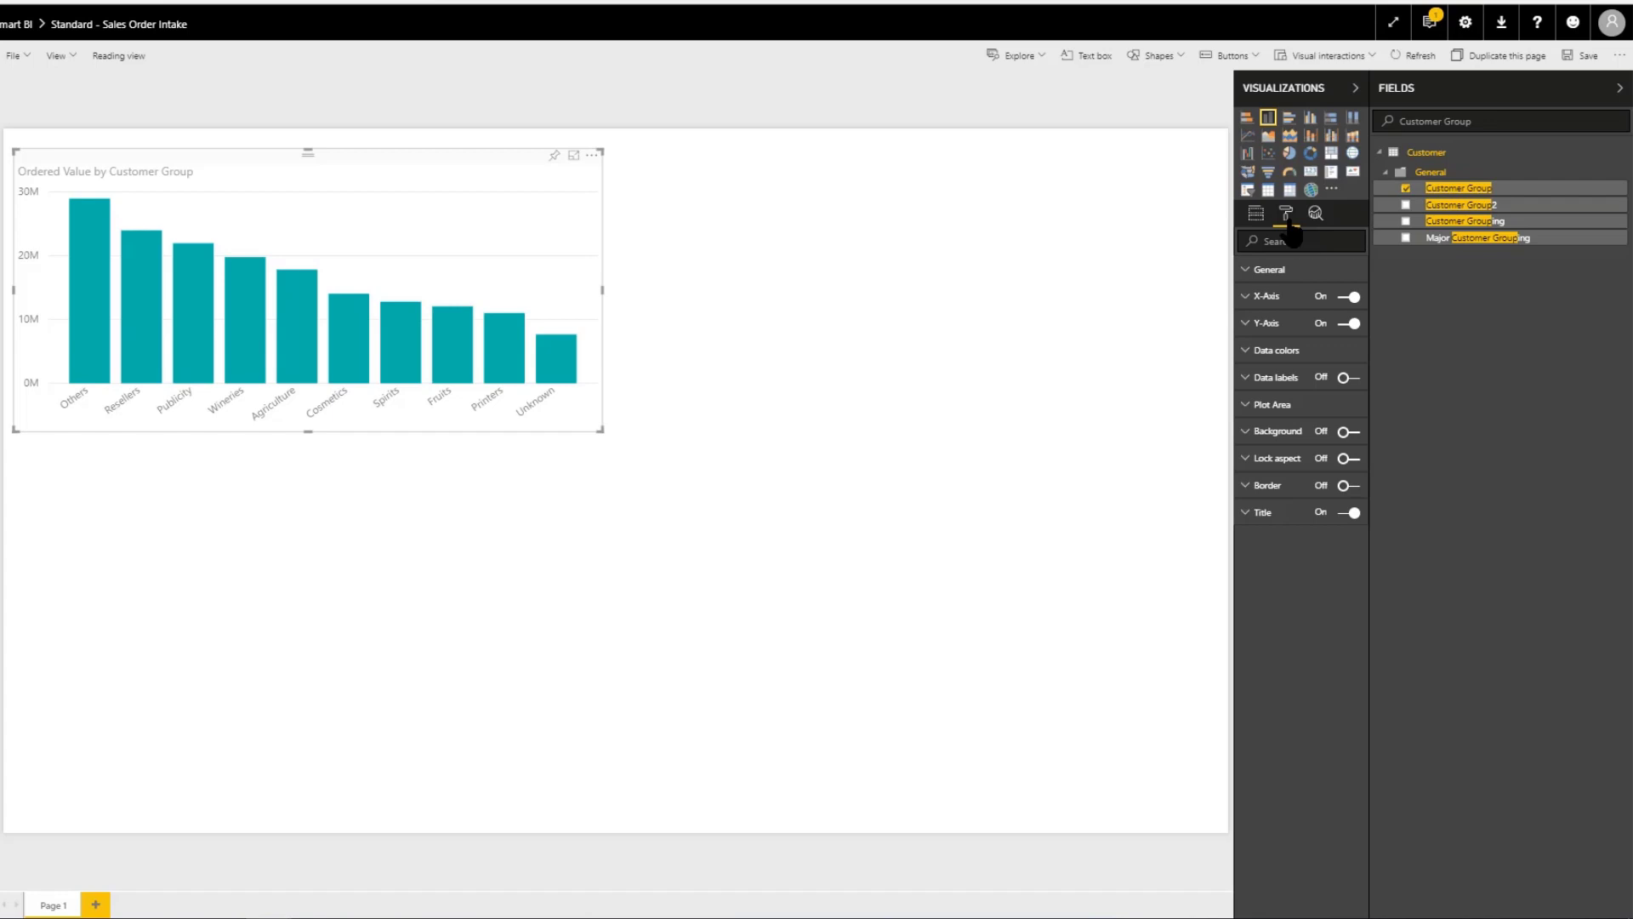
pyautogui.click(1249, 364)
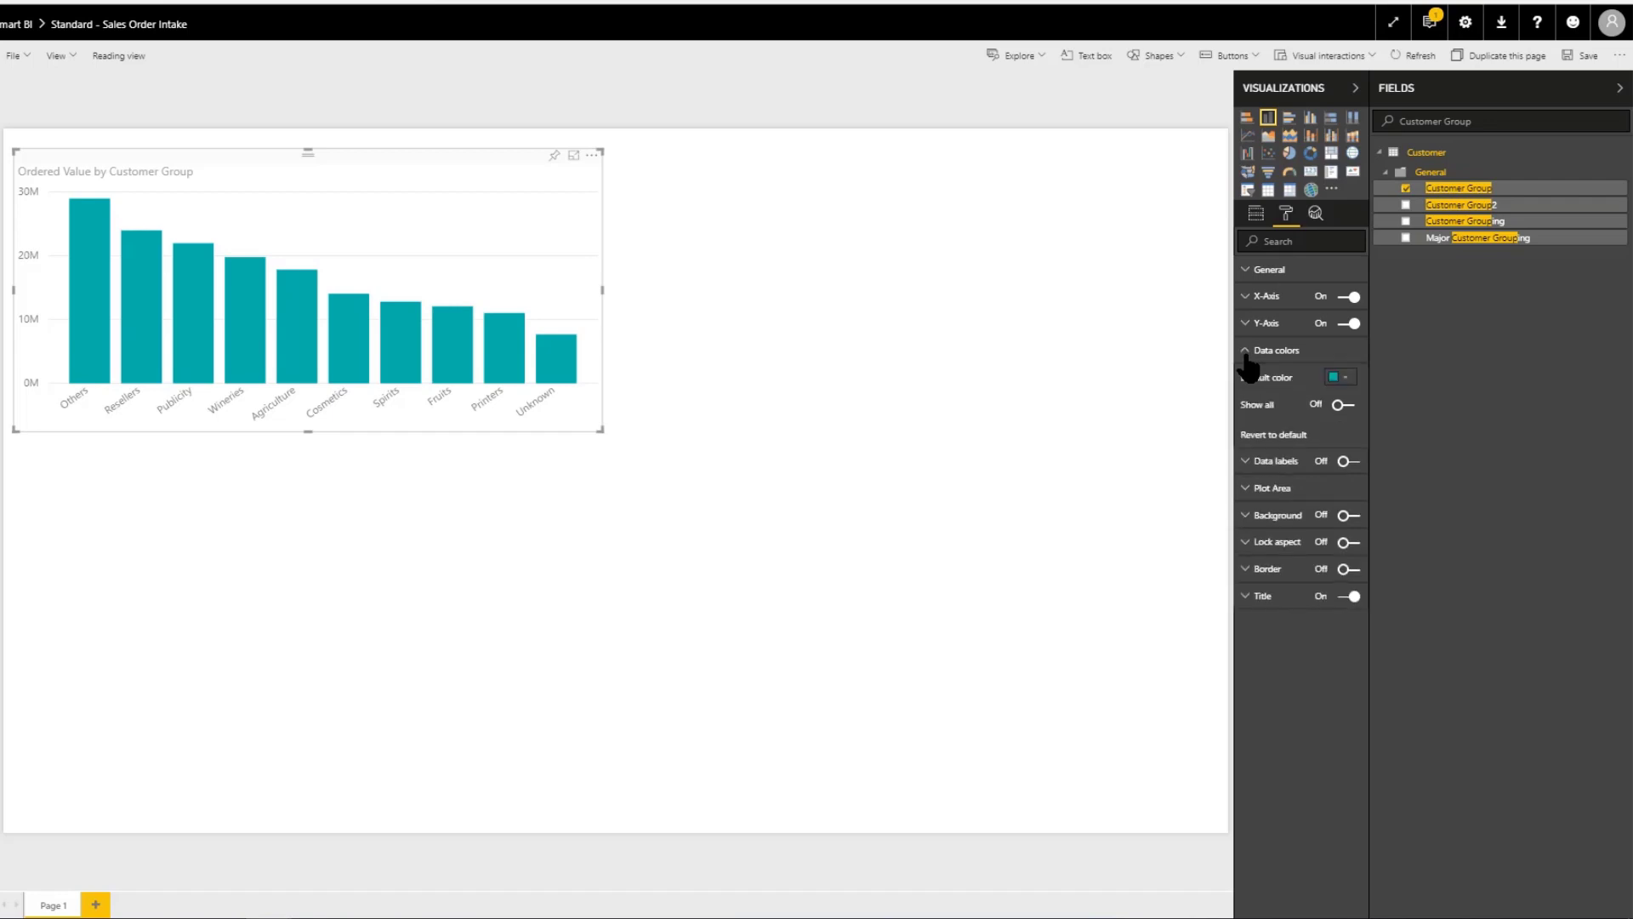
pyautogui.click(1340, 378)
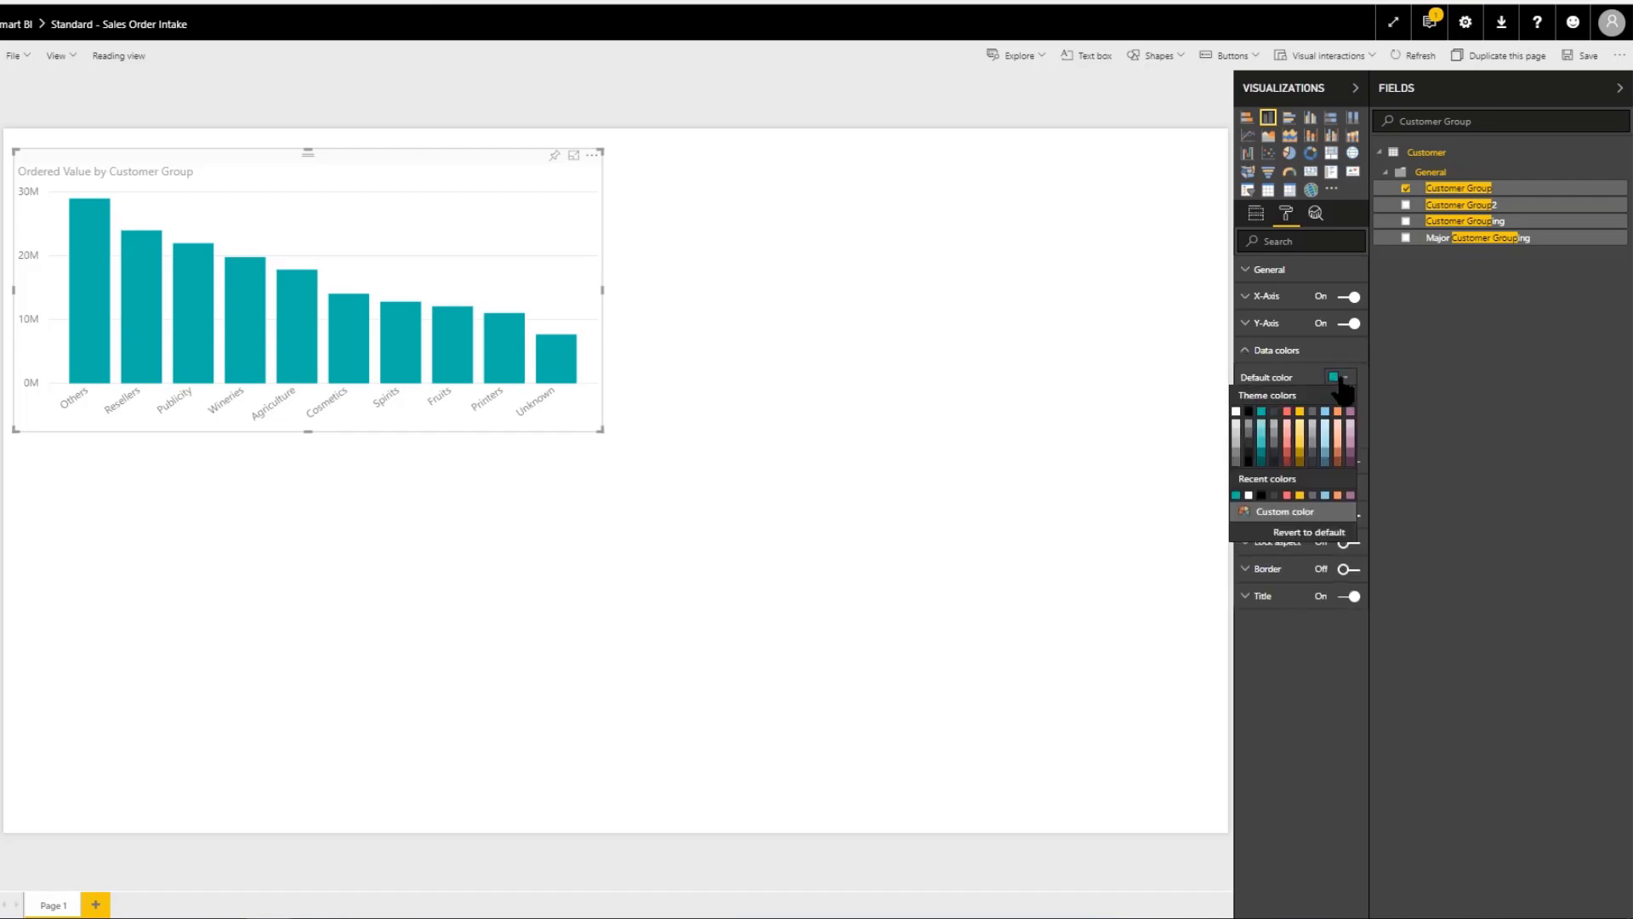
pyautogui.click(1352, 457)
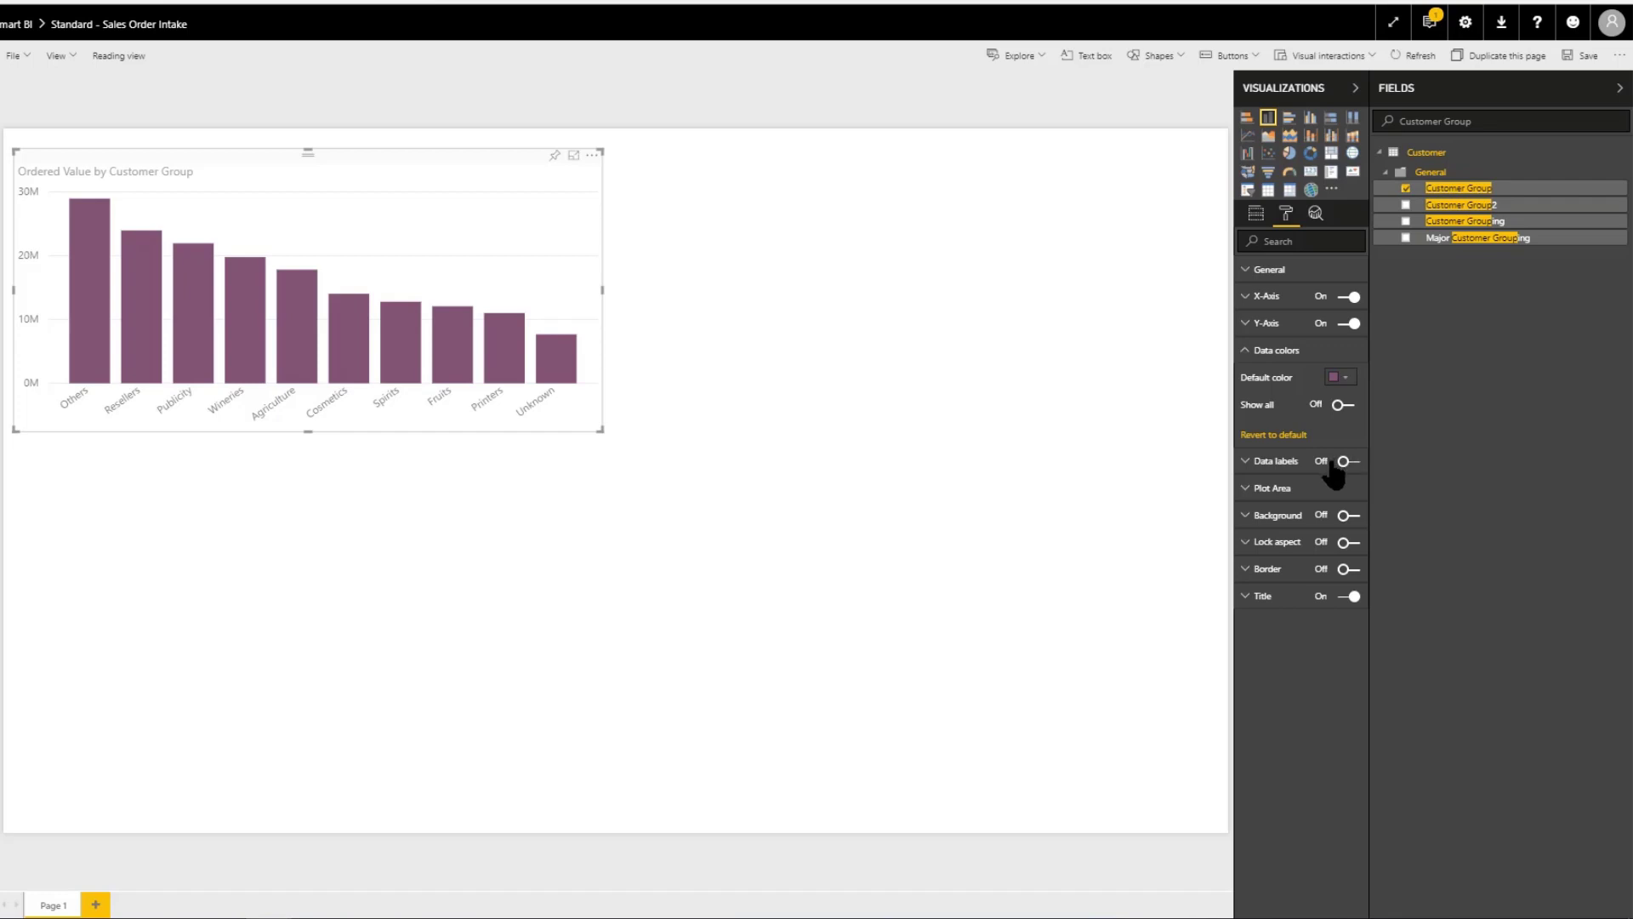
pyautogui.click(1346, 462)
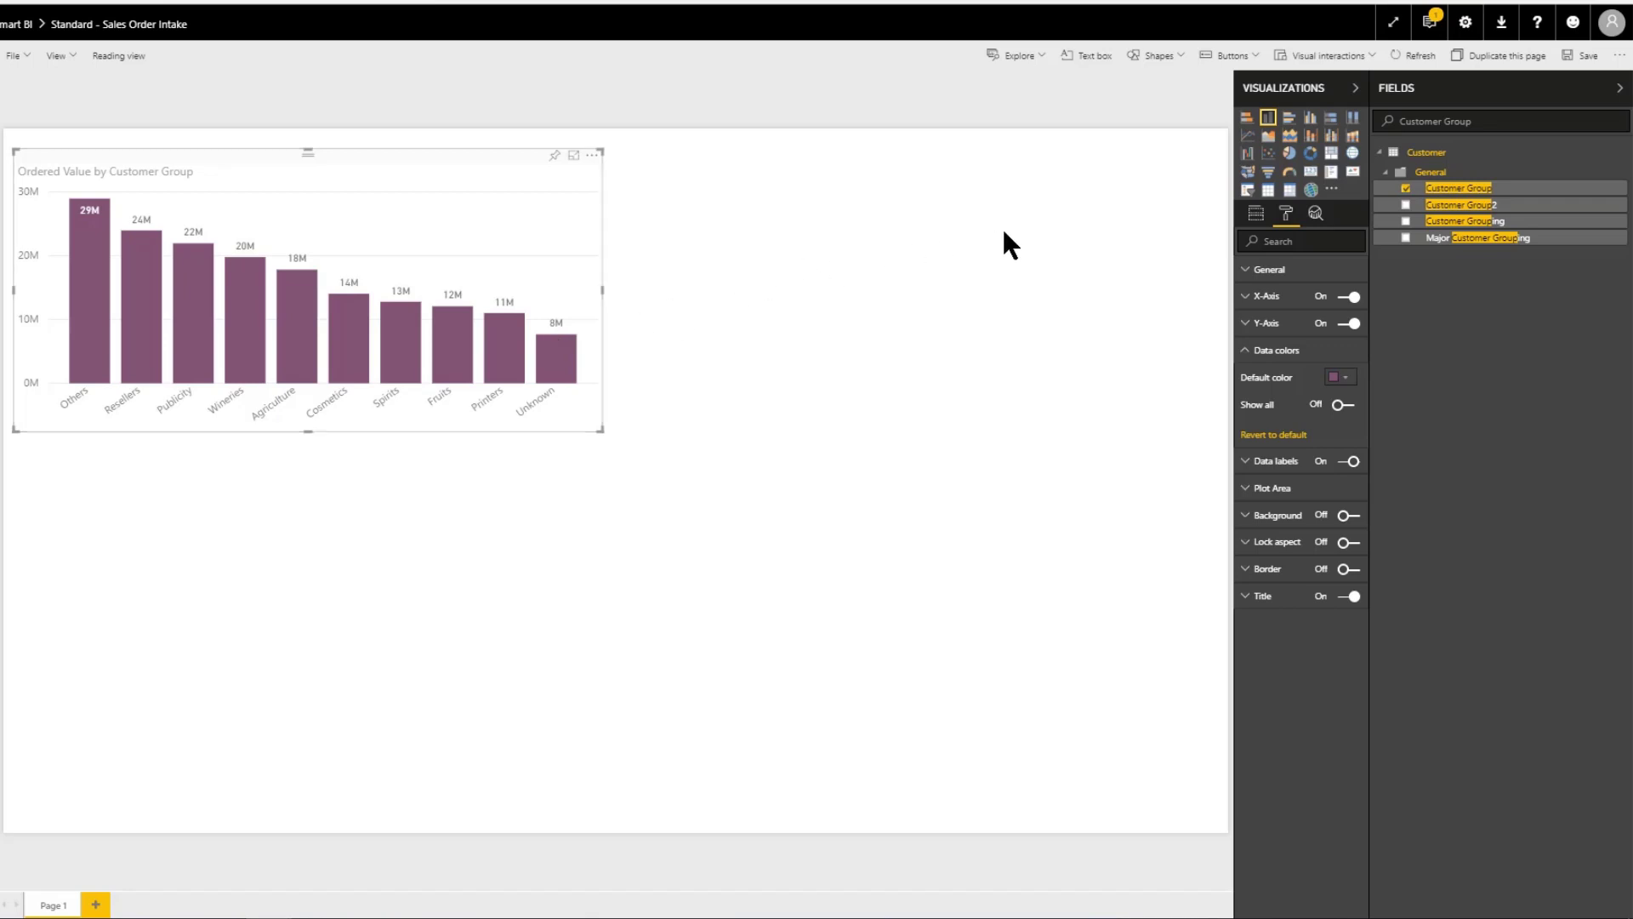
# Step: Back on the Fields tab, delete the 'Customer Group' text from the field search
pyautogui.click(1258, 215)
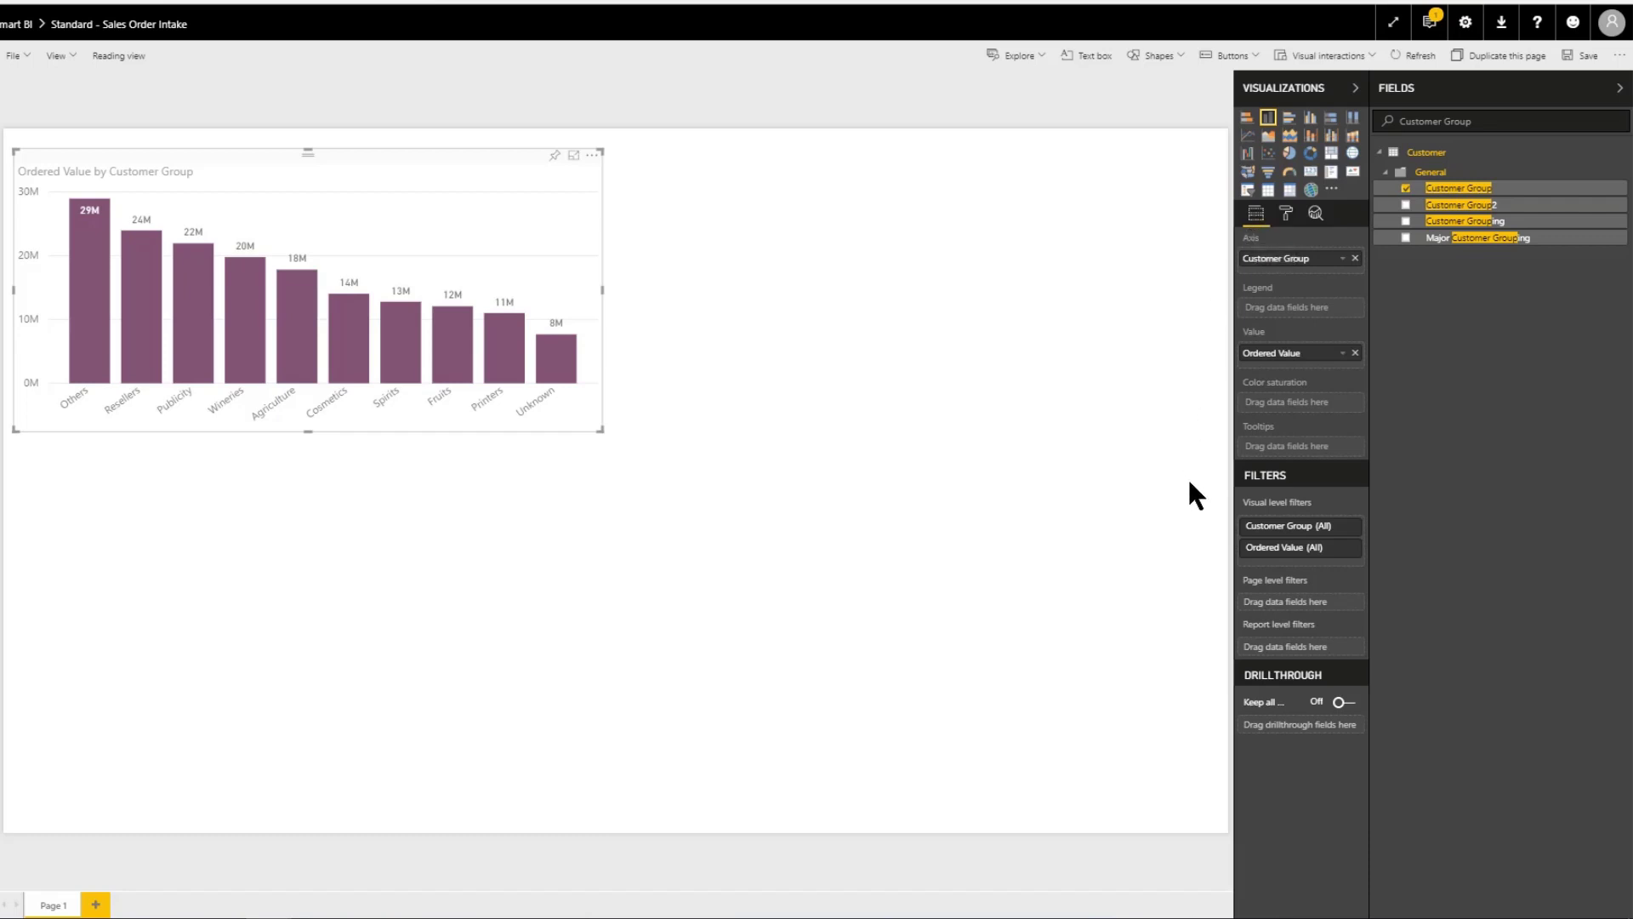
pyautogui.moveTo(1264, 513)
pyautogui.moveTo(1478, 121); pyautogui.dragTo(1398, 127)
pyautogui.press('BackSpace')
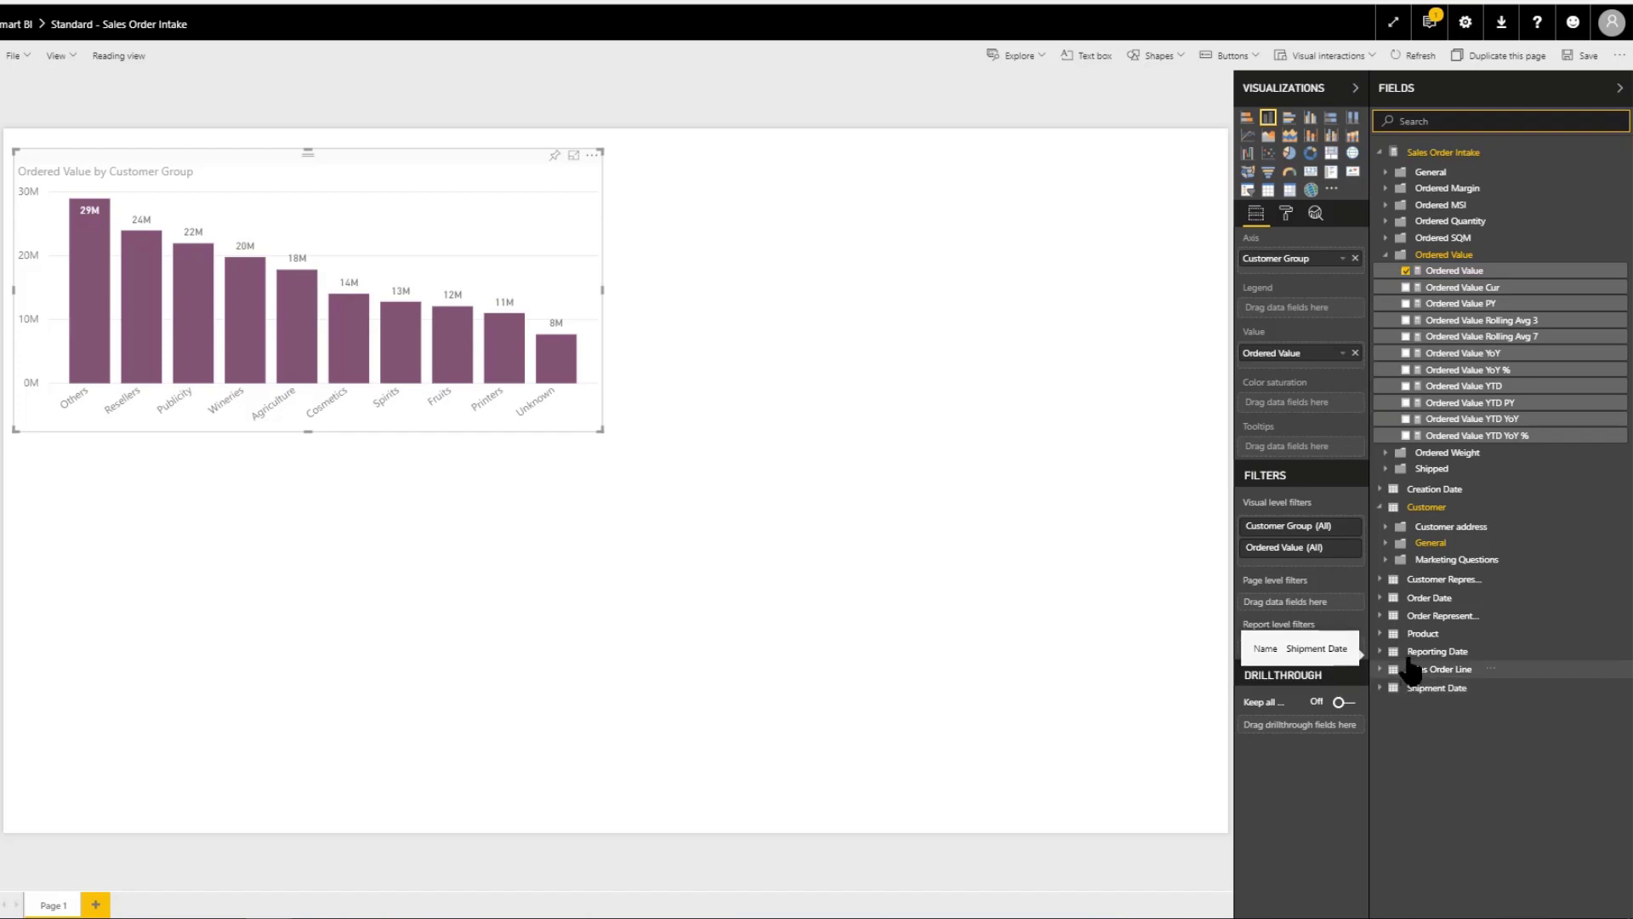
# Step: Add the Date field from Order Date > General to the report-level filters
pyautogui.click(1381, 598)
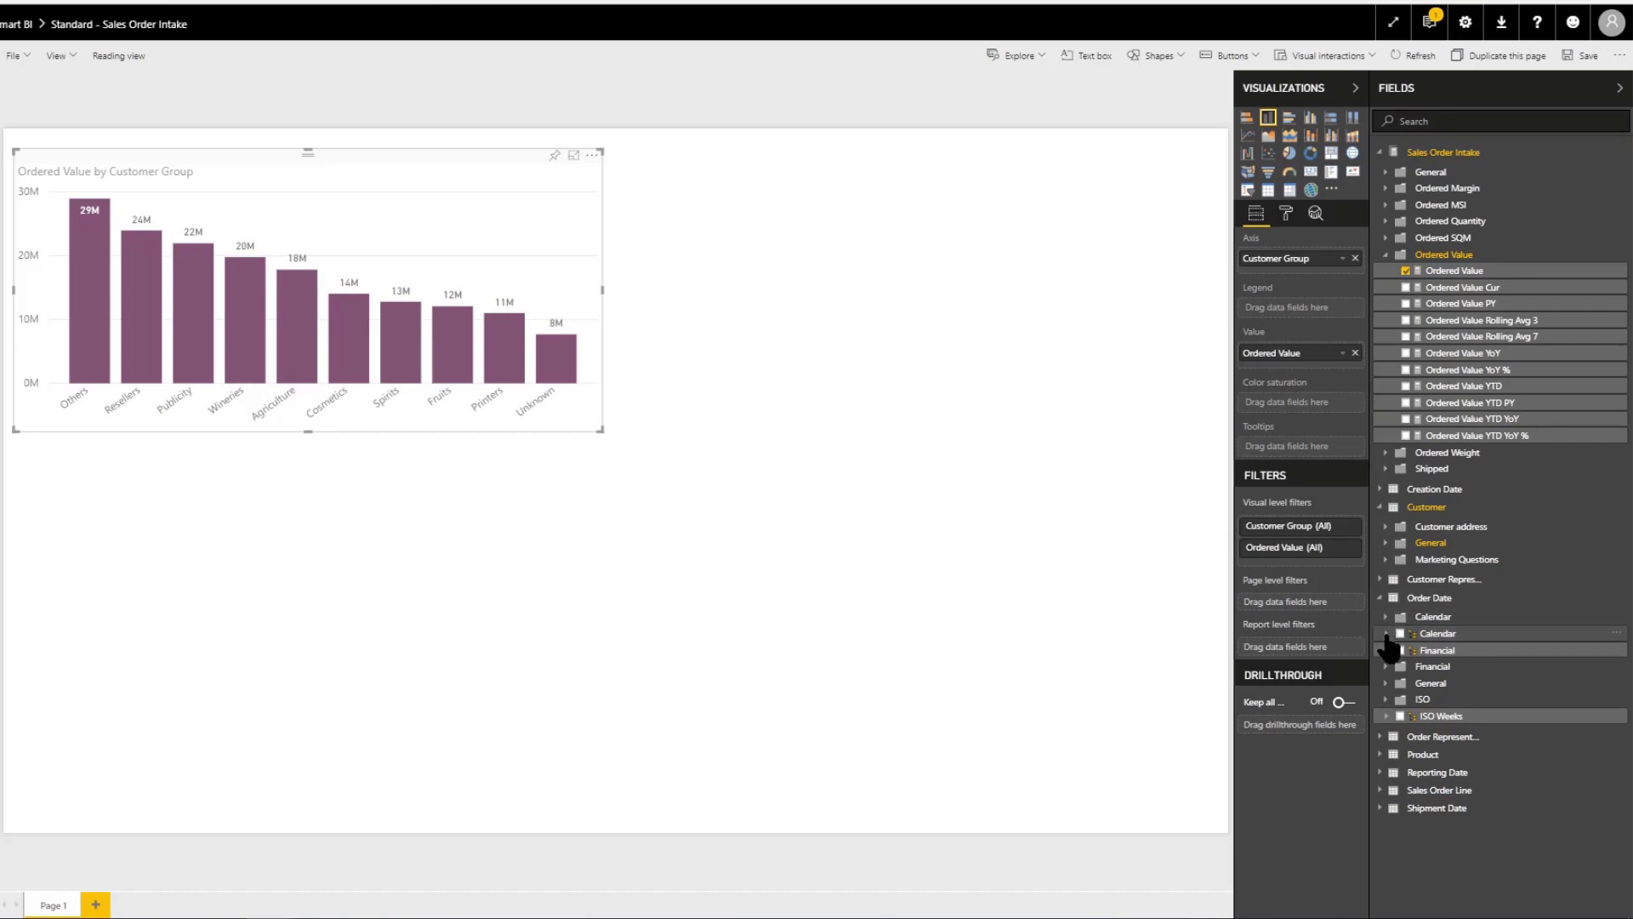
pyautogui.click(1386, 685)
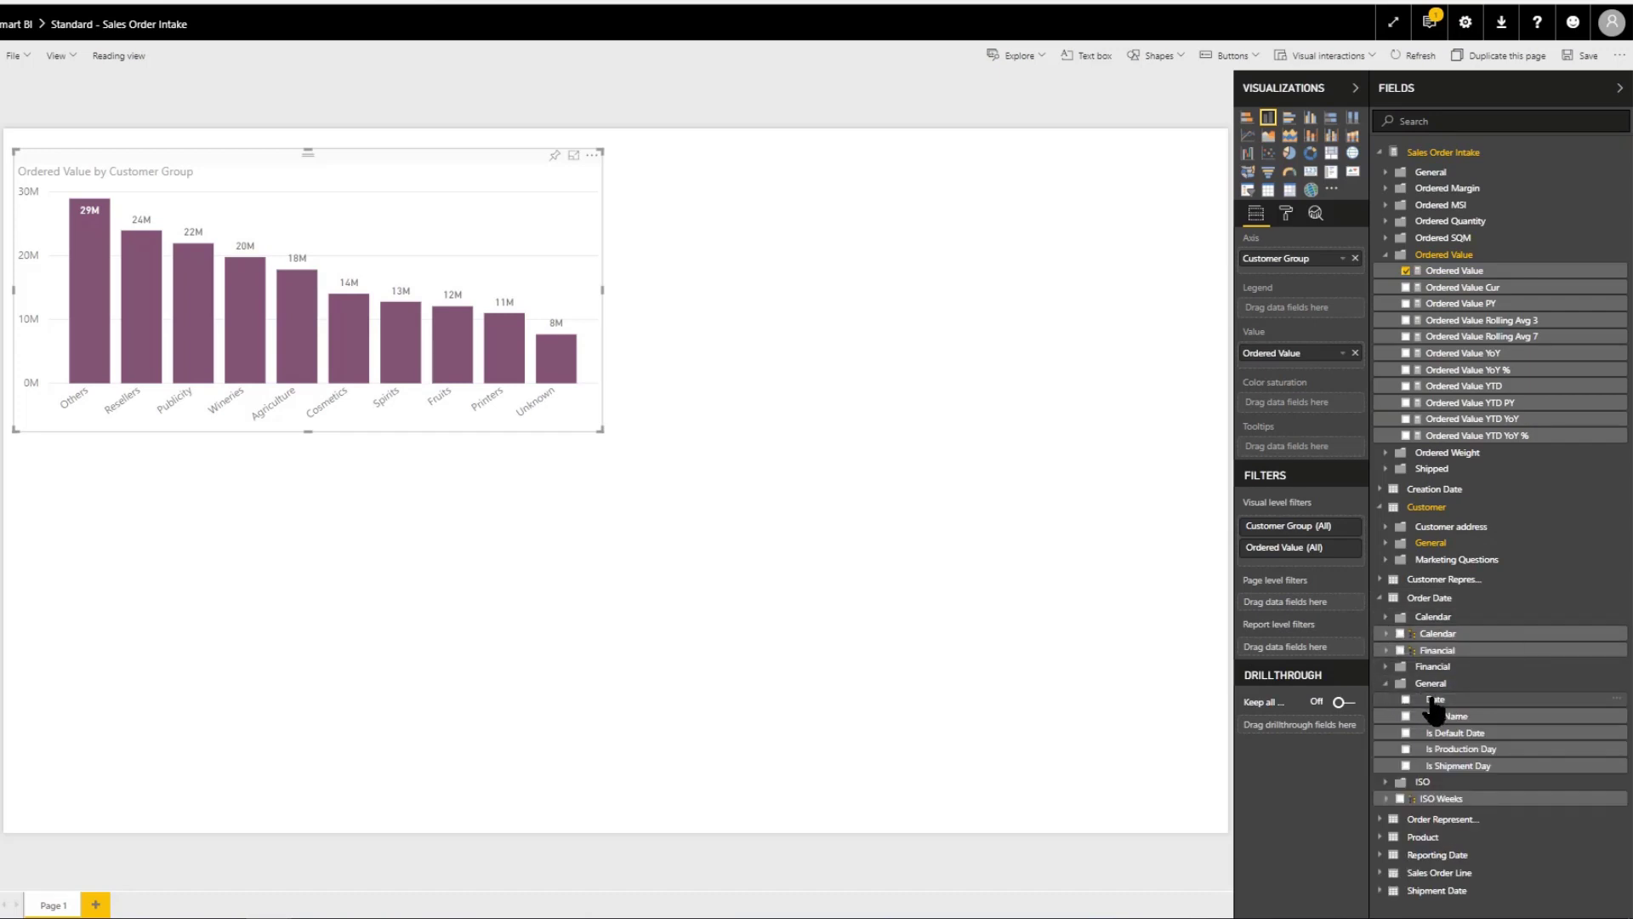
pyautogui.moveTo(1427, 697); pyautogui.dragTo(1317, 660)
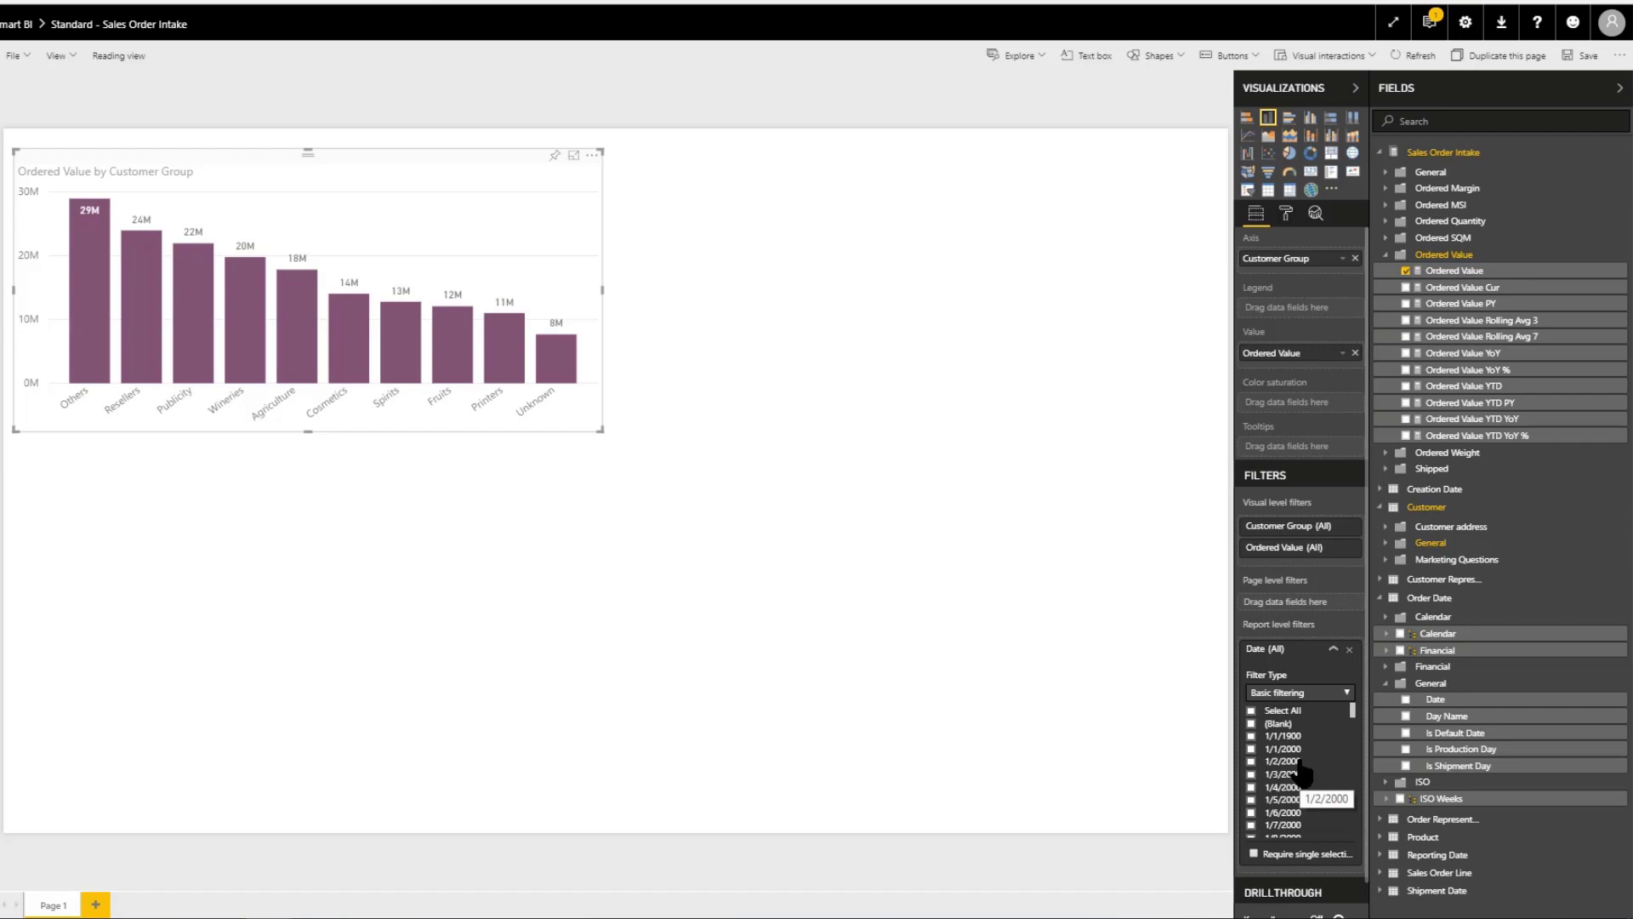
# Step: Switch the Date filter to relative date filtering for the last 1 calendar year and apply it
pyautogui.click(1297, 692)
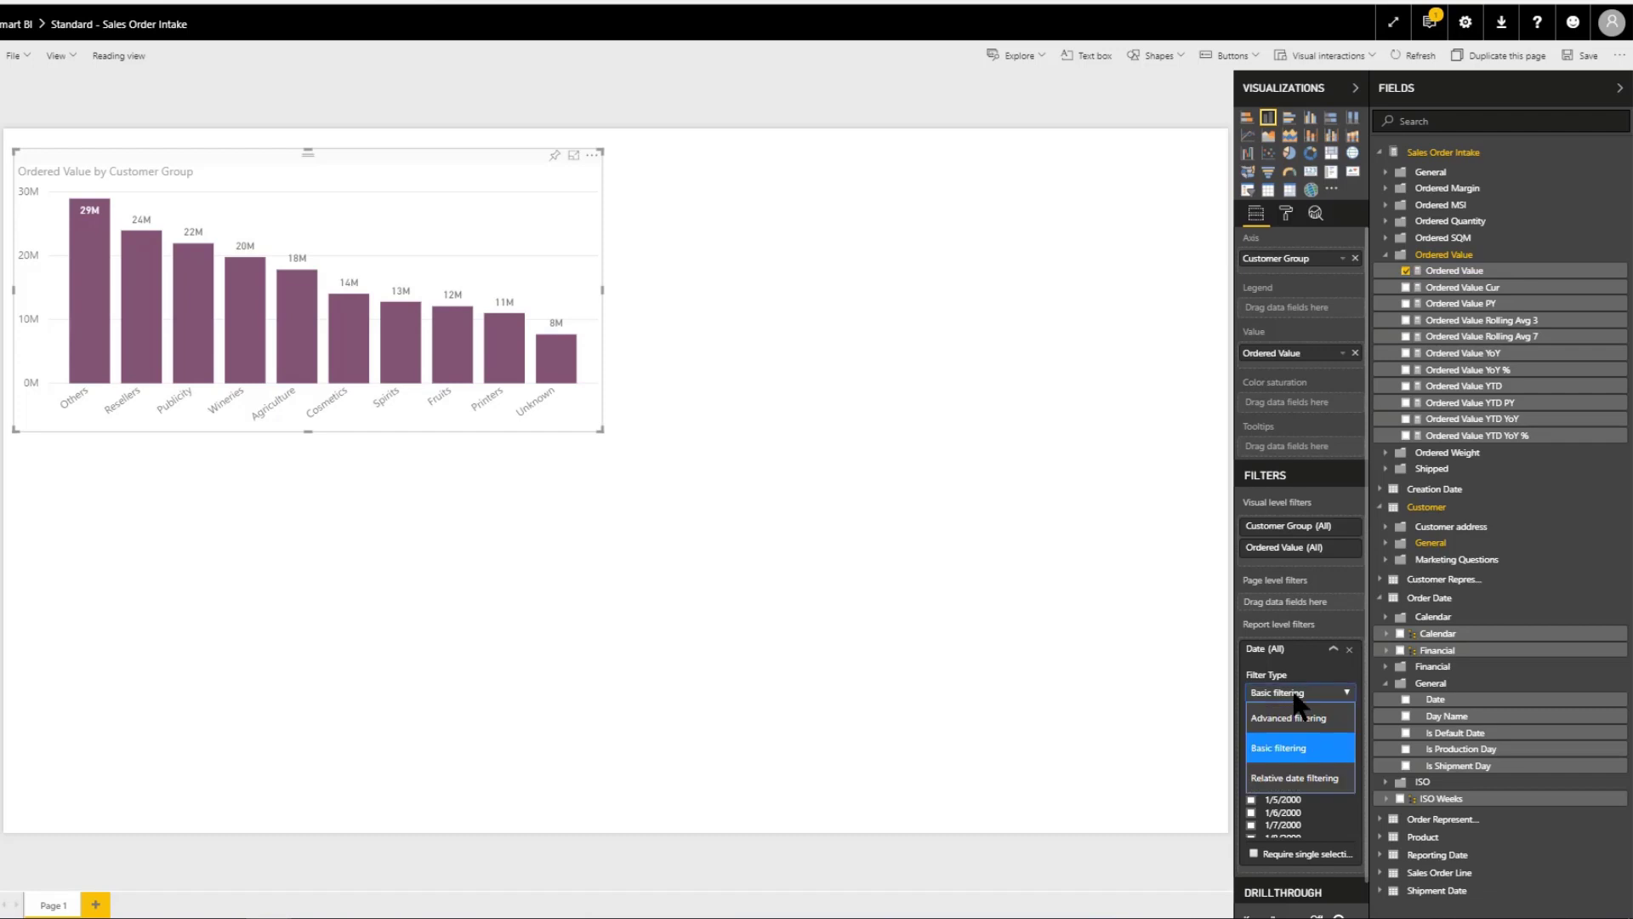
pyautogui.click(1293, 780)
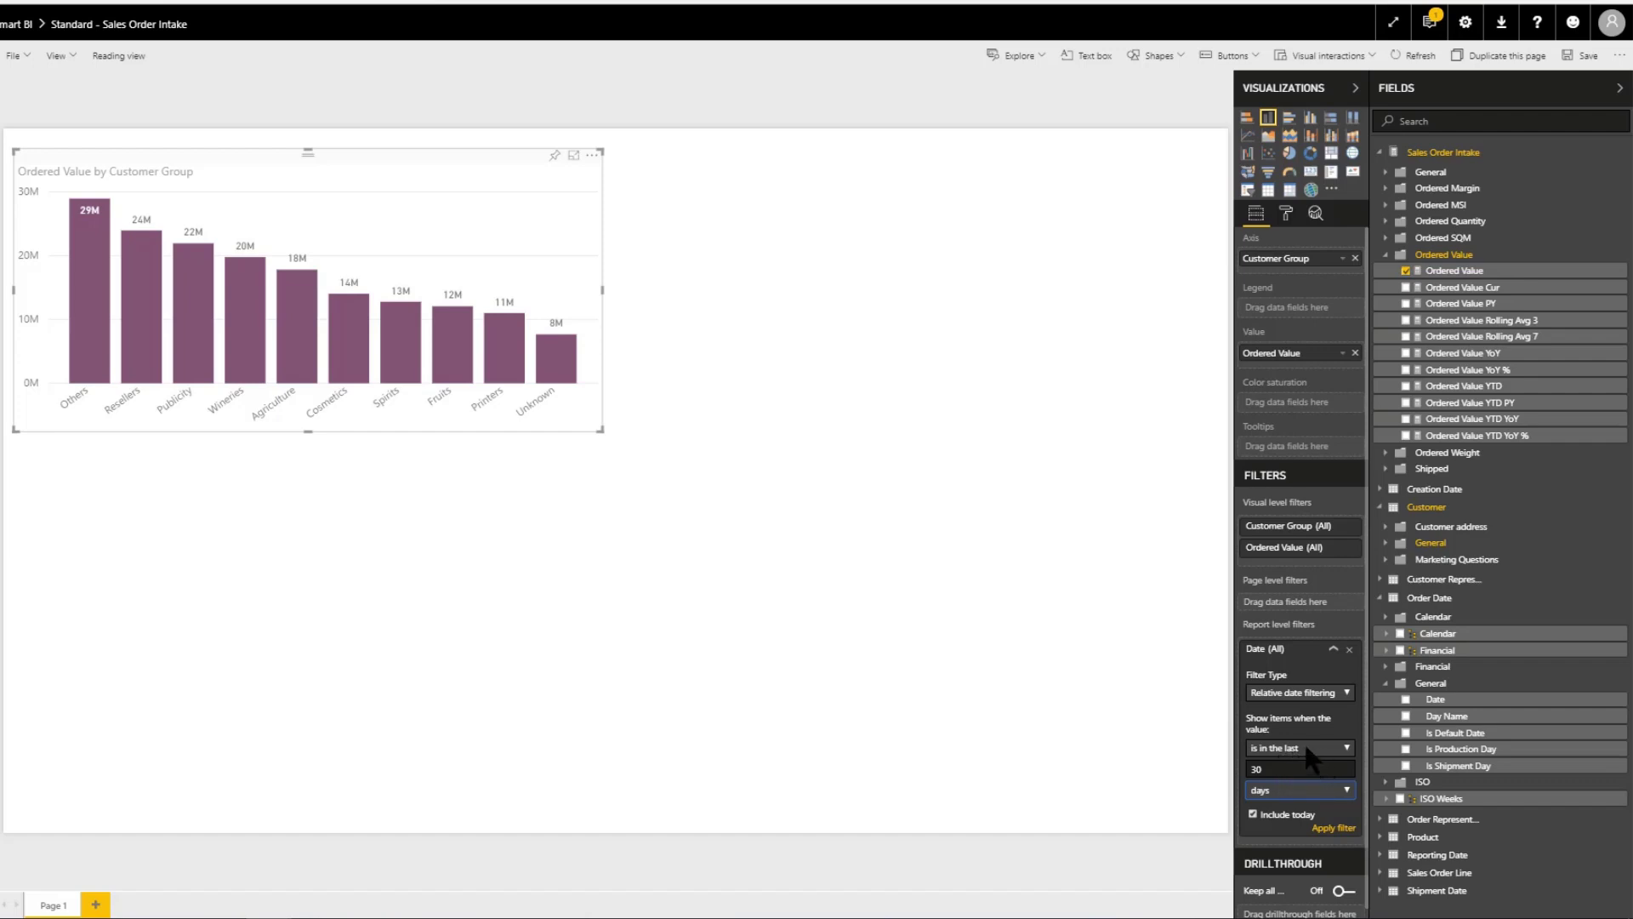
pyautogui.doubleClick(1299, 768)
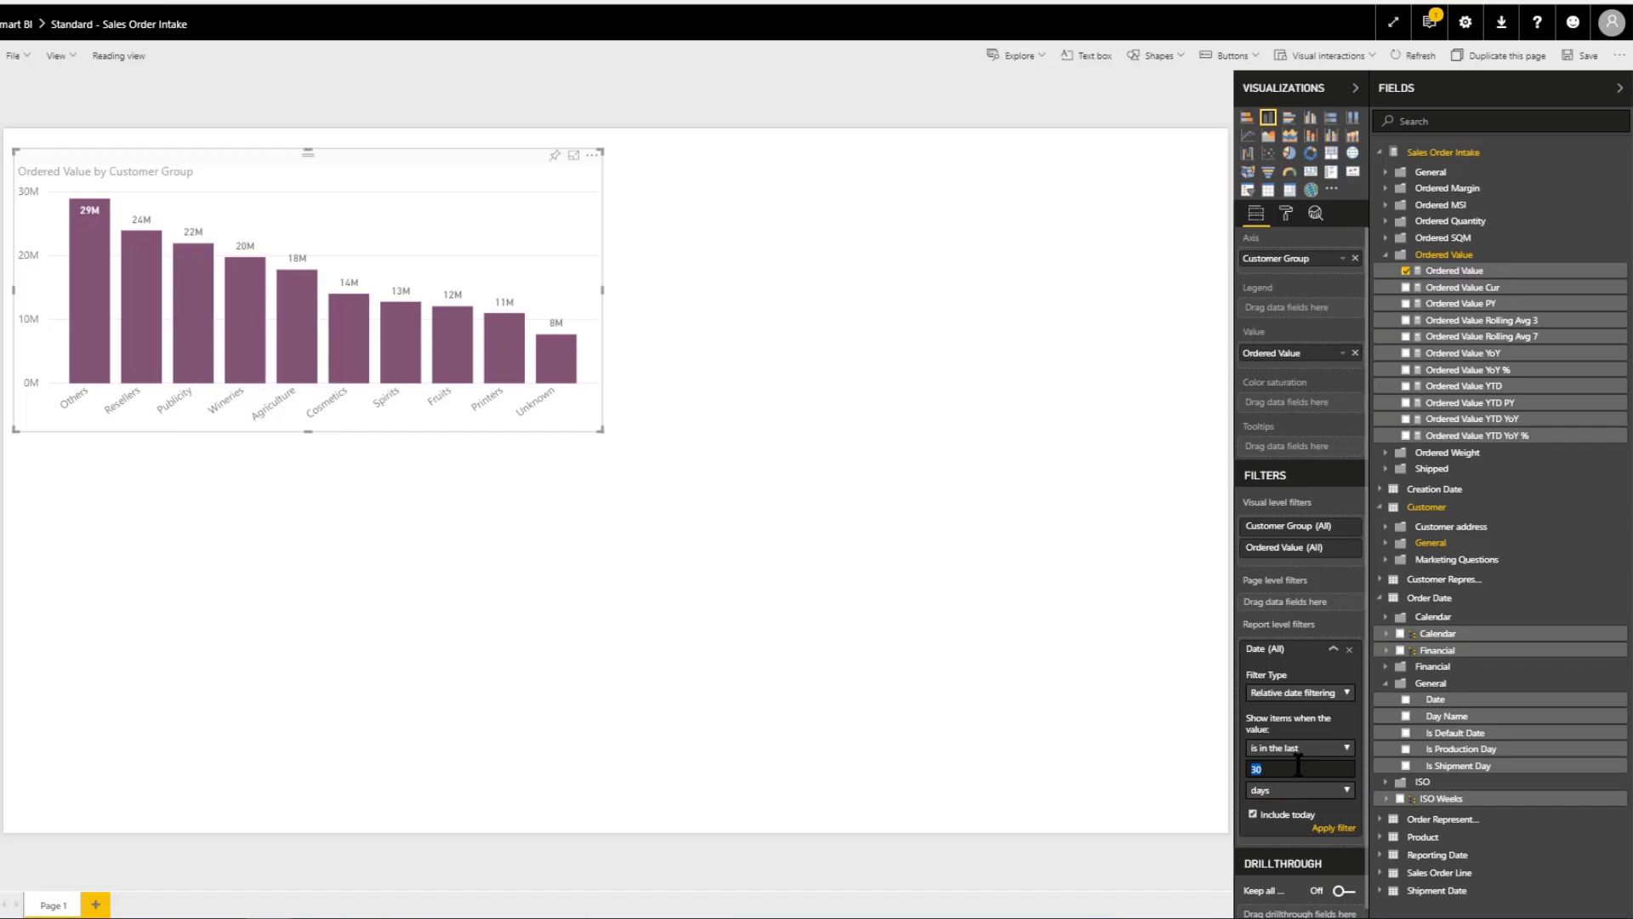
pyautogui.write('1')
pyautogui.click(1291, 793)
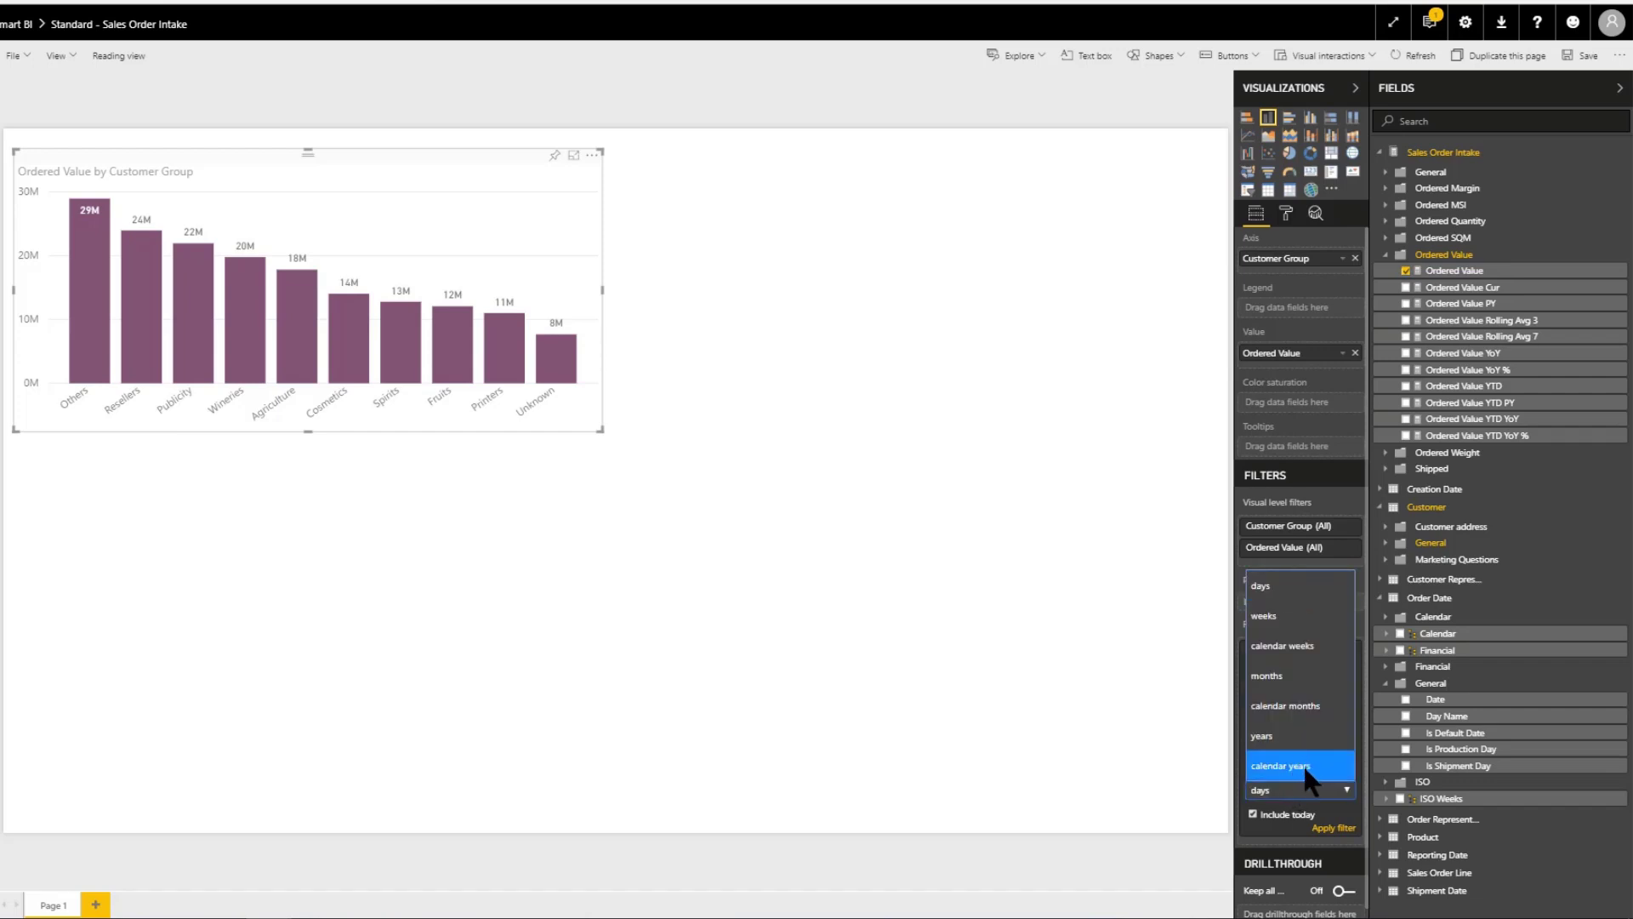
pyautogui.click(1304, 764)
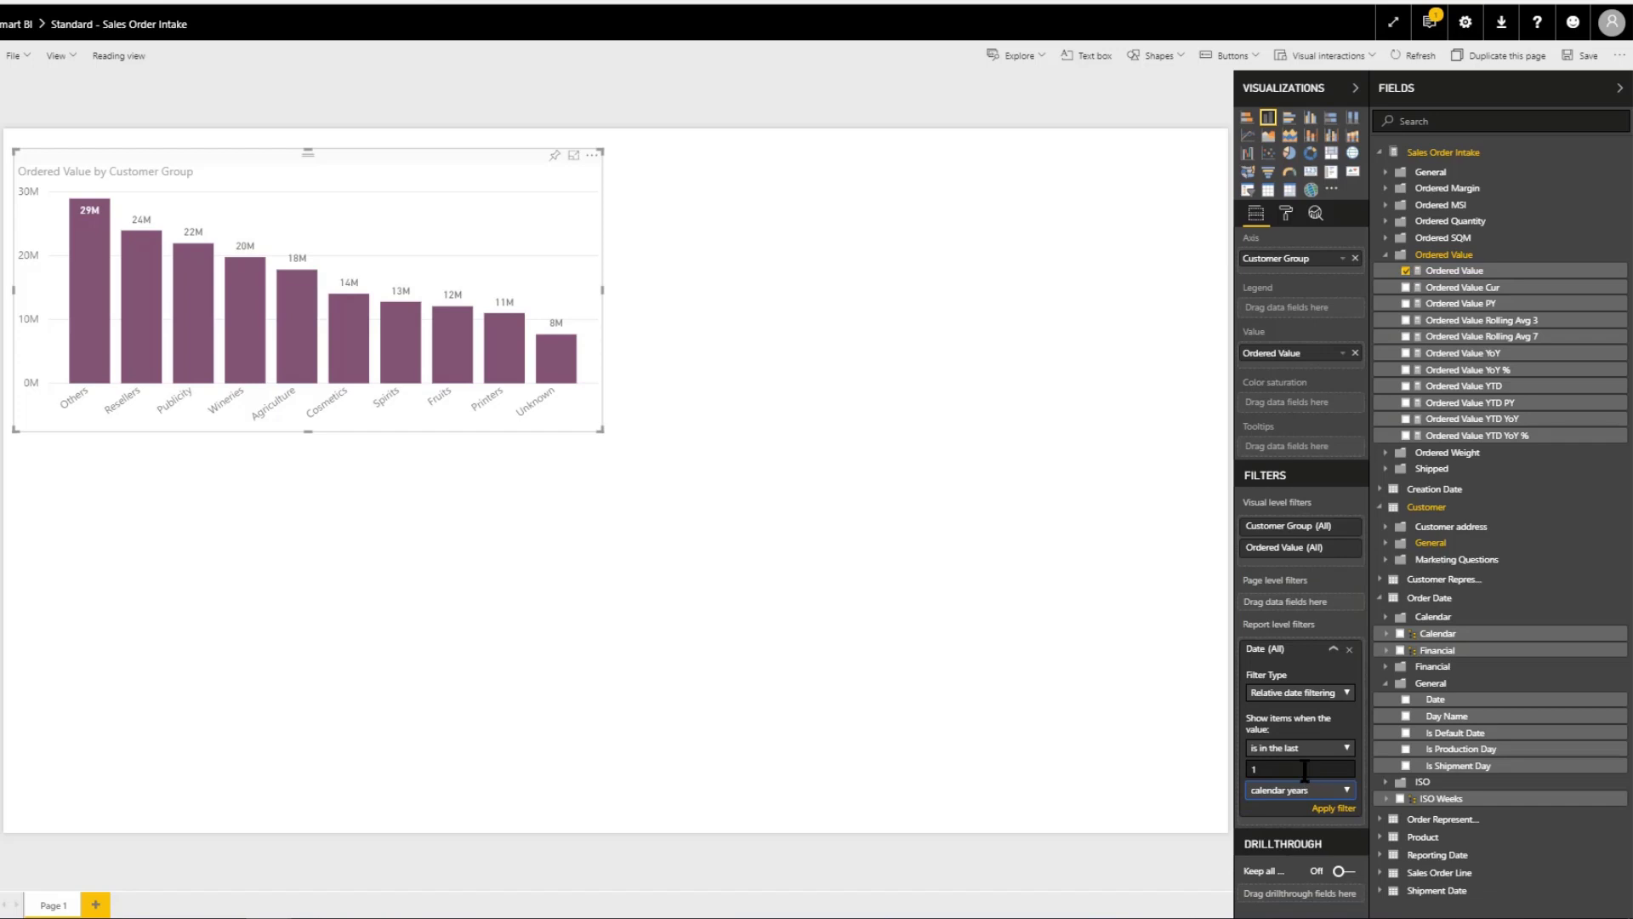
pyautogui.click(1328, 811)
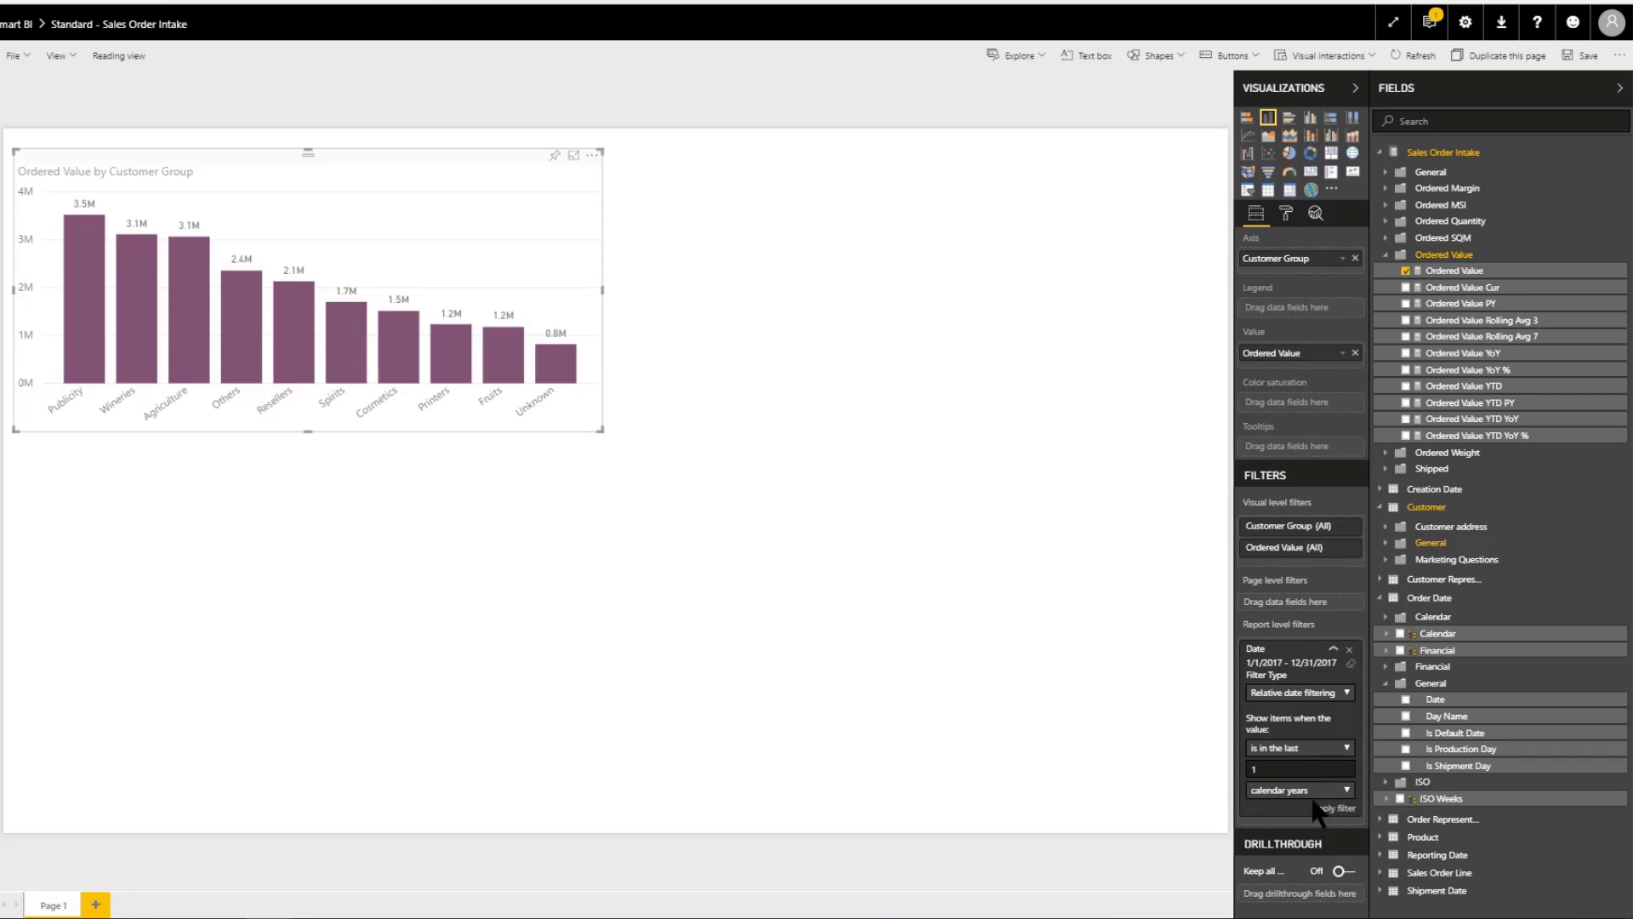
pyautogui.moveTo(544, 372)
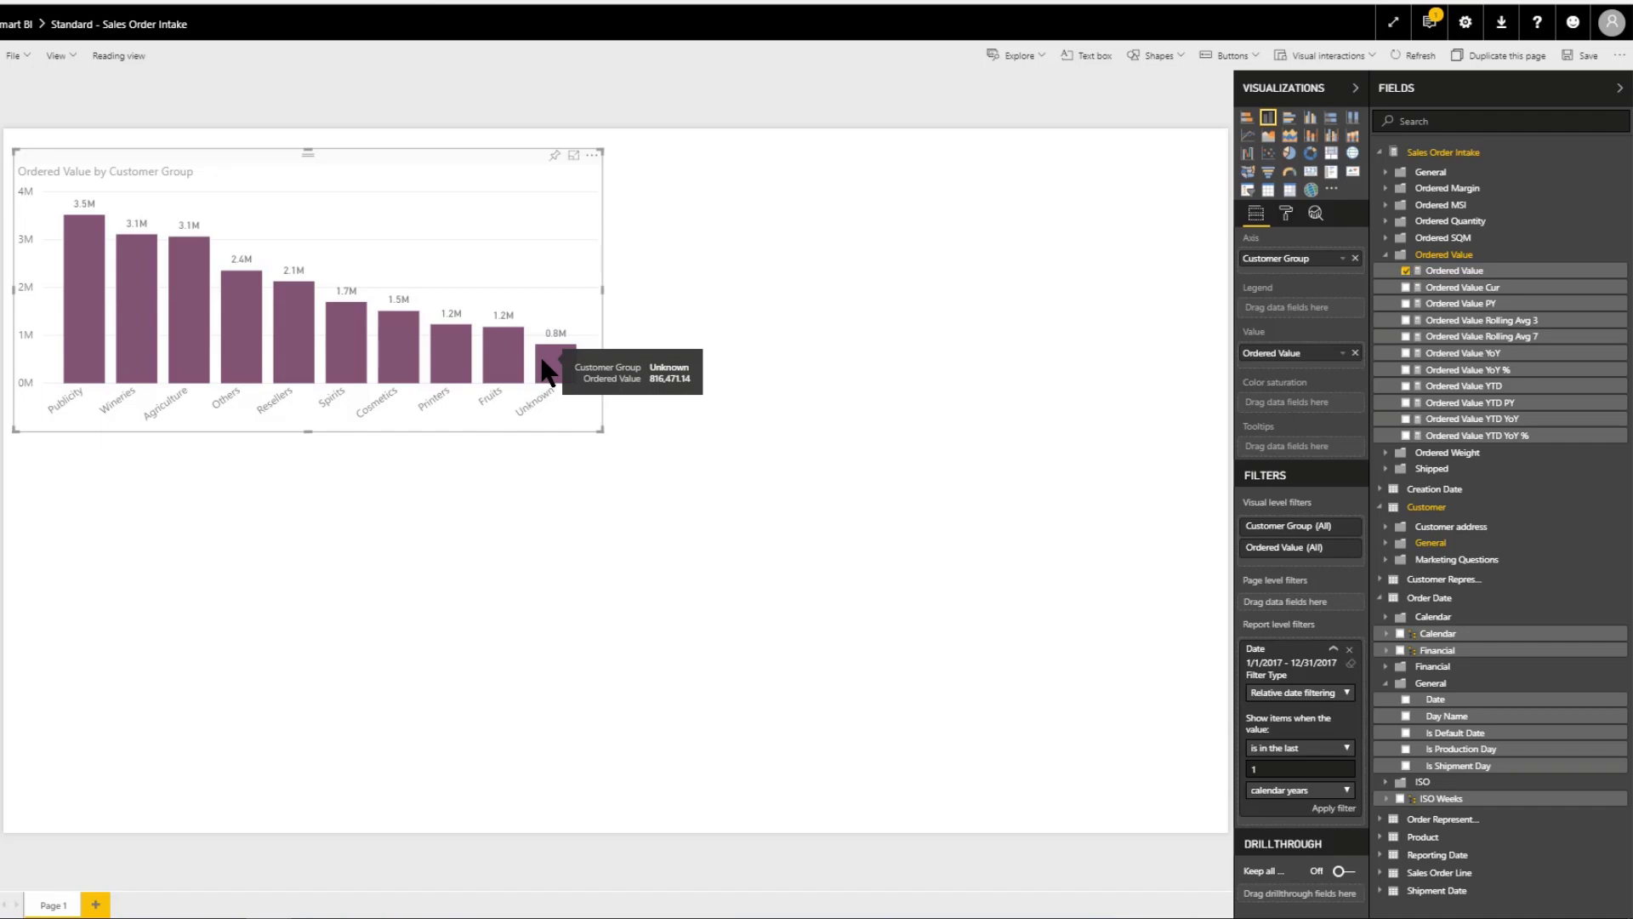
pyautogui.click(906, 255)
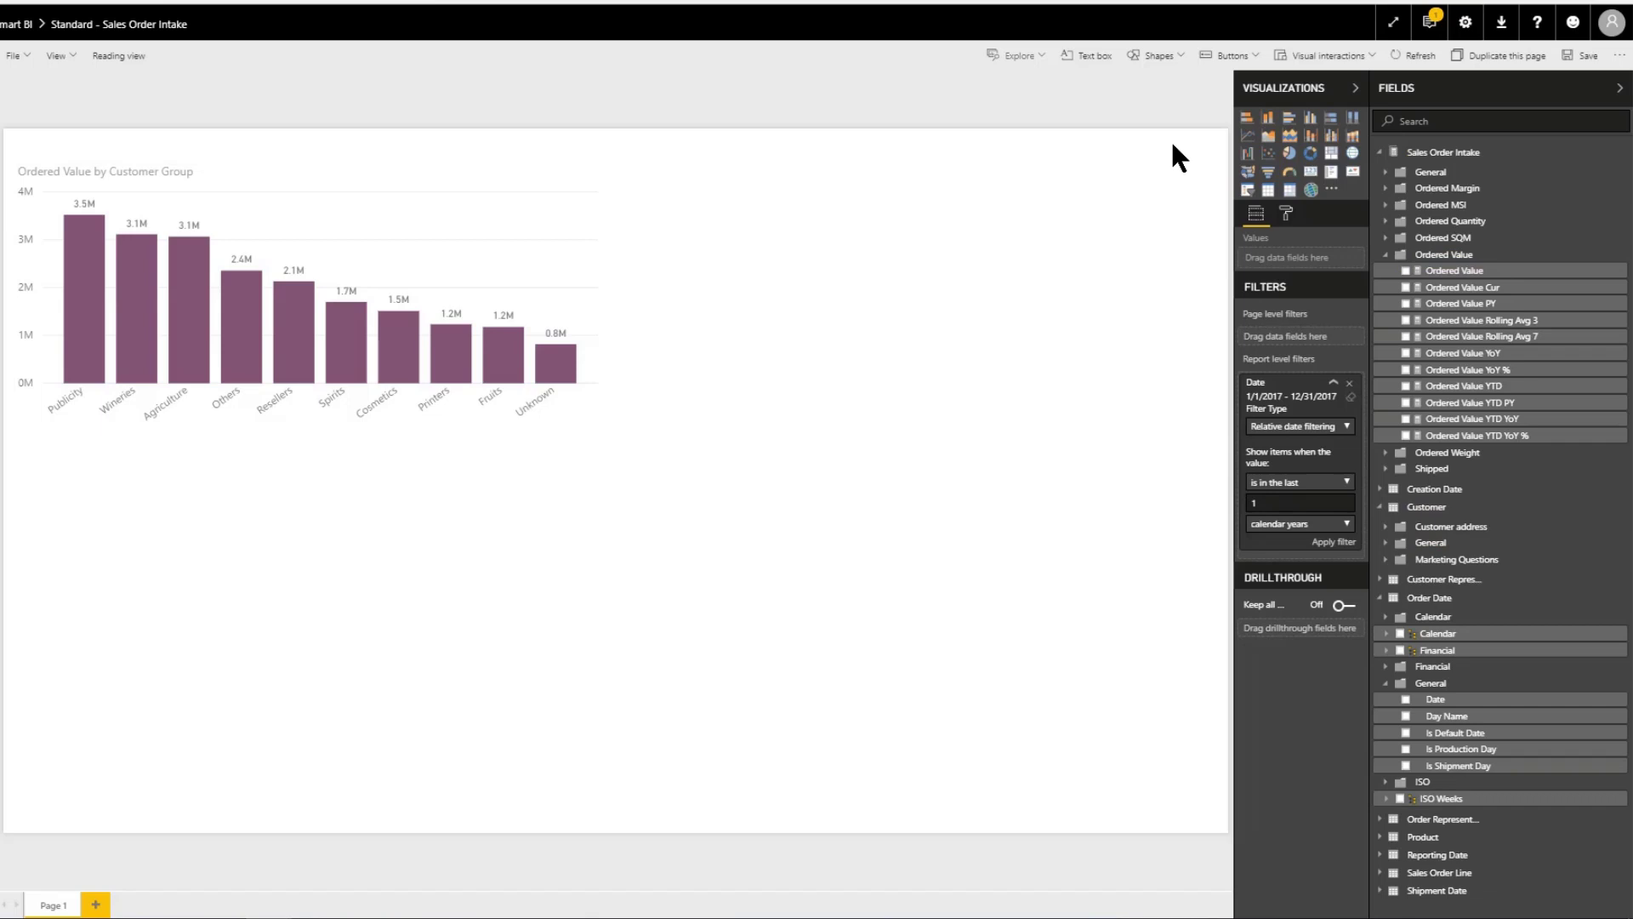
# Step: Insert an area chart and add Ordered Value to its values
pyautogui.click(1267, 136)
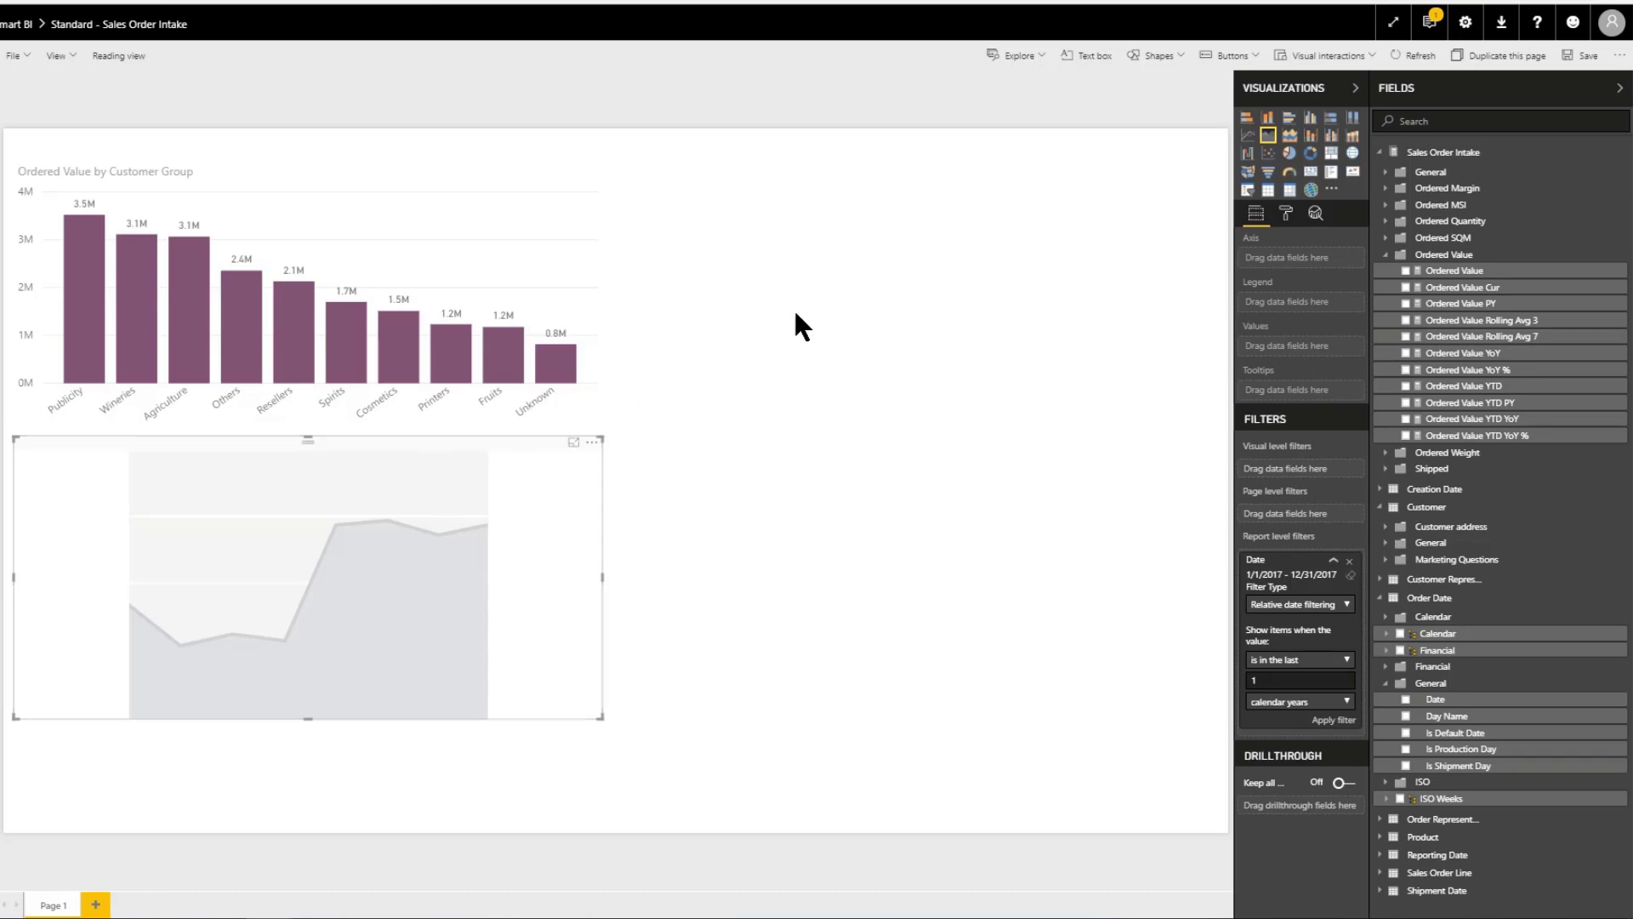
pyautogui.click(1450, 121)
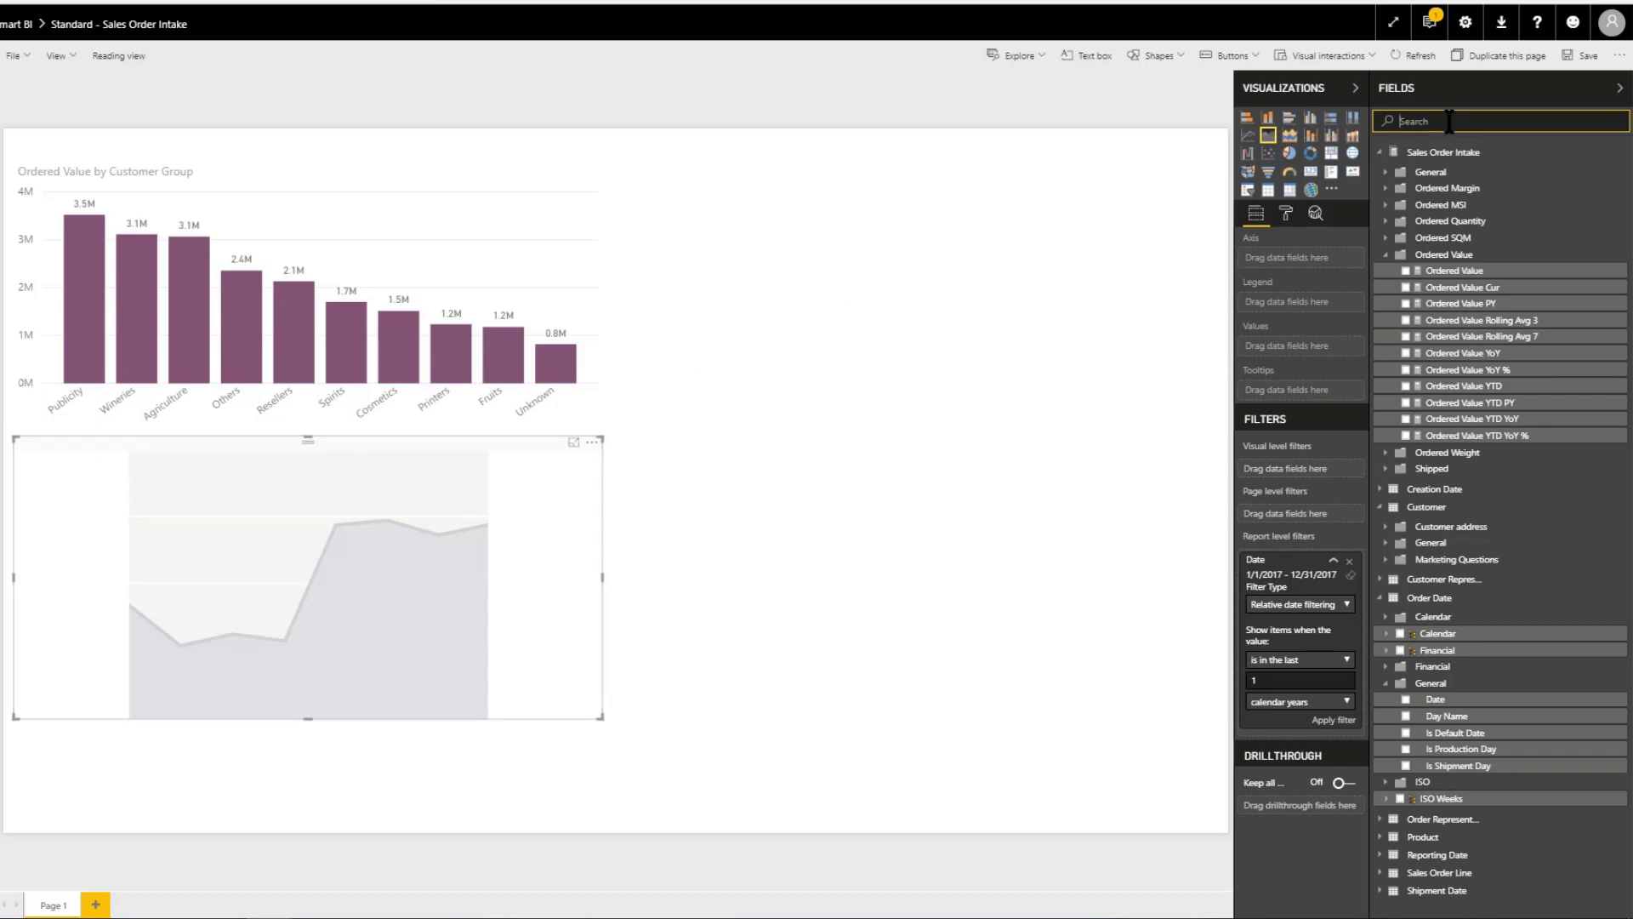
pyautogui.write('ordered')
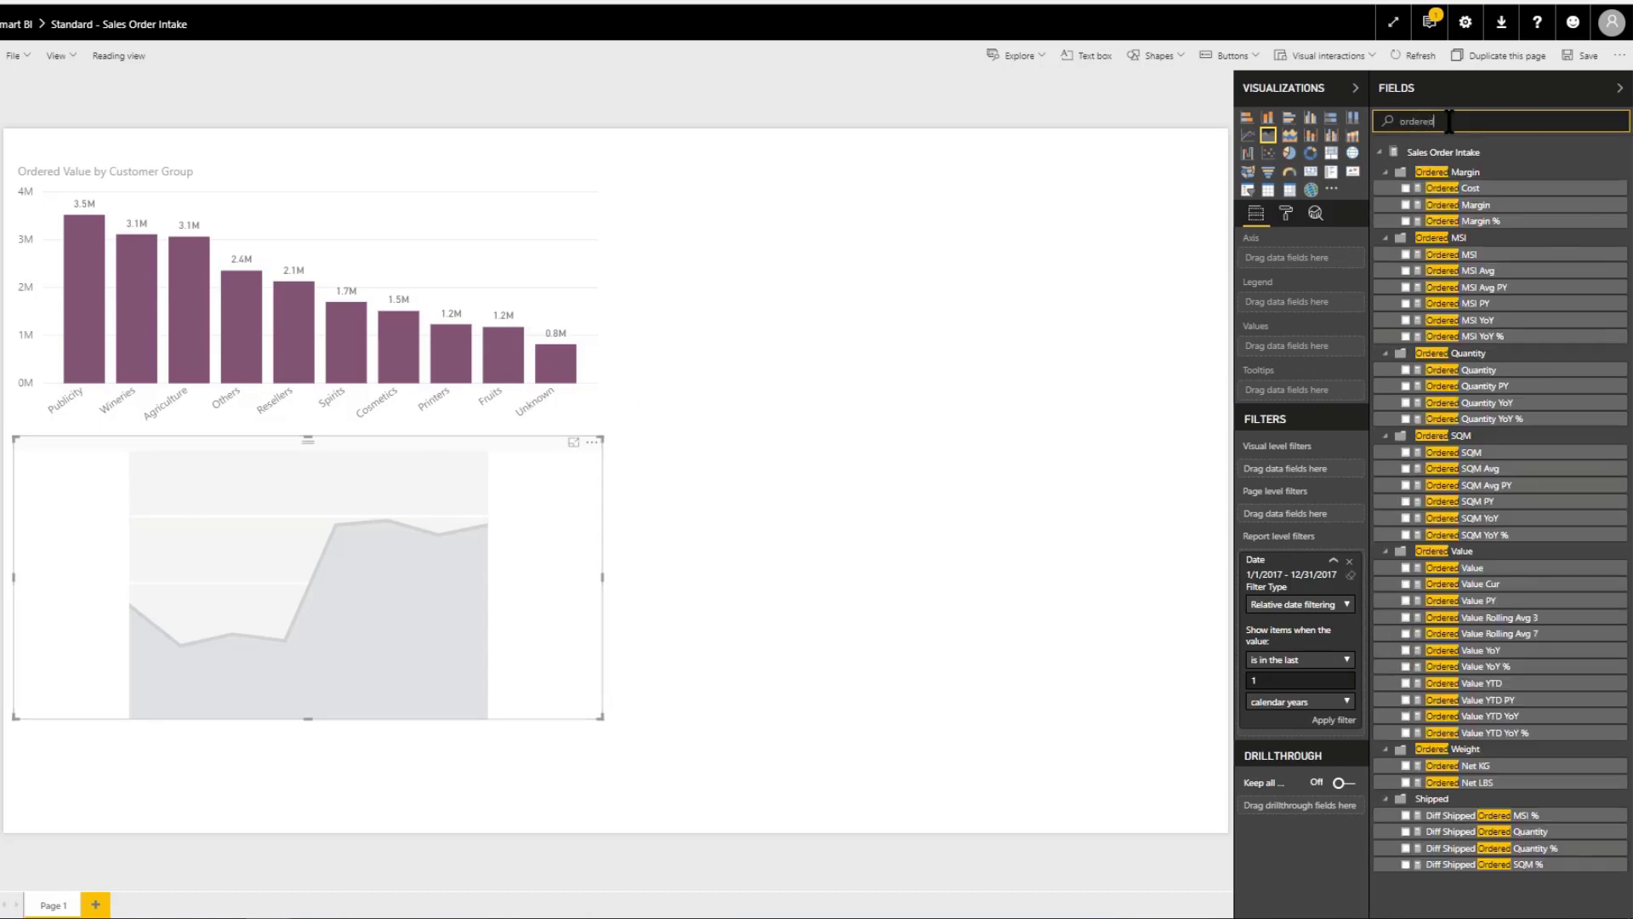
pyautogui.write(' va')
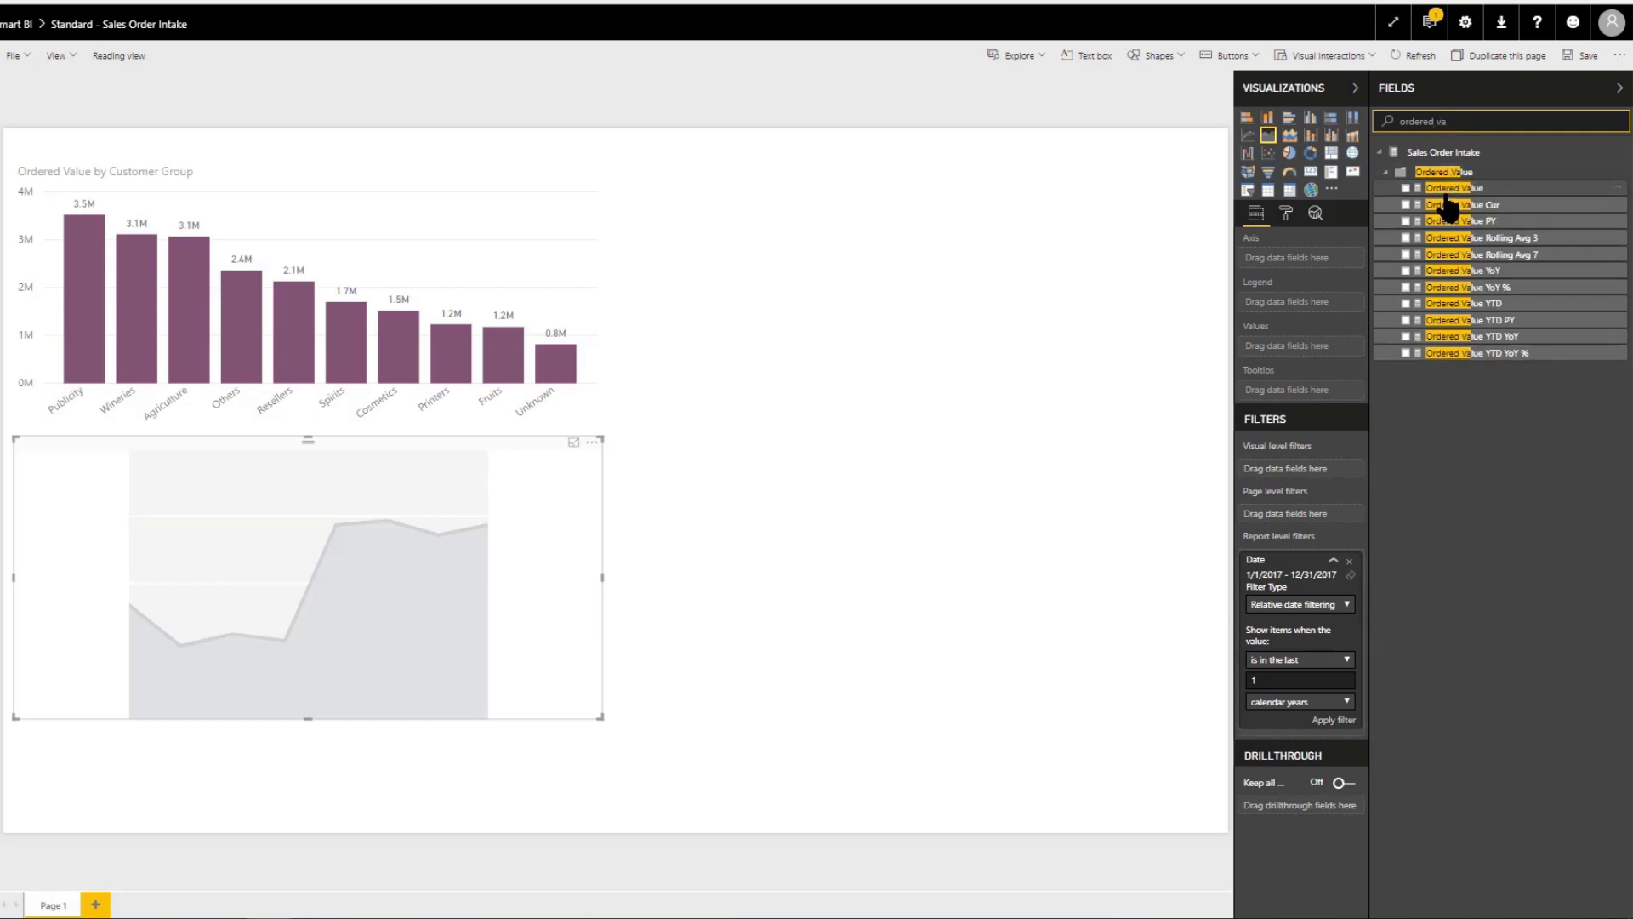
pyautogui.moveTo(1422, 218); pyautogui.dragTo(1314, 349)
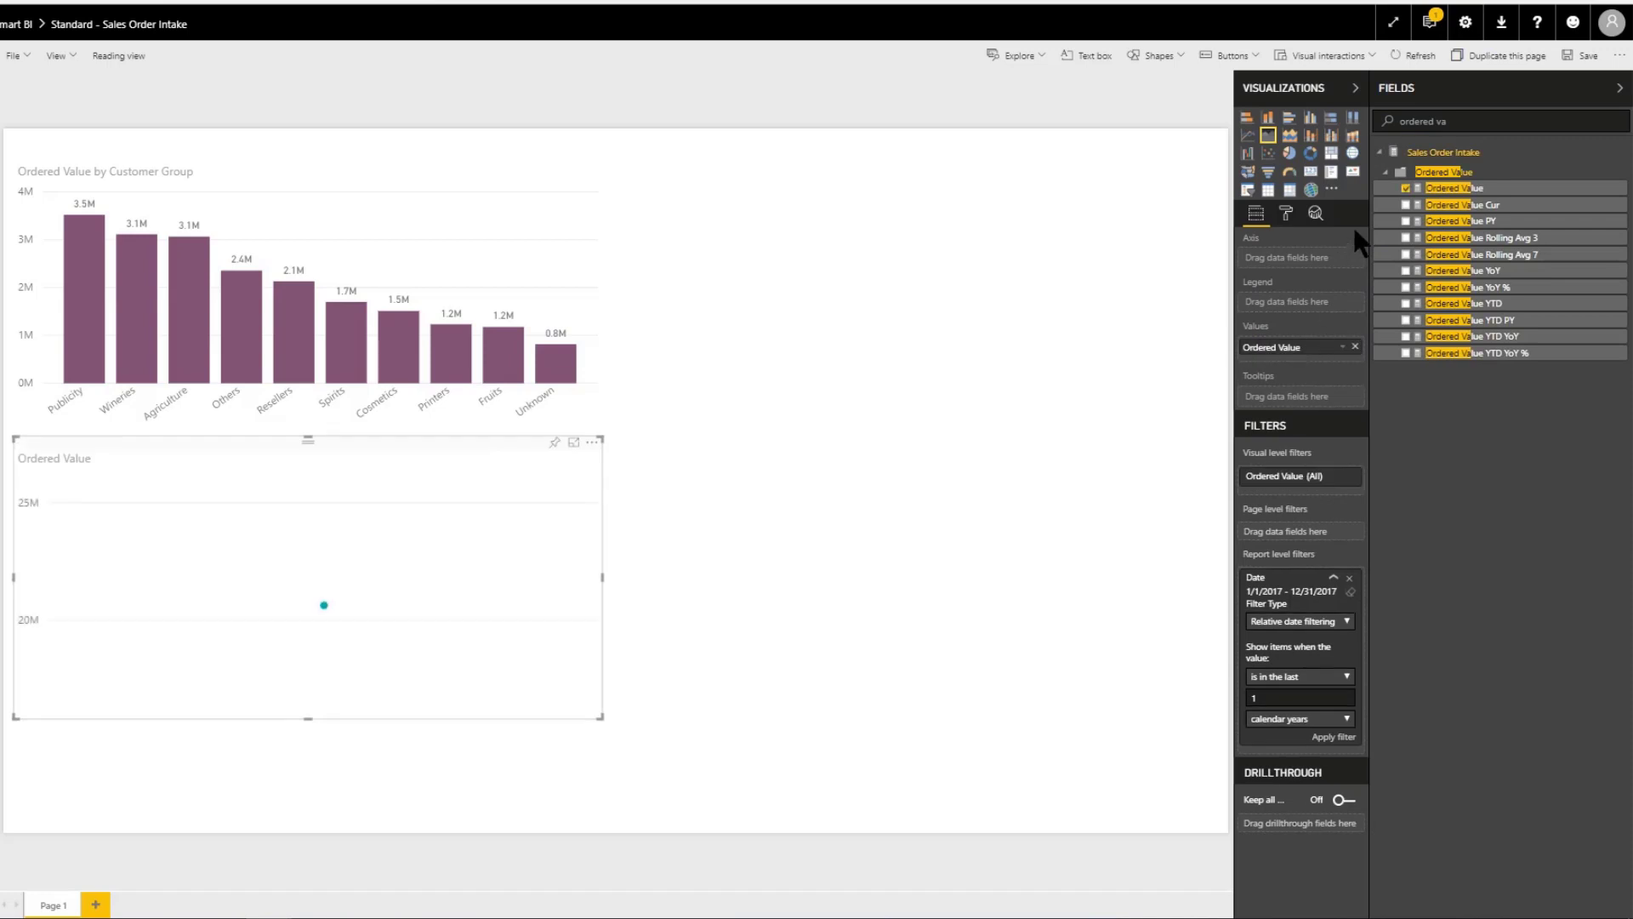
pyautogui.click(1396, 121)
# Step: Put Order Date's Year Month on the area chart's axis, spanning 2017-Jan to 2017-Dec
pyautogui.hotkey('ctrl', 'a')
pyautogui.press('BackSpace')
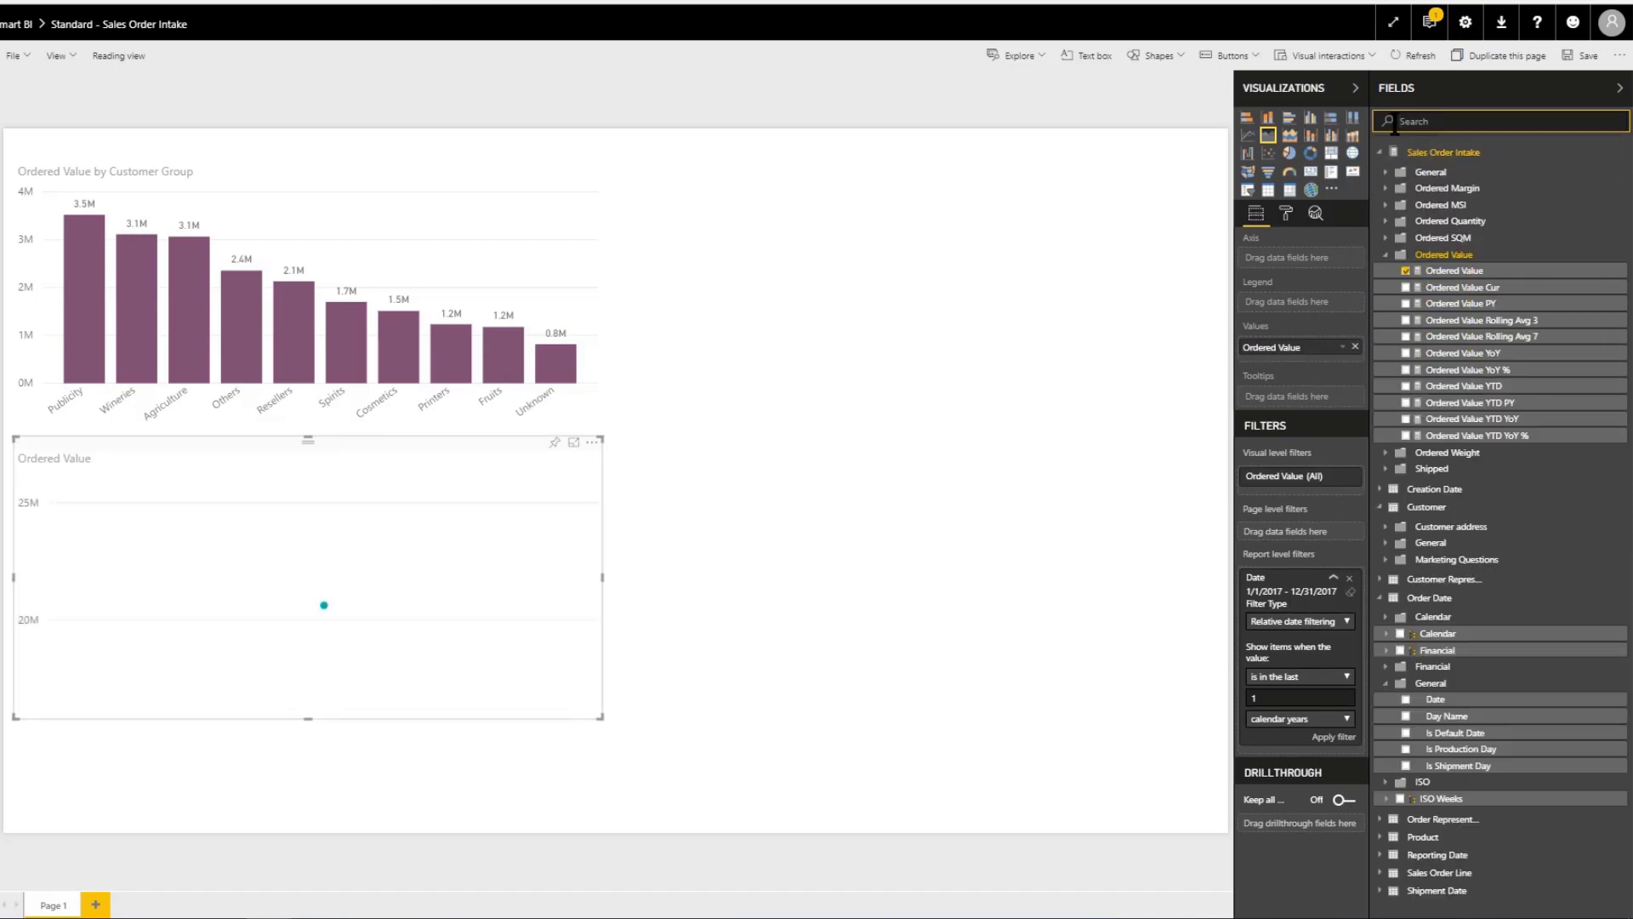
pyautogui.write('yeah')
pyautogui.hotkey('ctrl', 'a')
pyautogui.press('BackSpace')
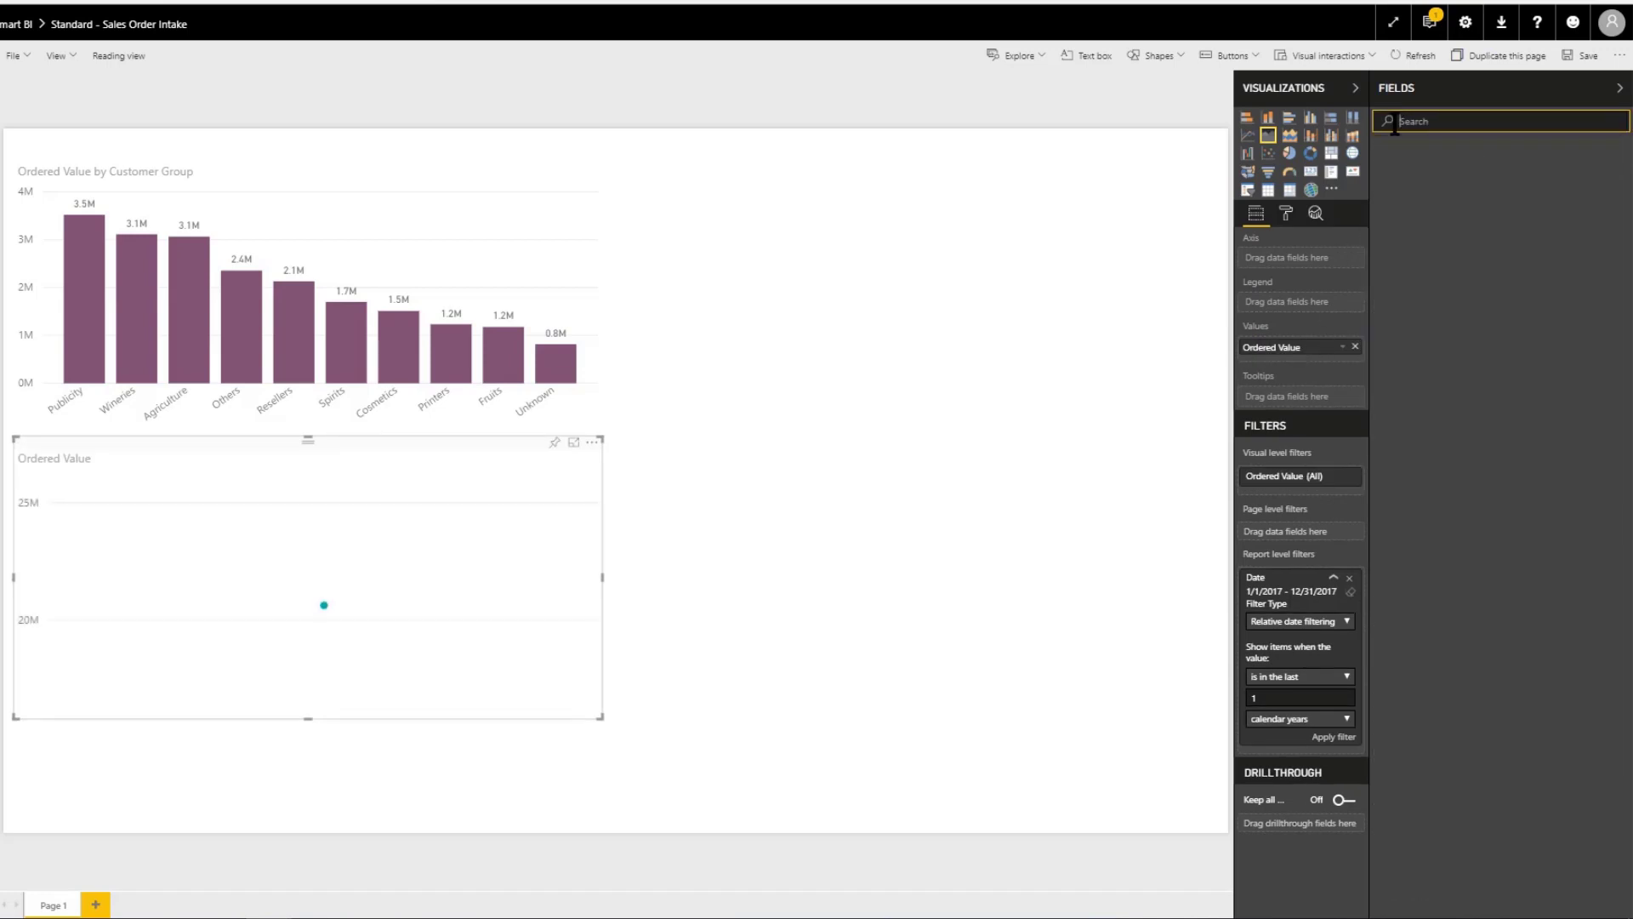
pyautogui.write('year')
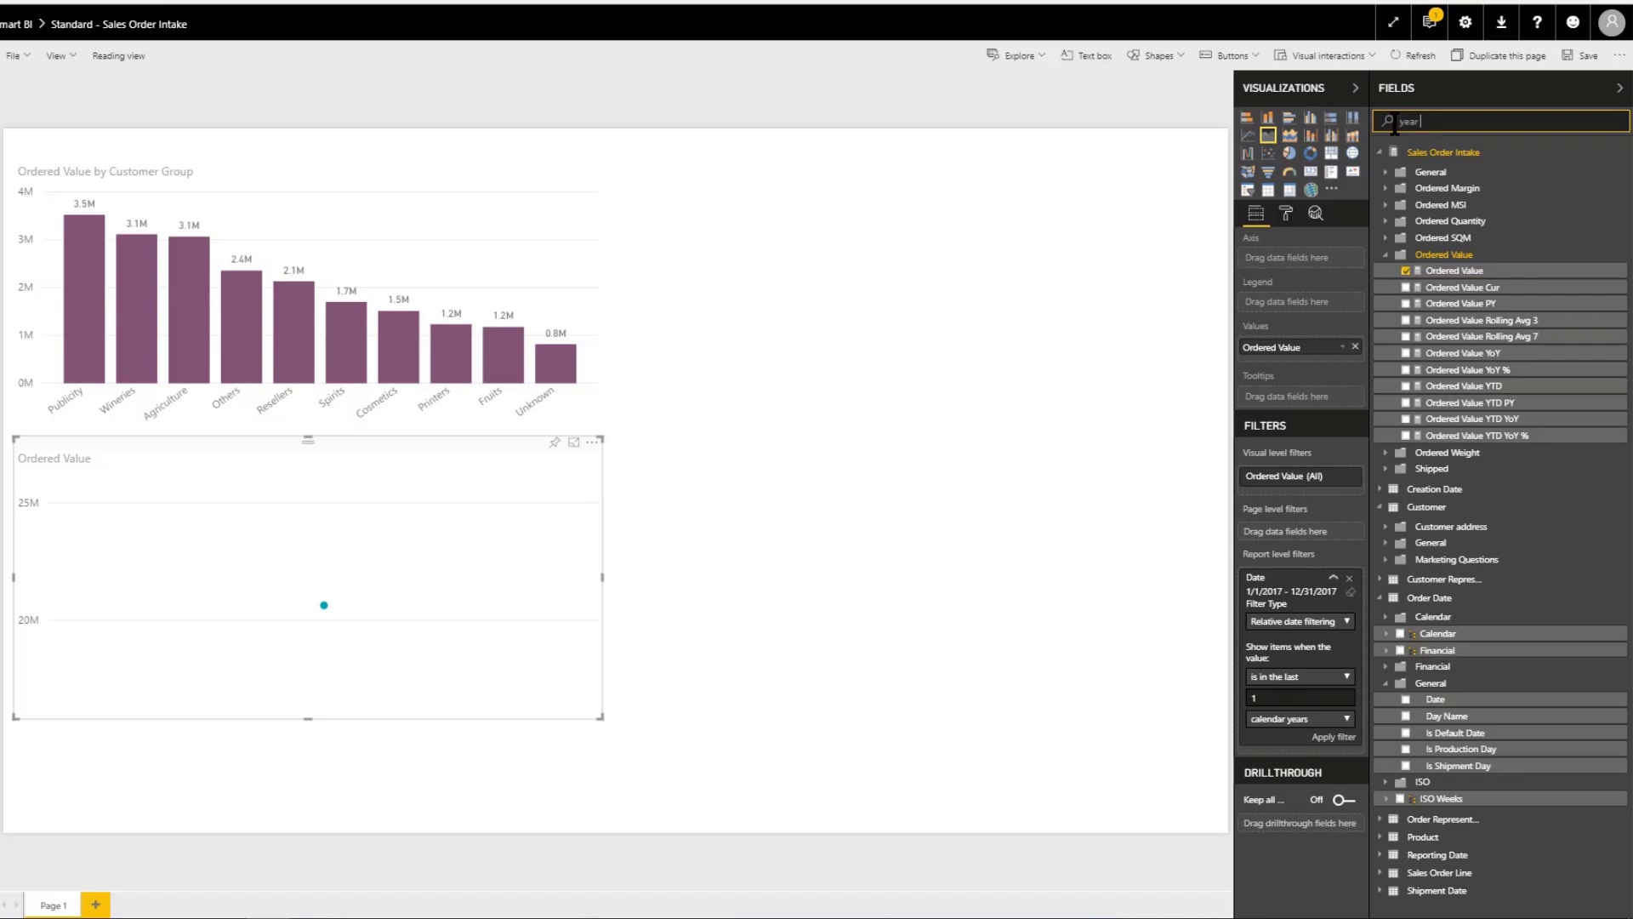
pyautogui.write(' month')
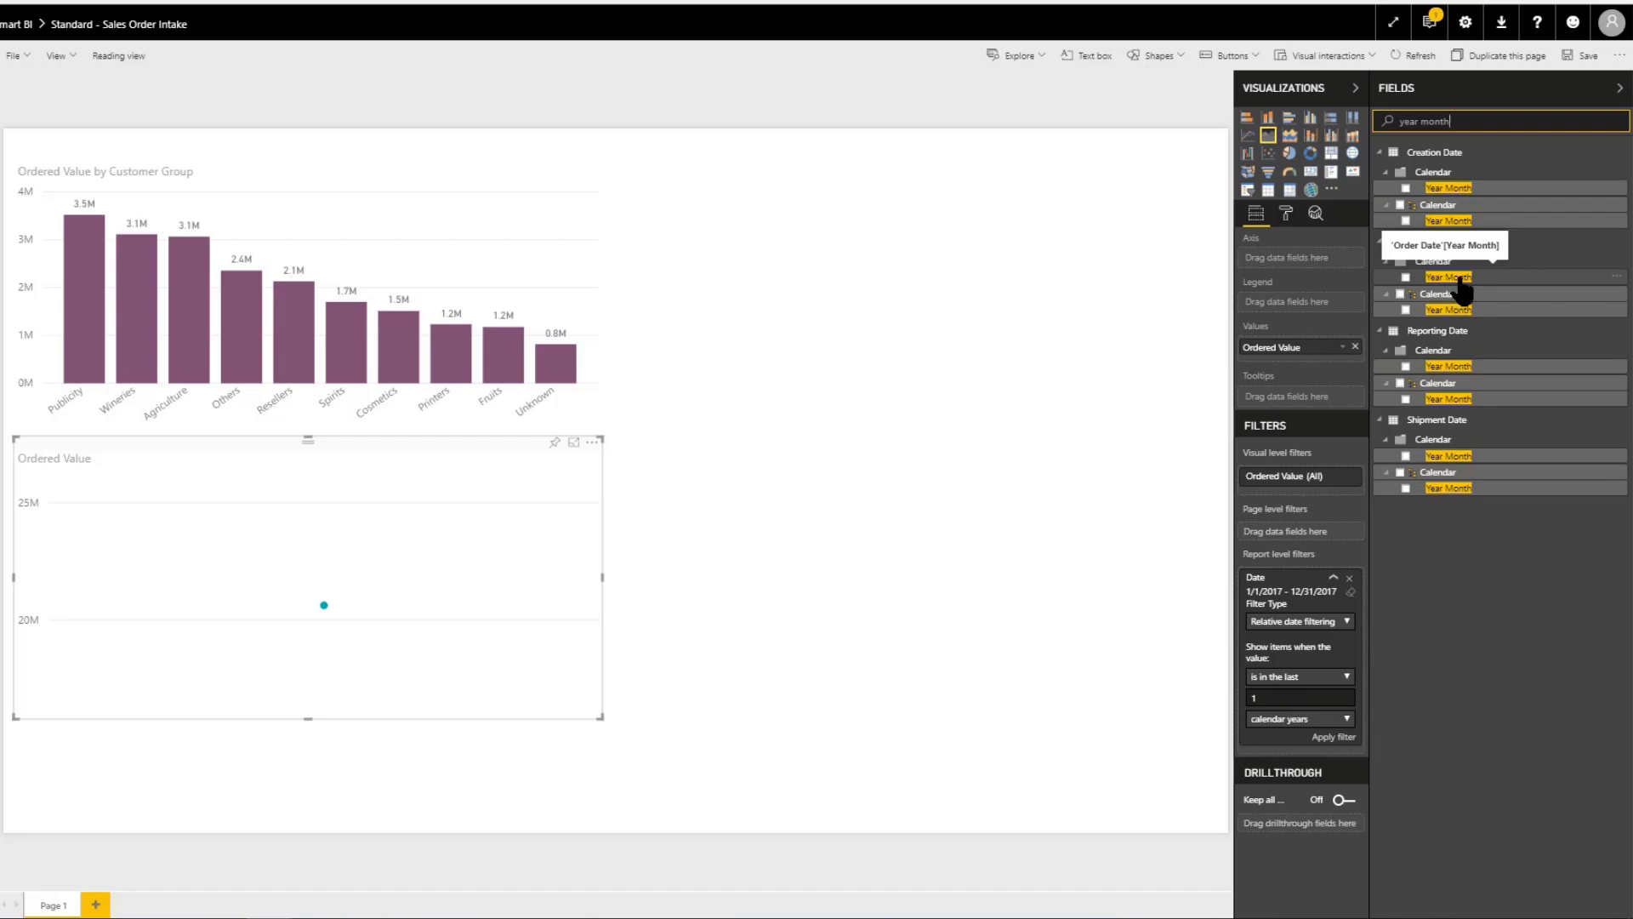
pyautogui.moveTo(1460, 278); pyautogui.dragTo(1302, 260)
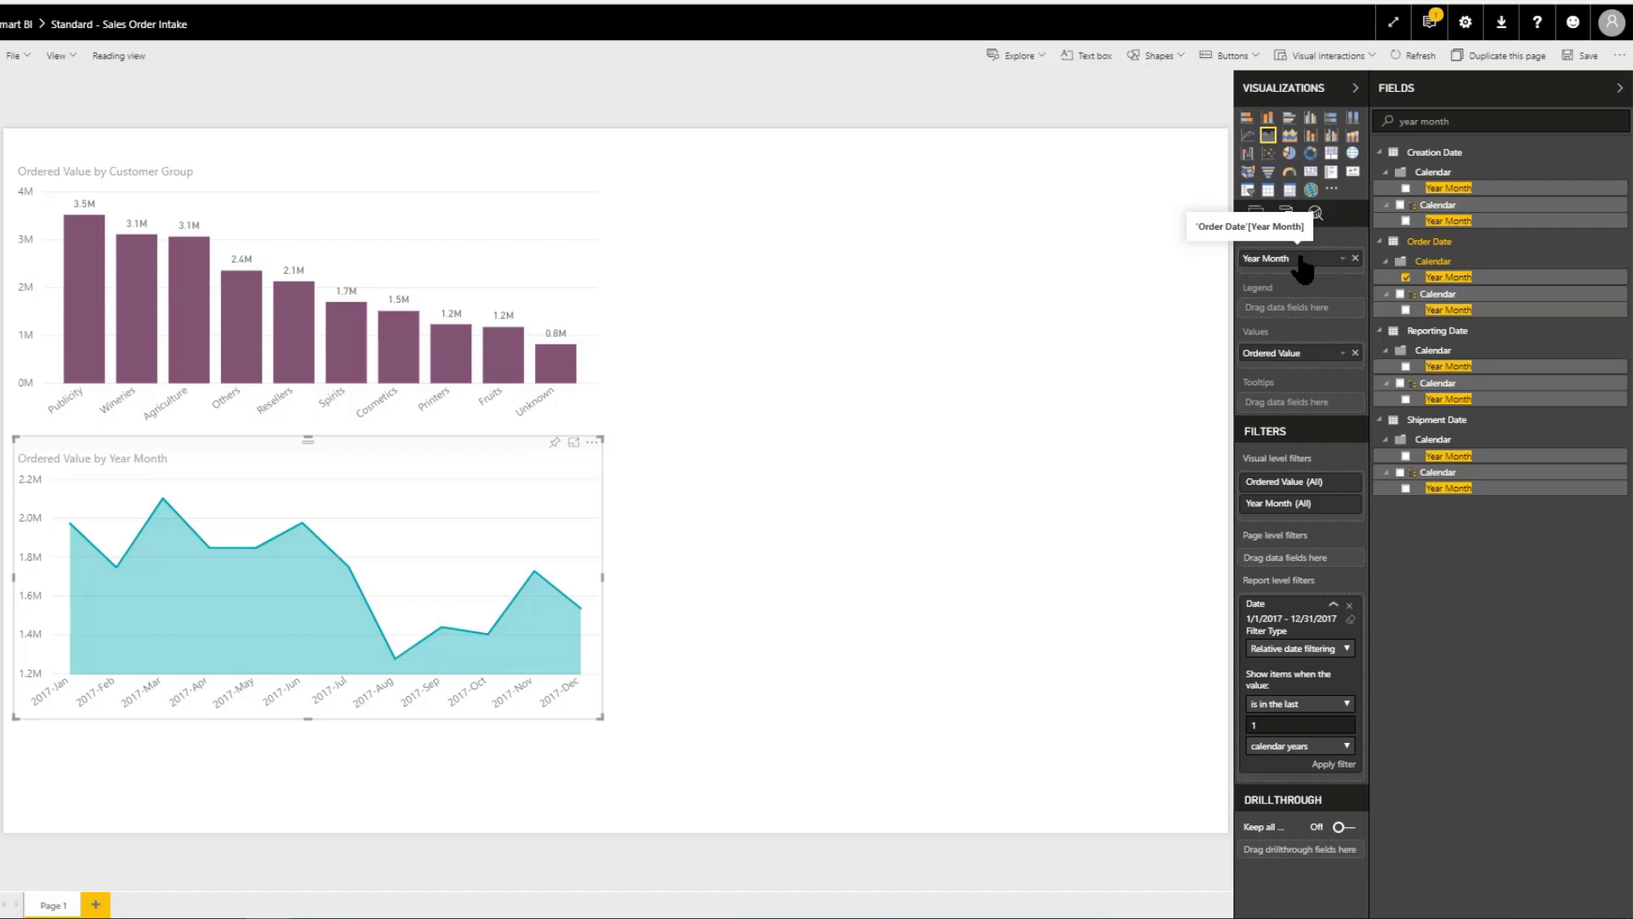
pyautogui.click(1015, 331)
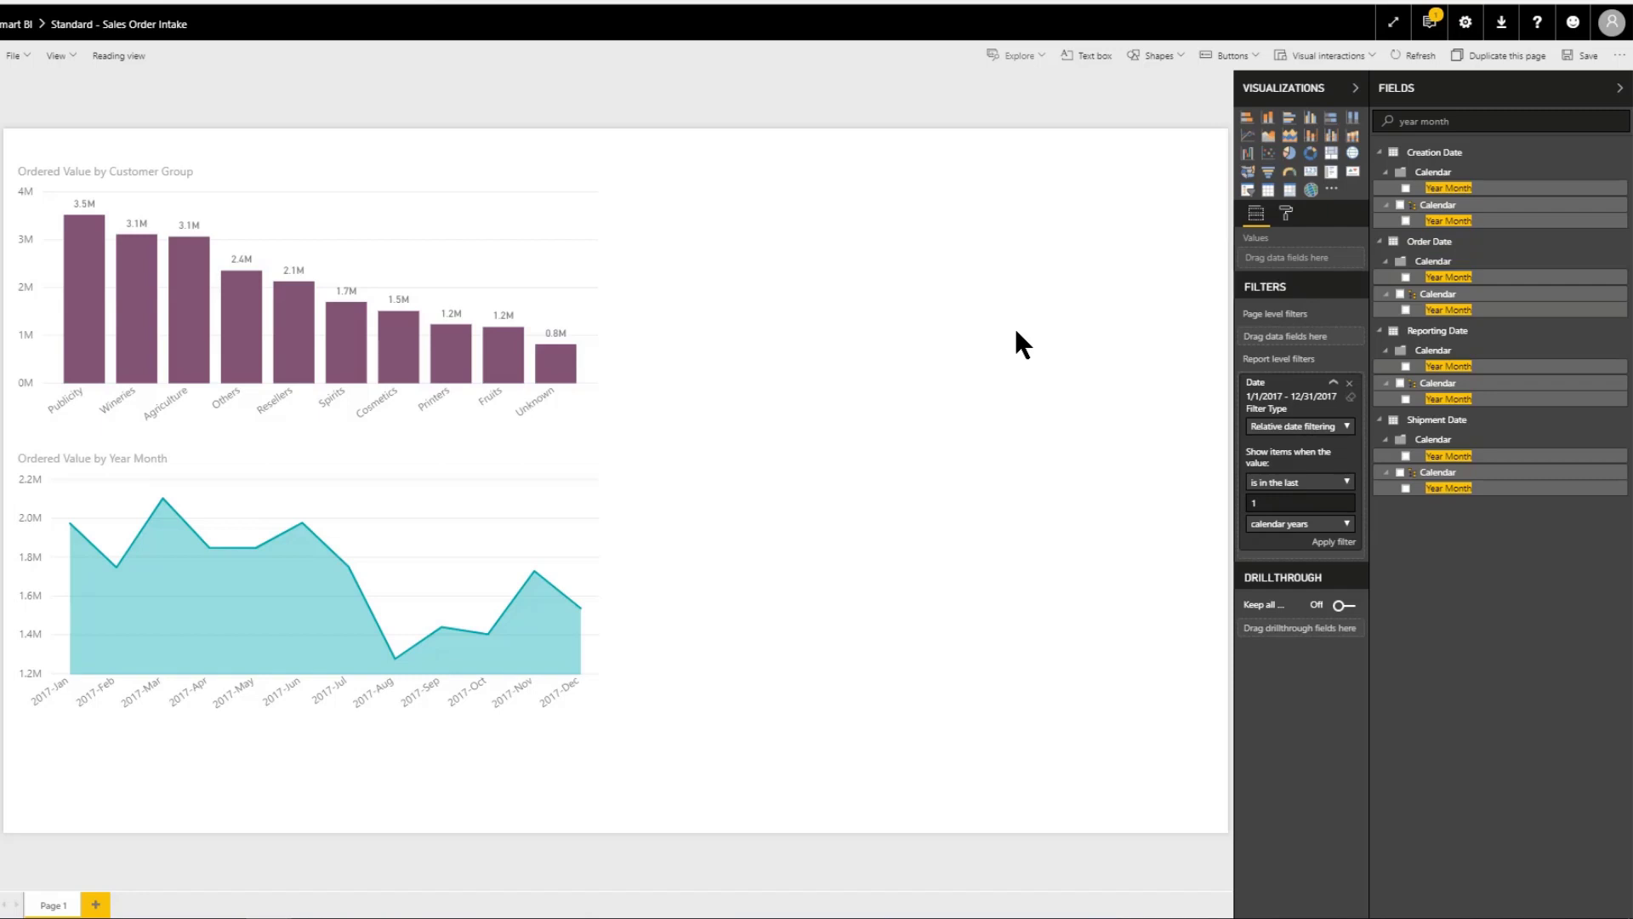
# Step: Add a clustered bar chart with Ordered Value as its value and Customer as its axis
pyautogui.click(1289, 119)
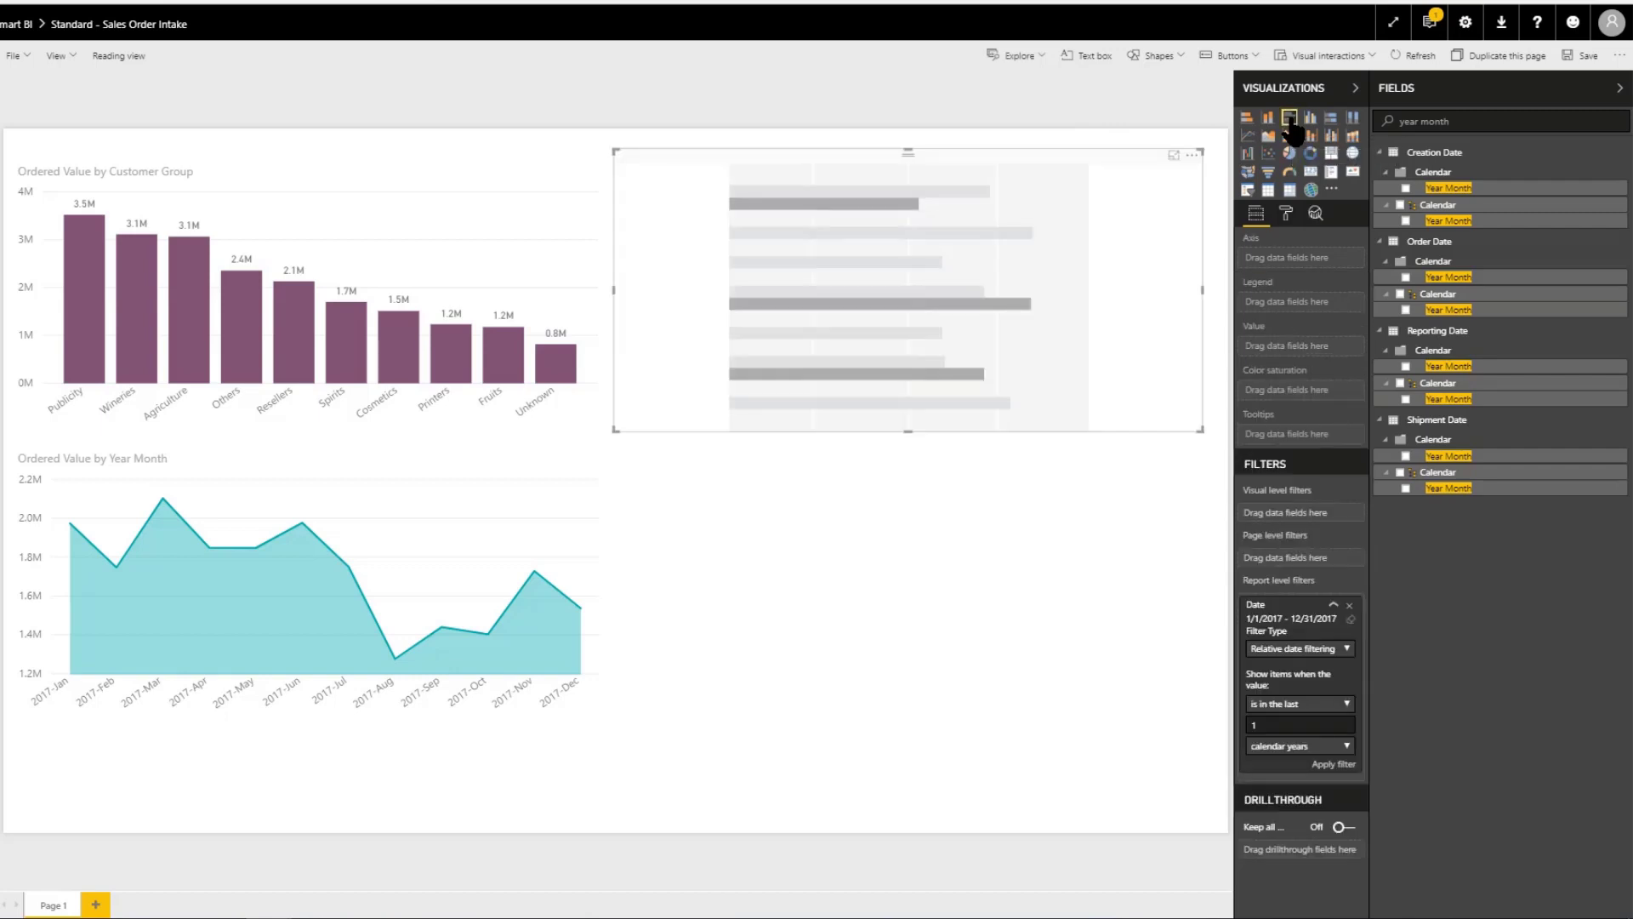
pyautogui.moveTo(1476, 121); pyautogui.dragTo(1392, 115)
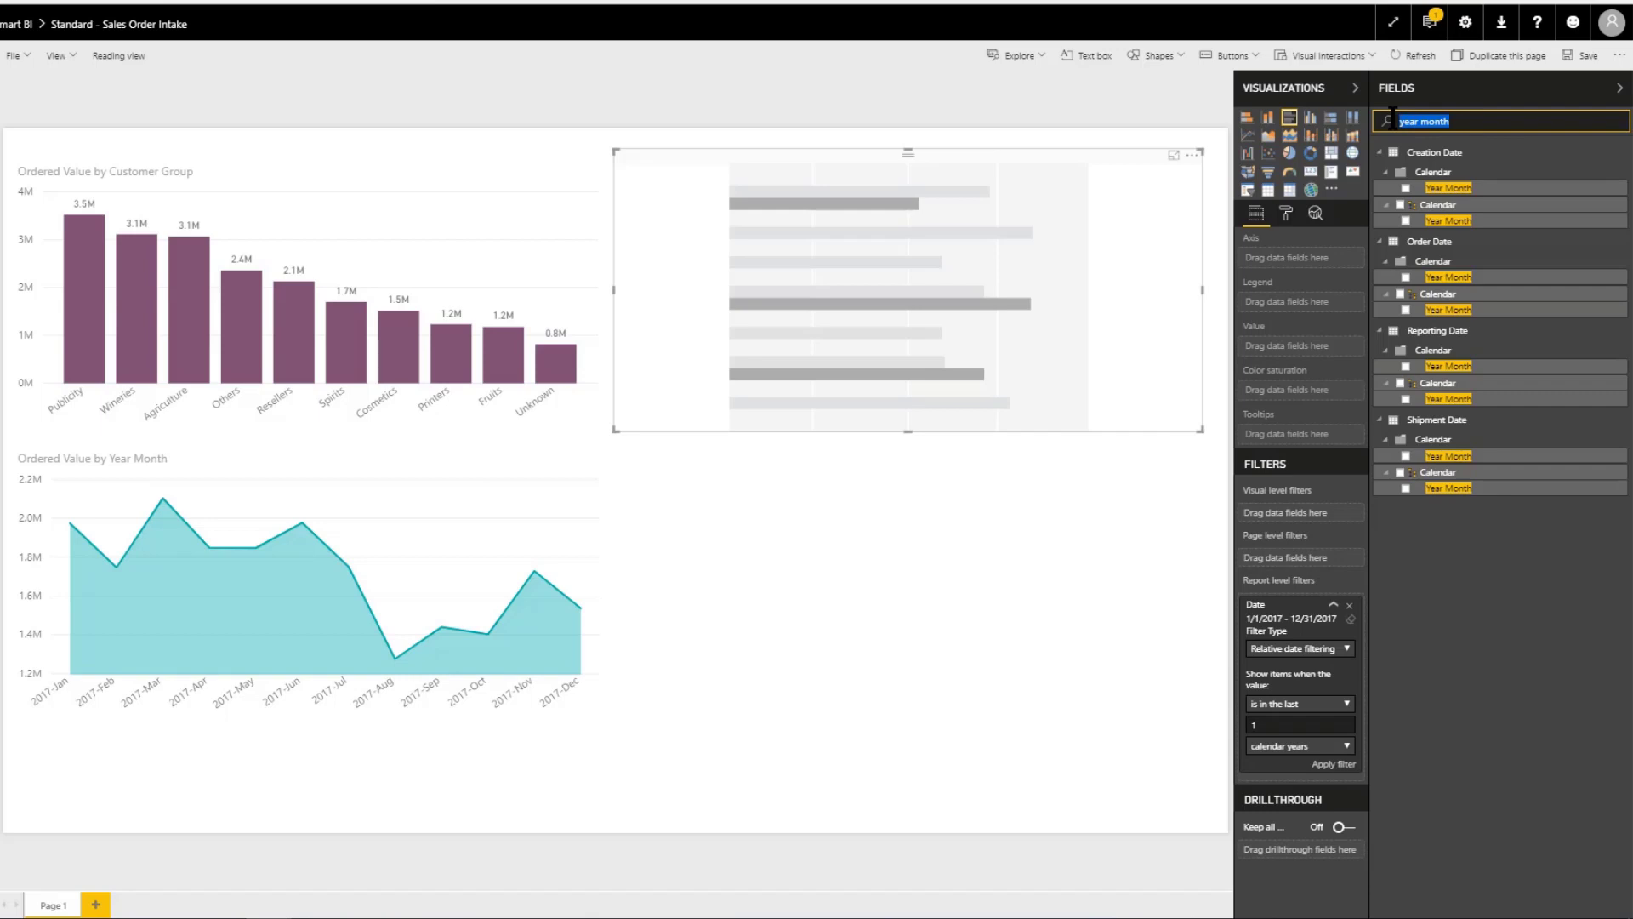
pyautogui.write('Ordered val')
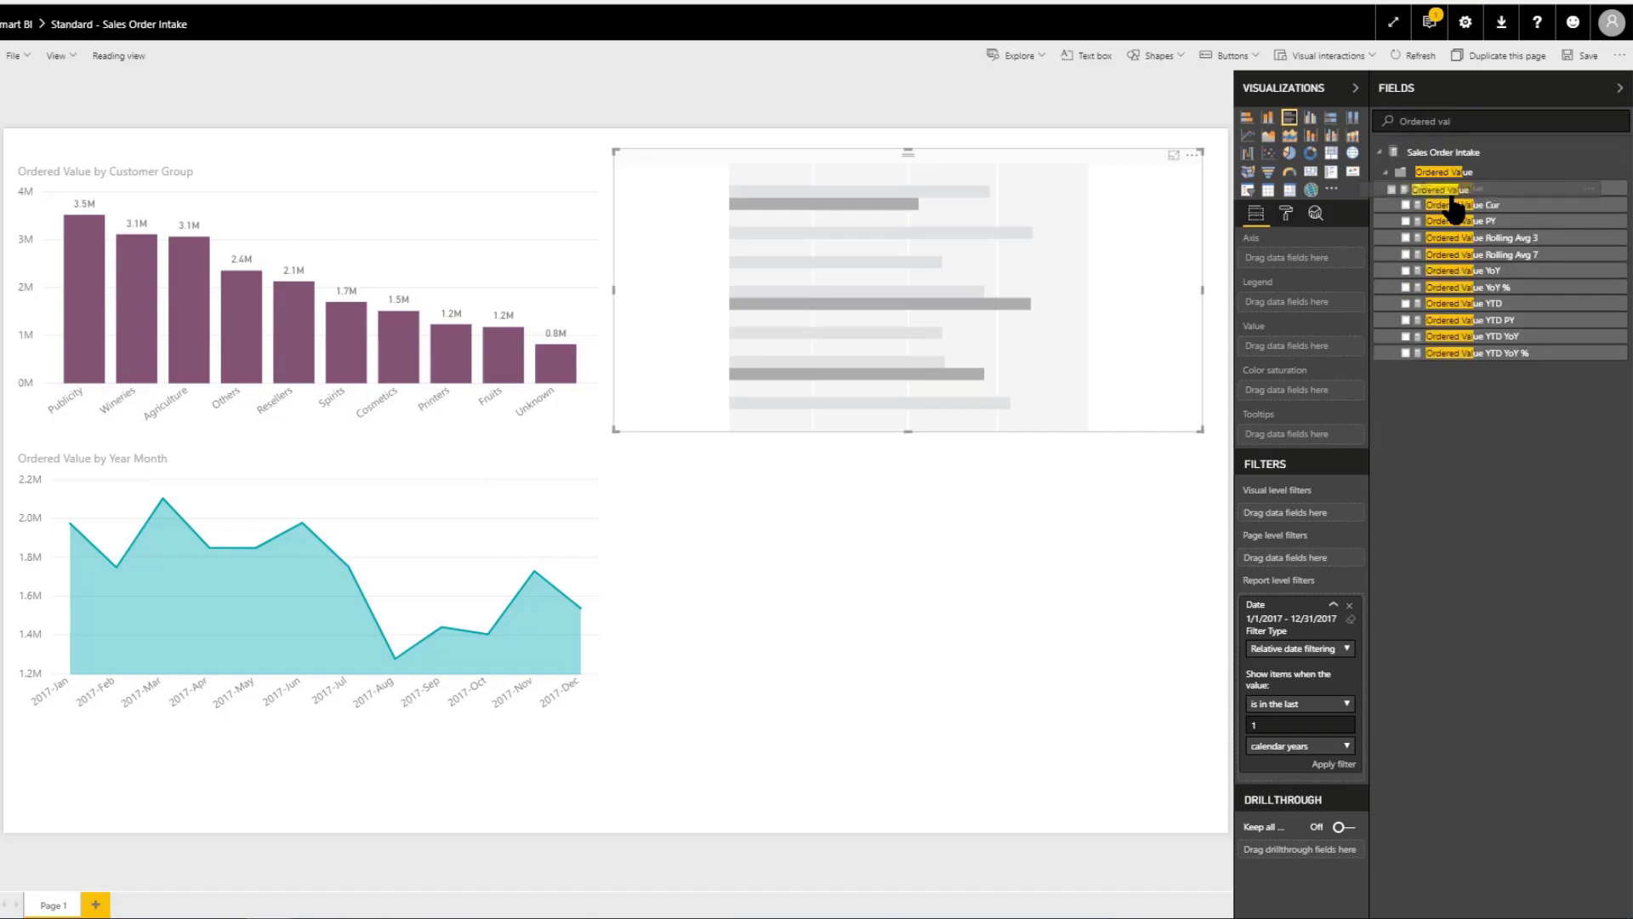
pyautogui.moveTo(1456, 191); pyautogui.dragTo(1323, 352)
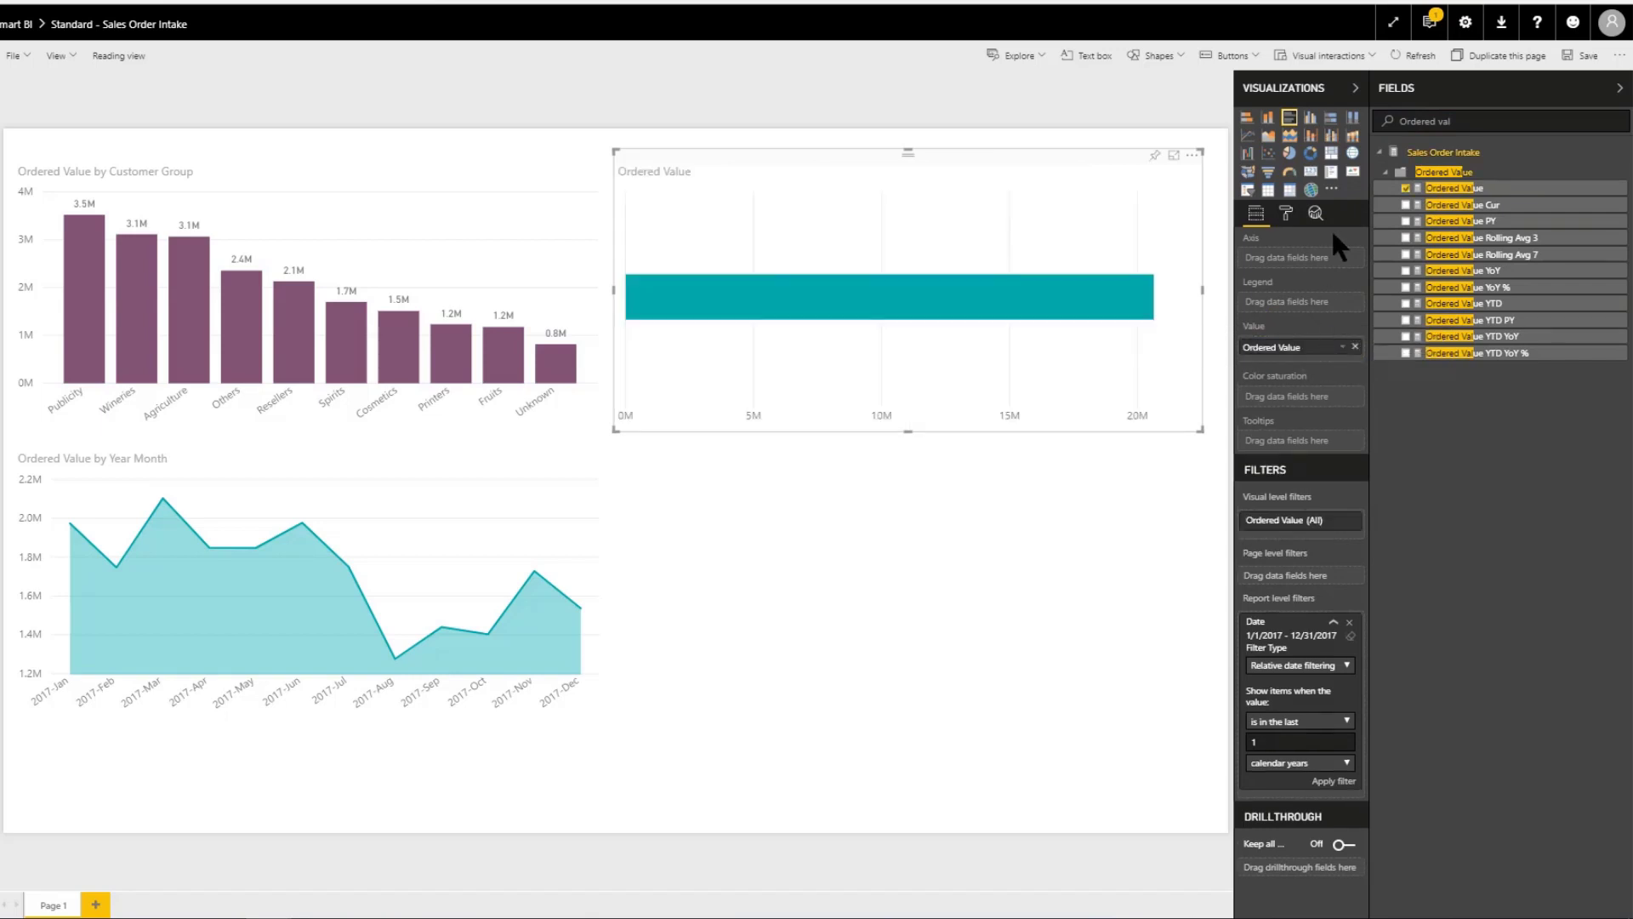
pyautogui.moveTo(1470, 123); pyautogui.dragTo(1375, 128)
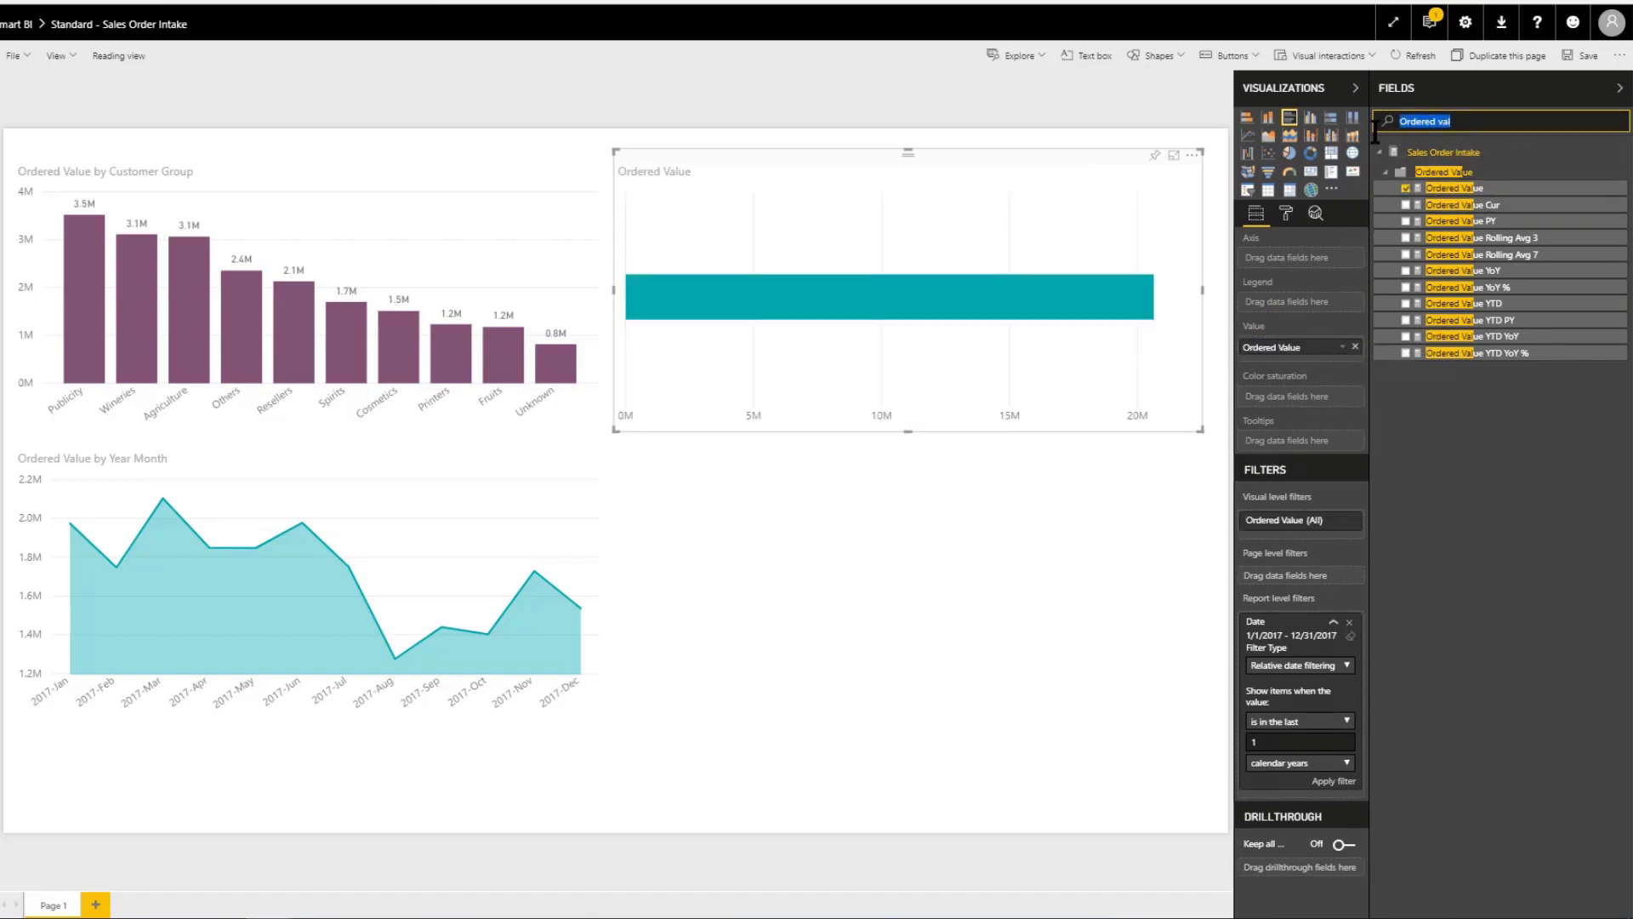
pyautogui.write('customer')
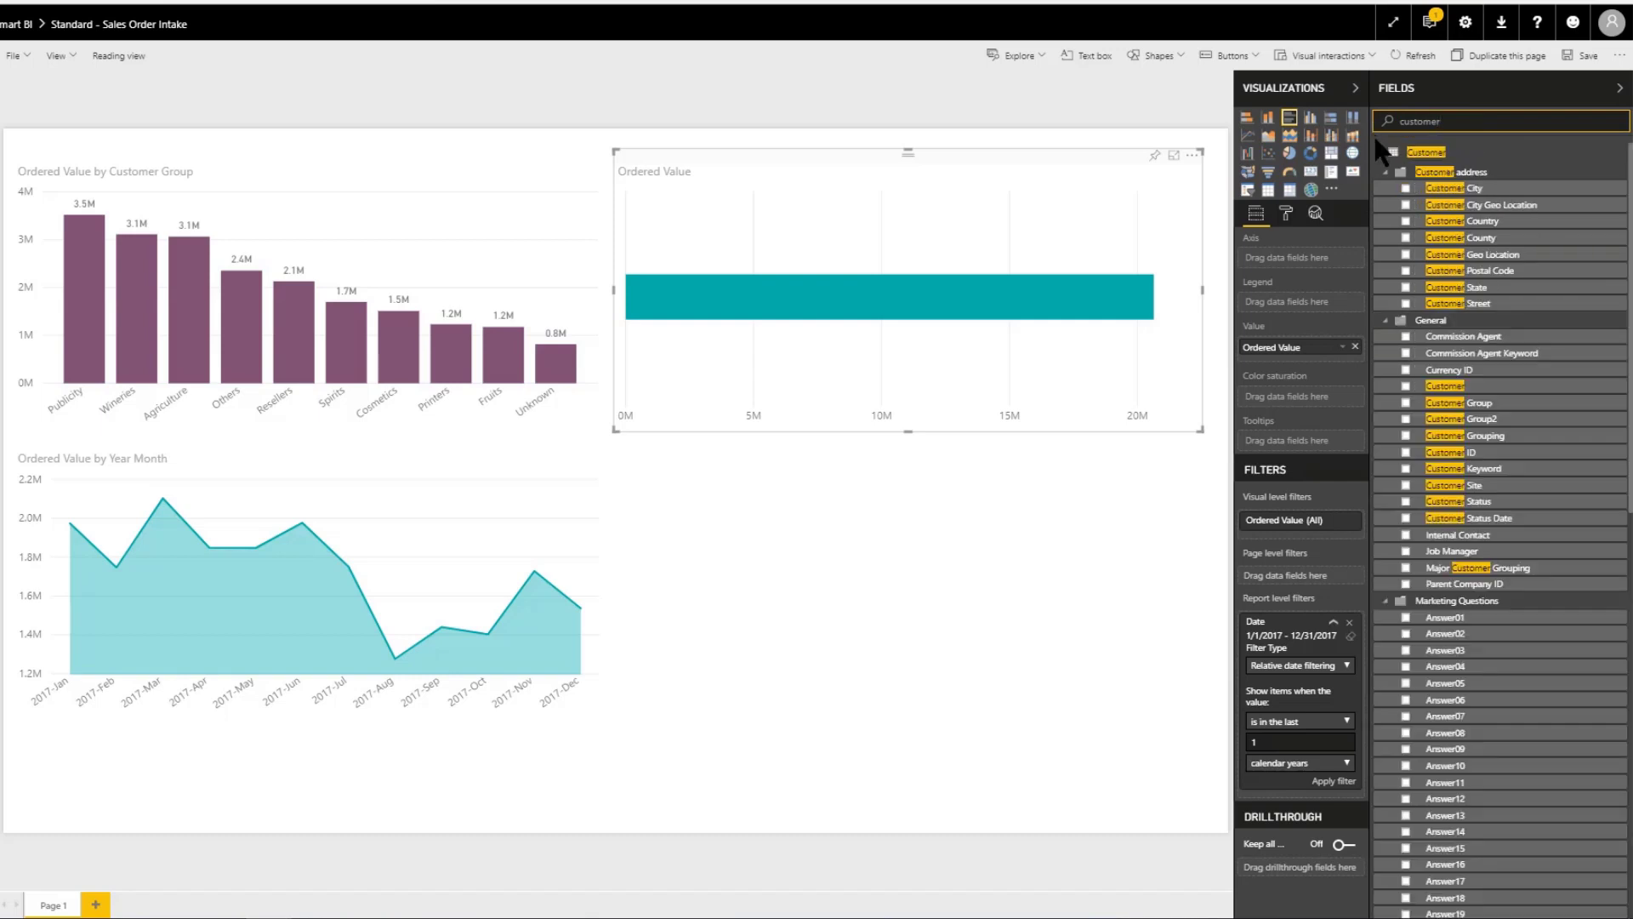
pyautogui.moveTo(1471, 387); pyautogui.dragTo(1315, 272)
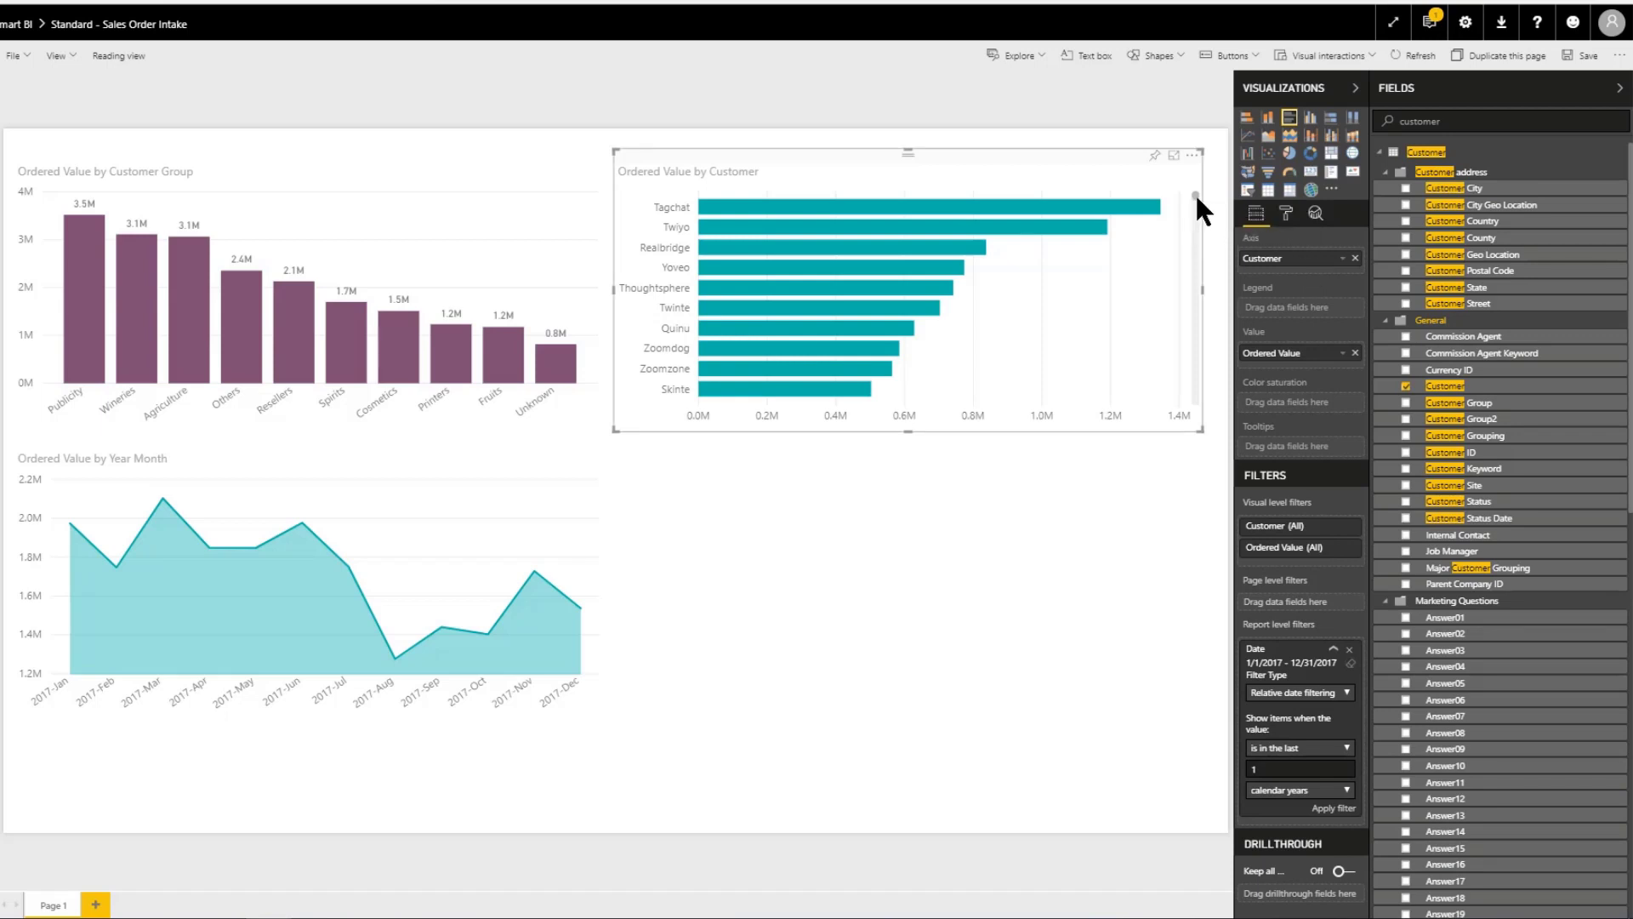
pyautogui.moveTo(1196, 193)
pyautogui.mouseDown()
pyautogui.moveTo(1182, 243)
pyautogui.moveTo(1184, 185)
pyautogui.mouseUp()
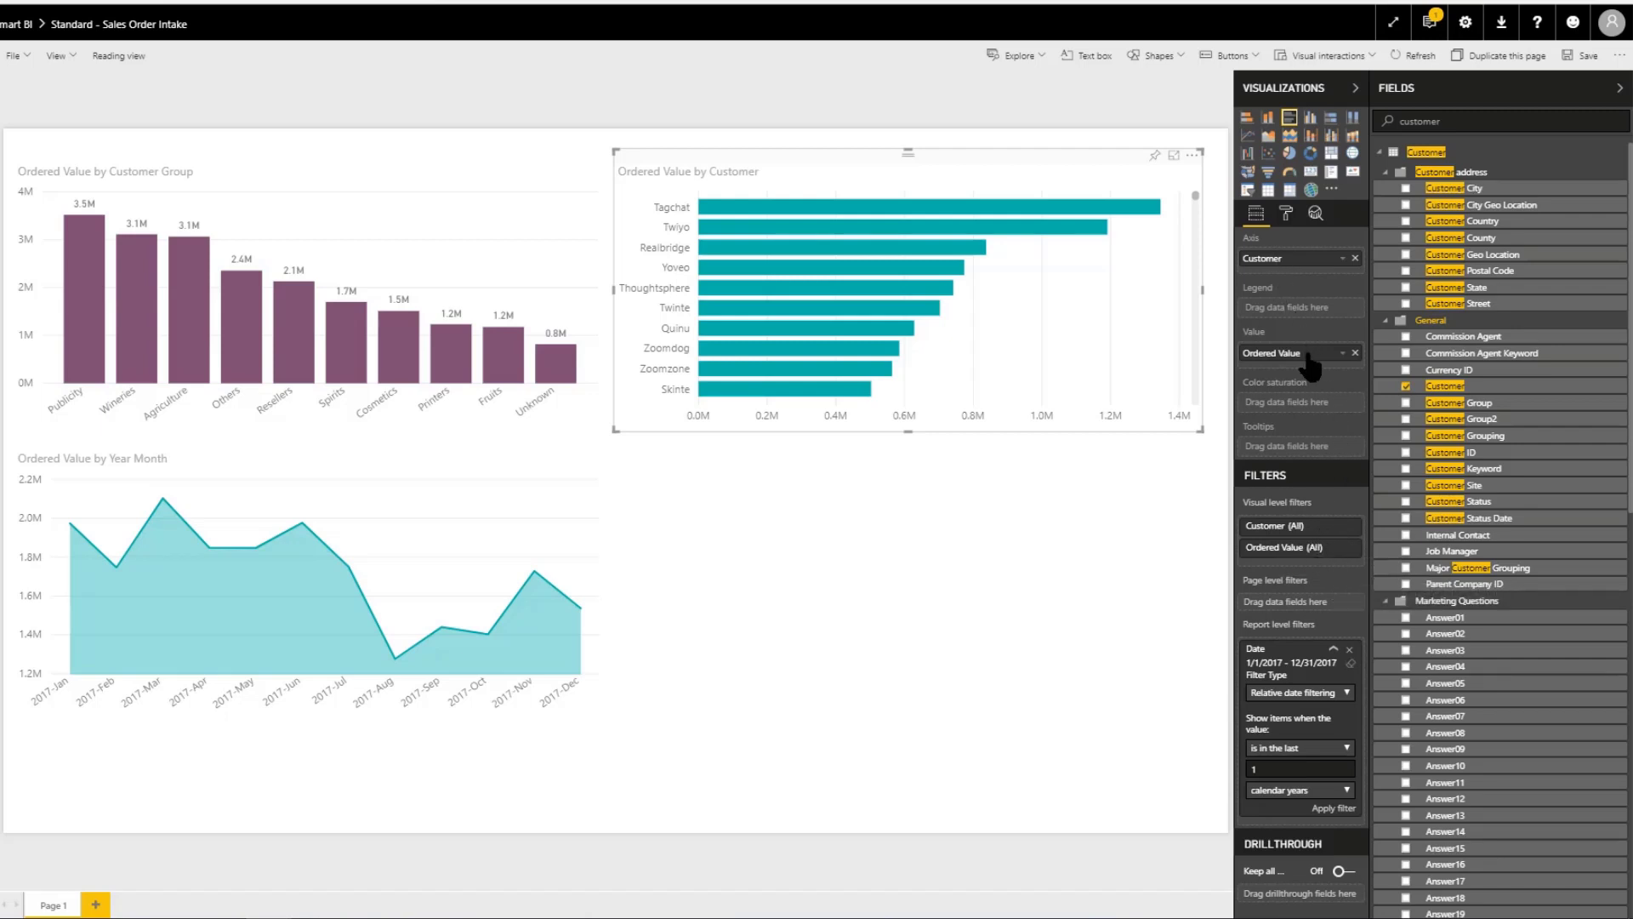
# Step: Set the chart's Customer filter to Top N, showing 10 customers ranked by Ordered Value
pyautogui.click(1348, 526)
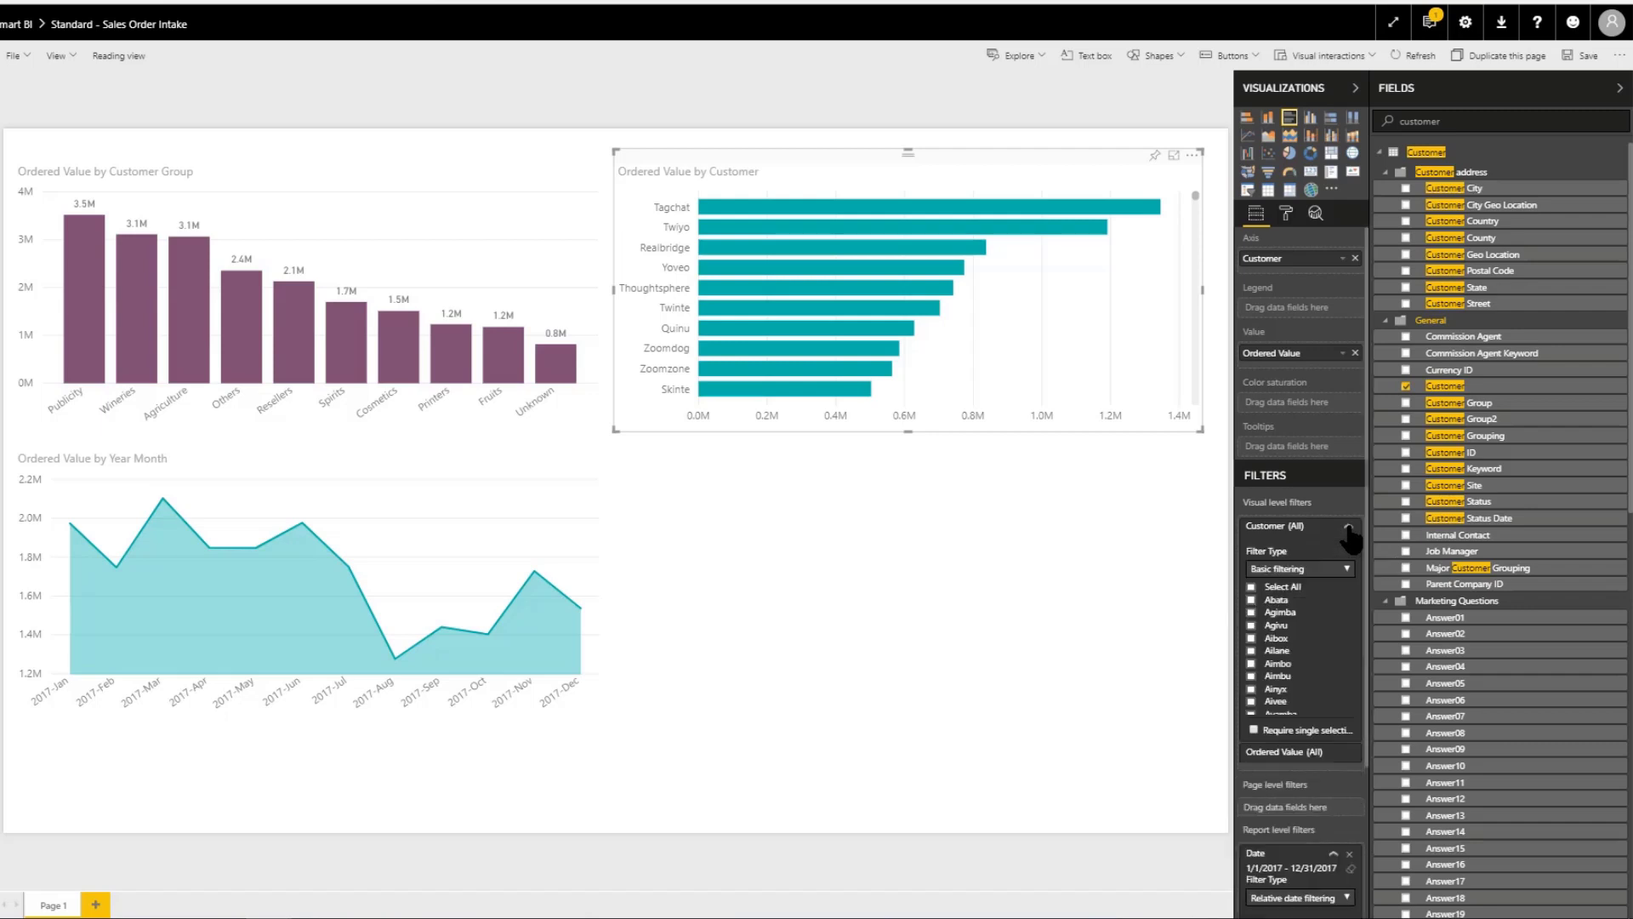
pyautogui.click(1310, 569)
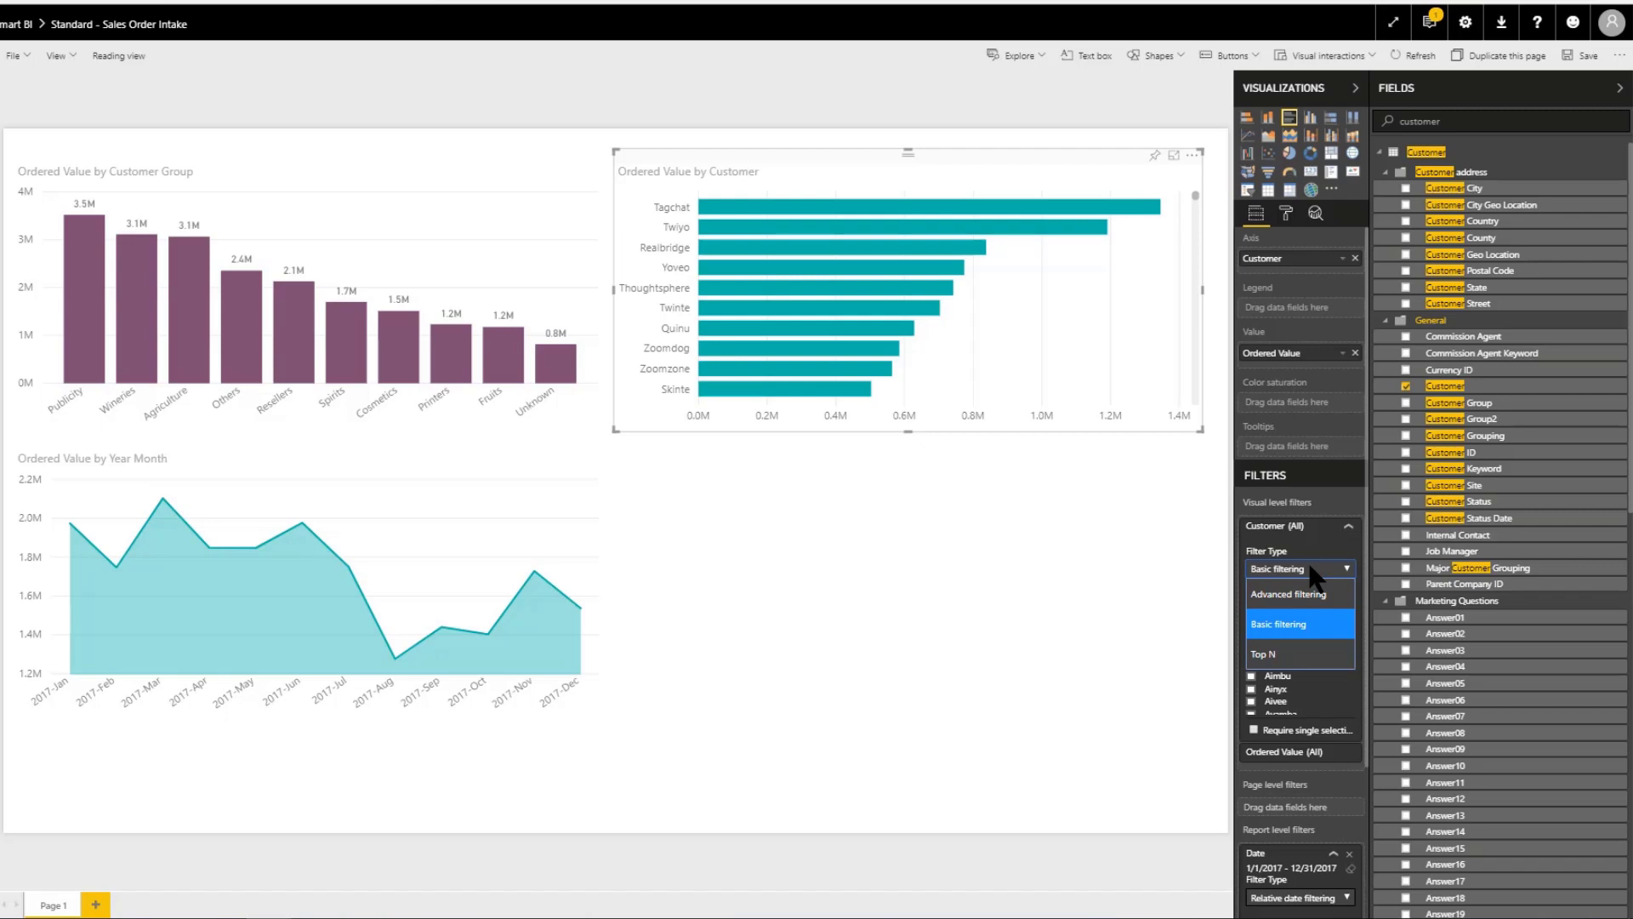
pyautogui.click(1298, 646)
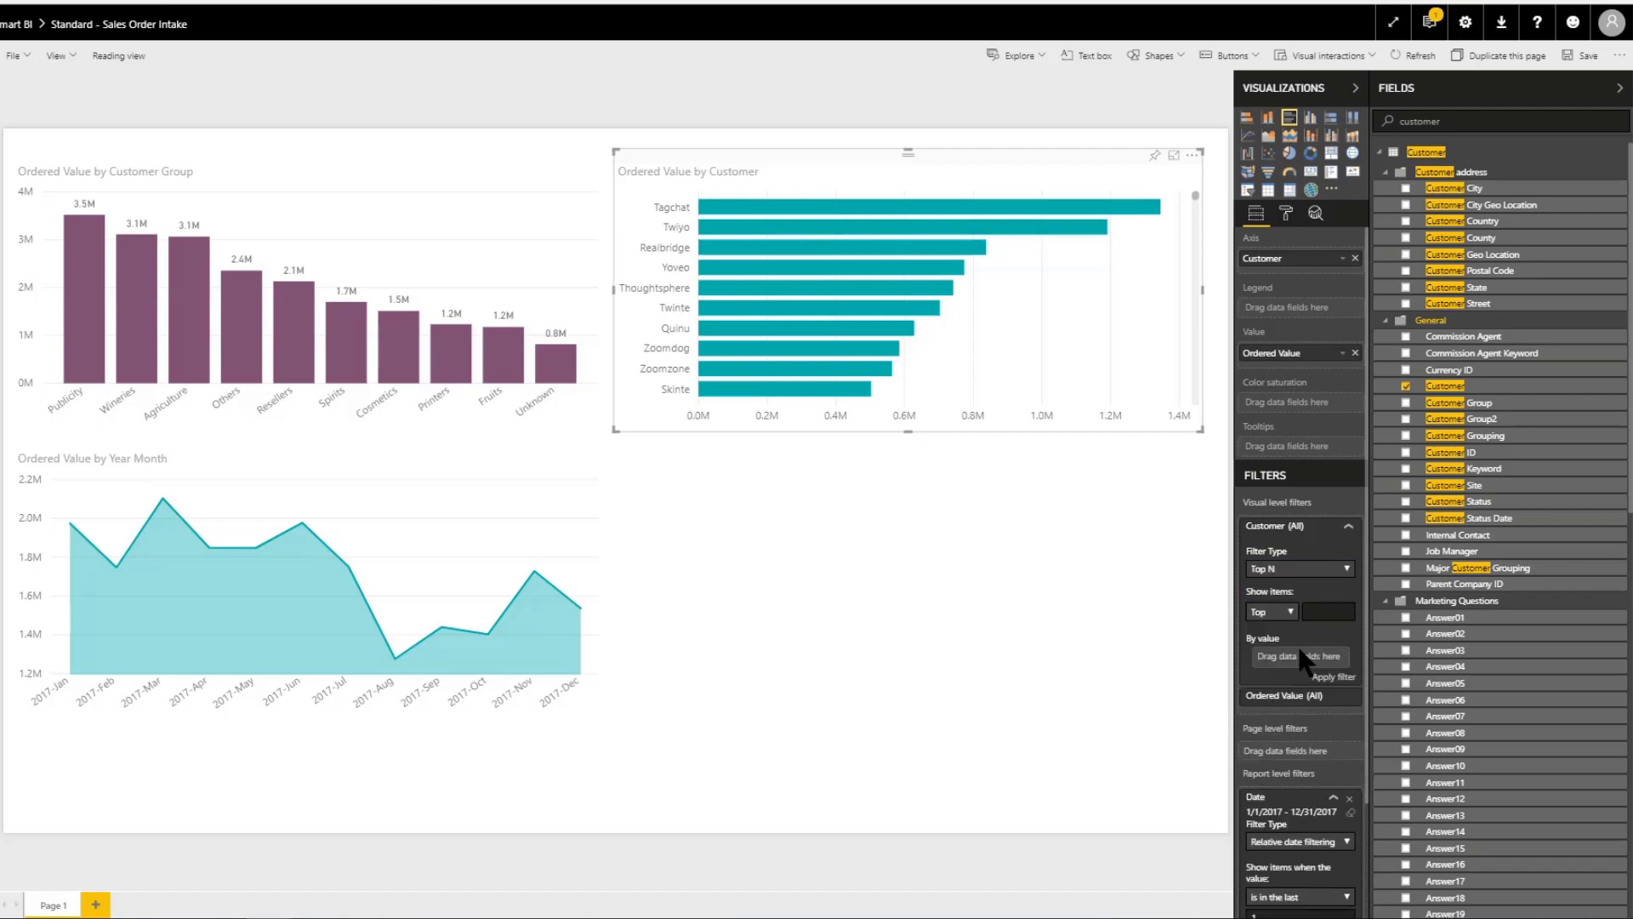
pyautogui.click(1333, 611)
pyautogui.write('10')
pyautogui.doubleClick(1443, 119)
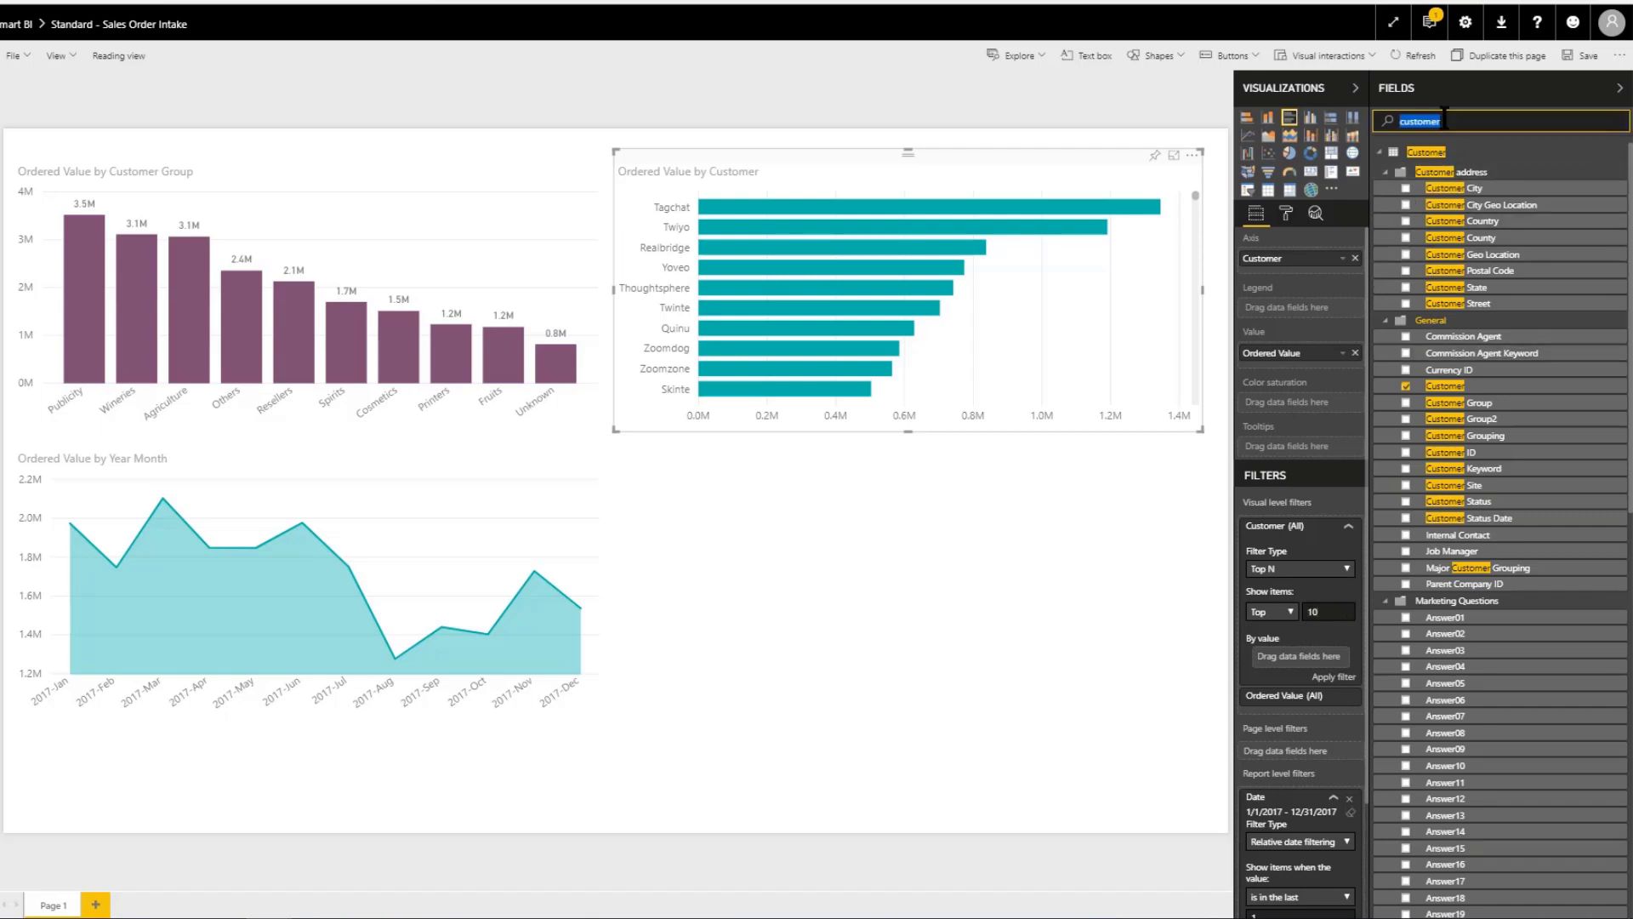
pyautogui.write('ordered va')
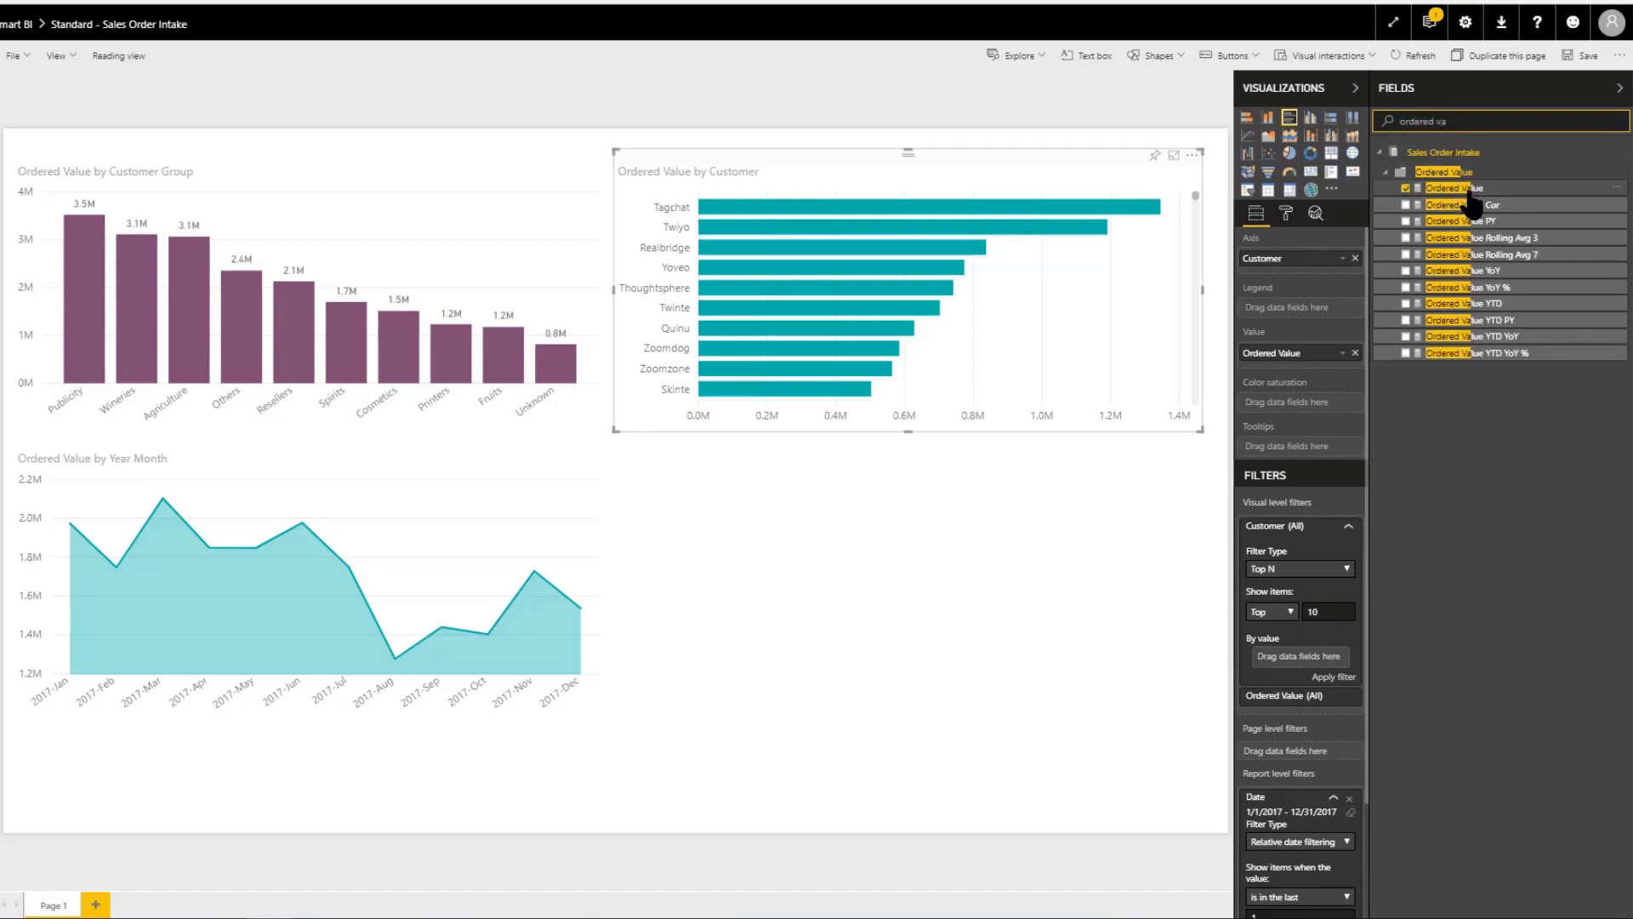
pyautogui.moveTo(1474, 196); pyautogui.dragTo(1285, 674)
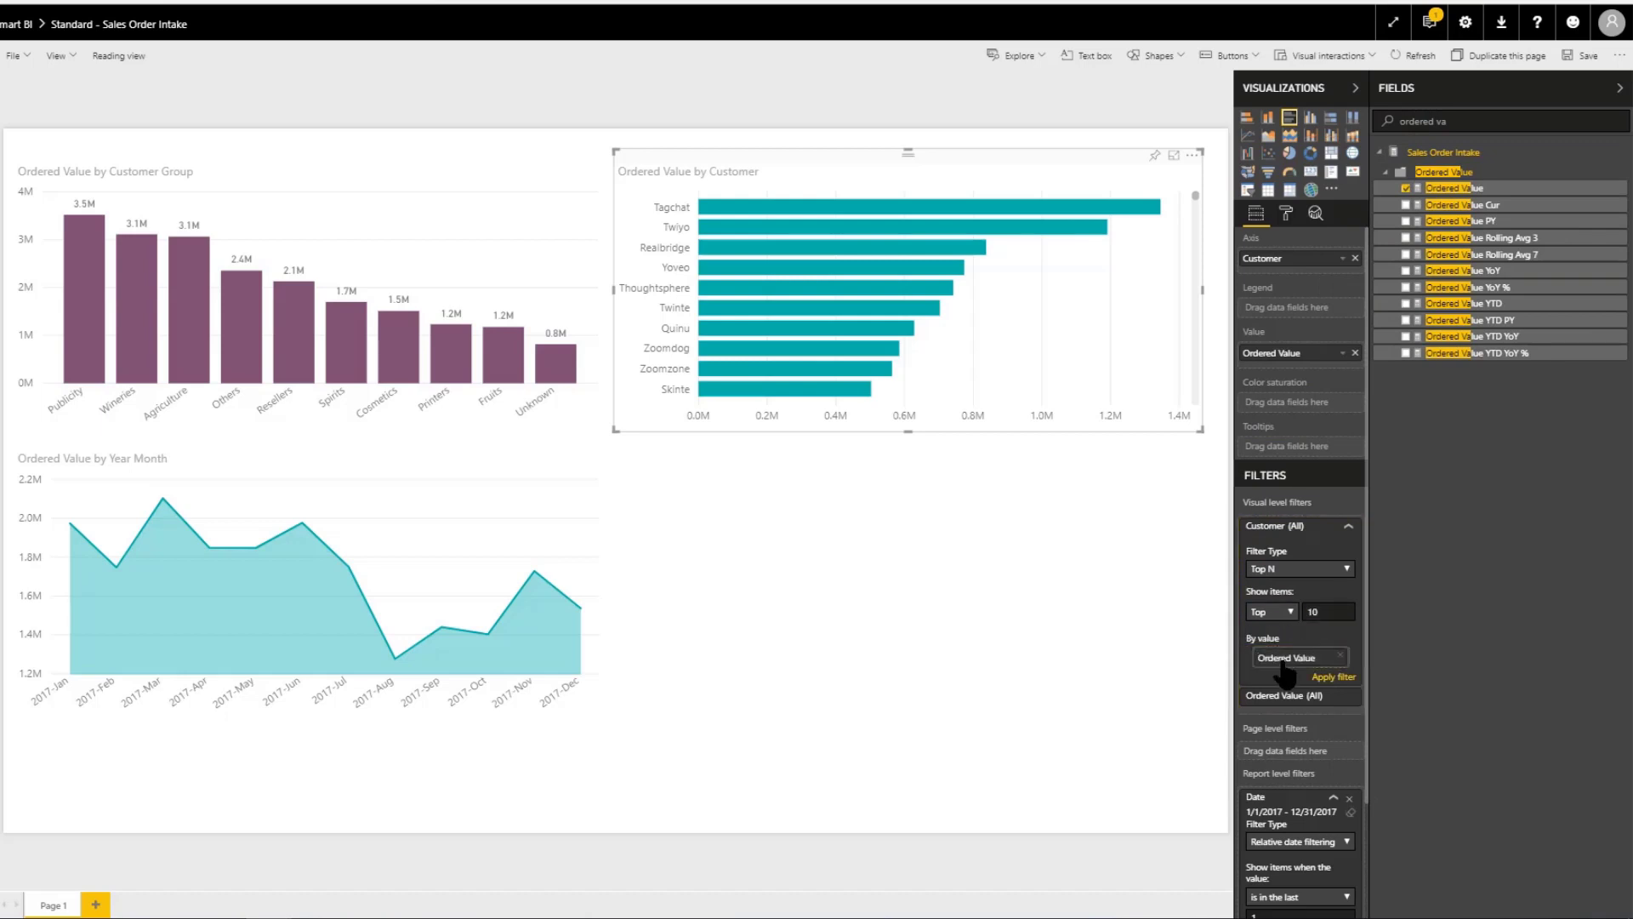
pyautogui.click(1331, 678)
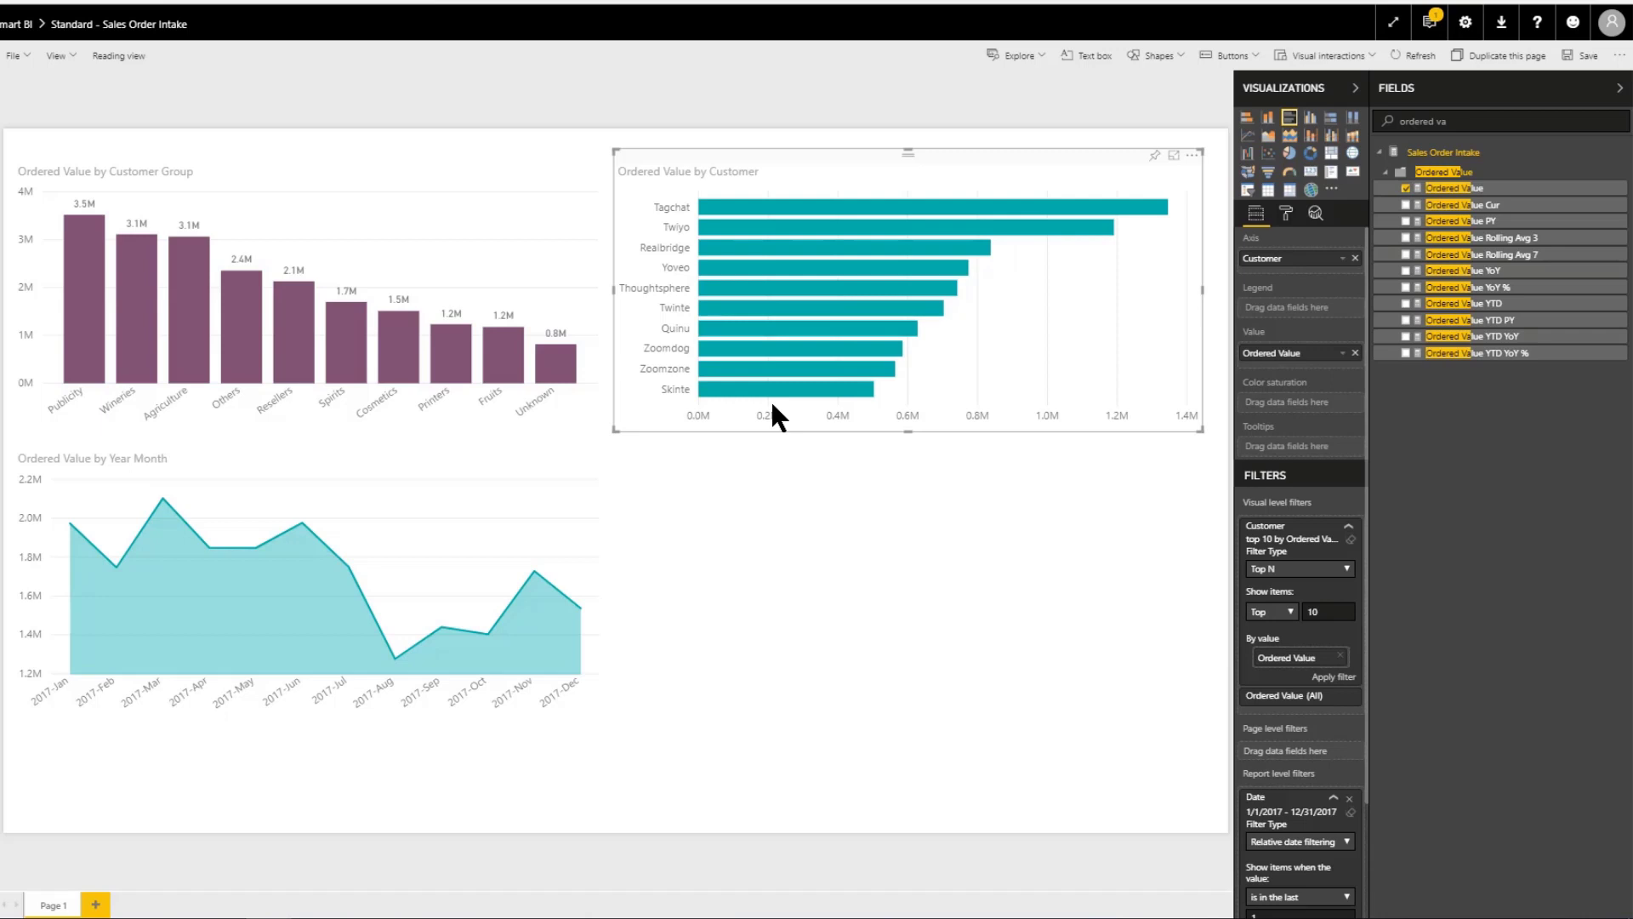
# Step: Add Sales Order Intake Type as a report-level filter with only Sales order checked
pyautogui.tripleClick(1412, 121)
pyautogui.write('type')
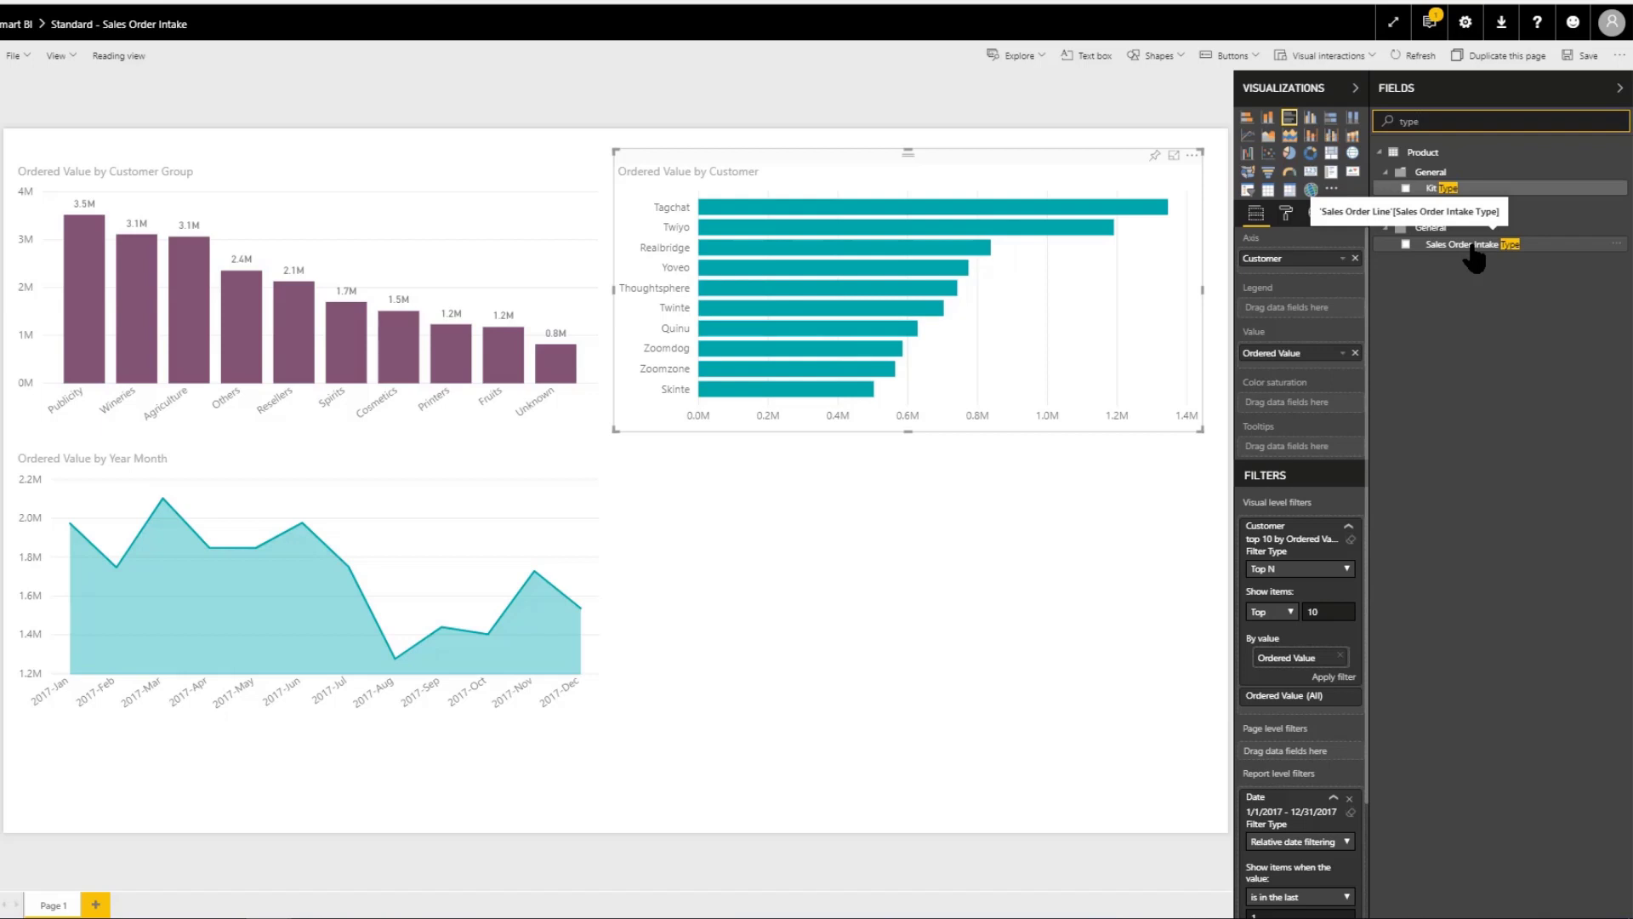
pyautogui.moveTo(1474, 256); pyautogui.dragTo(1289, 804)
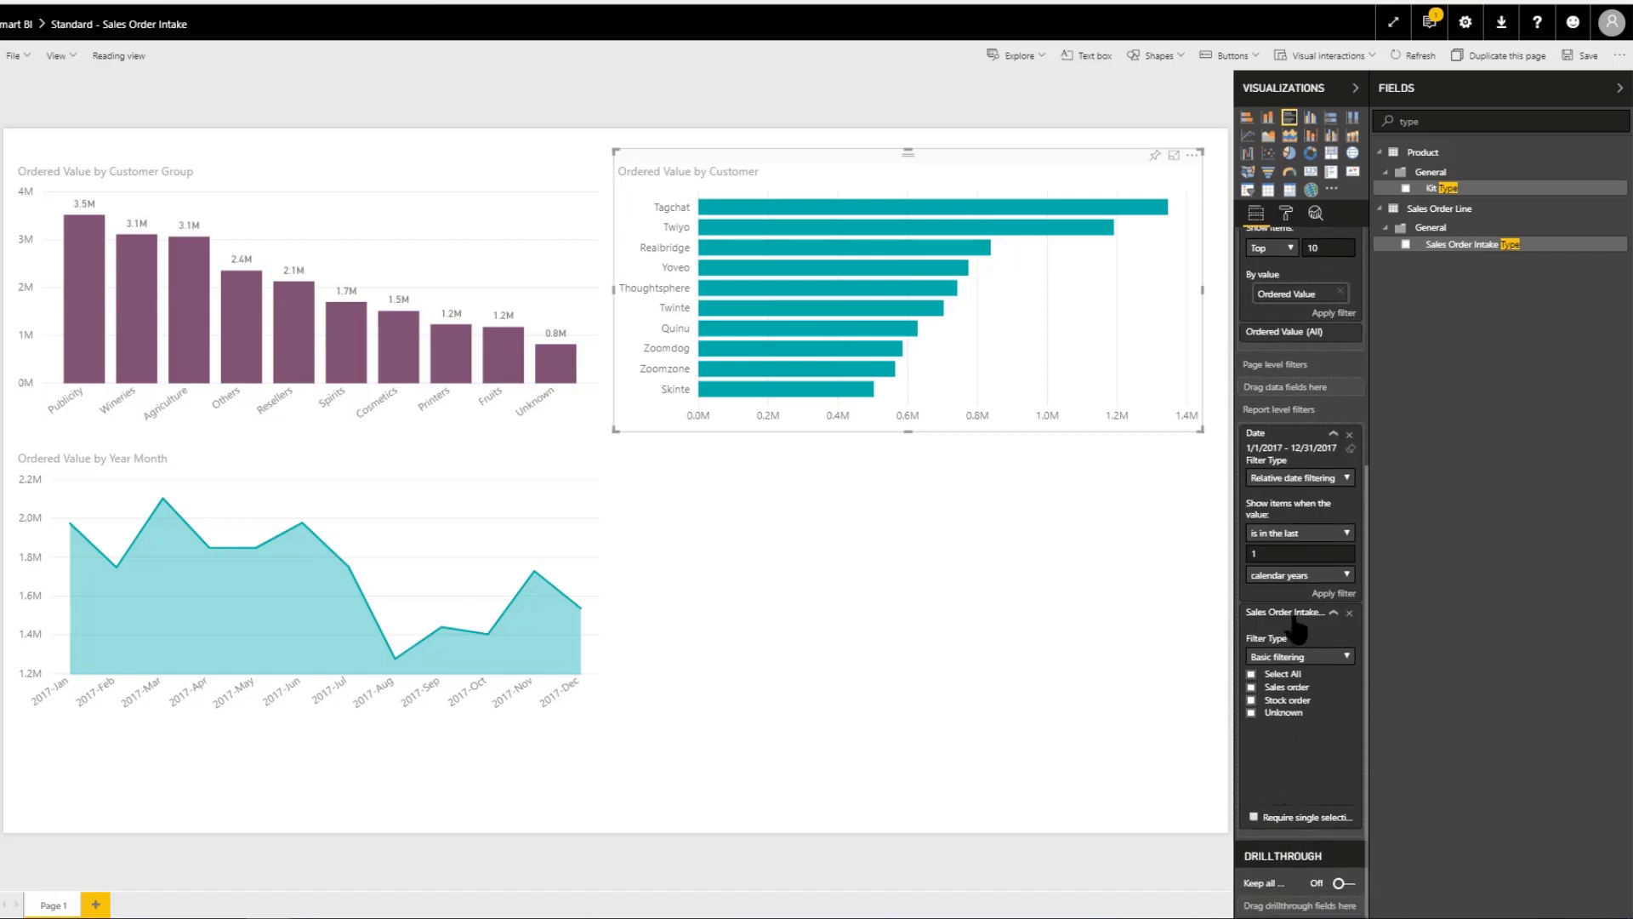
pyautogui.click(1250, 688)
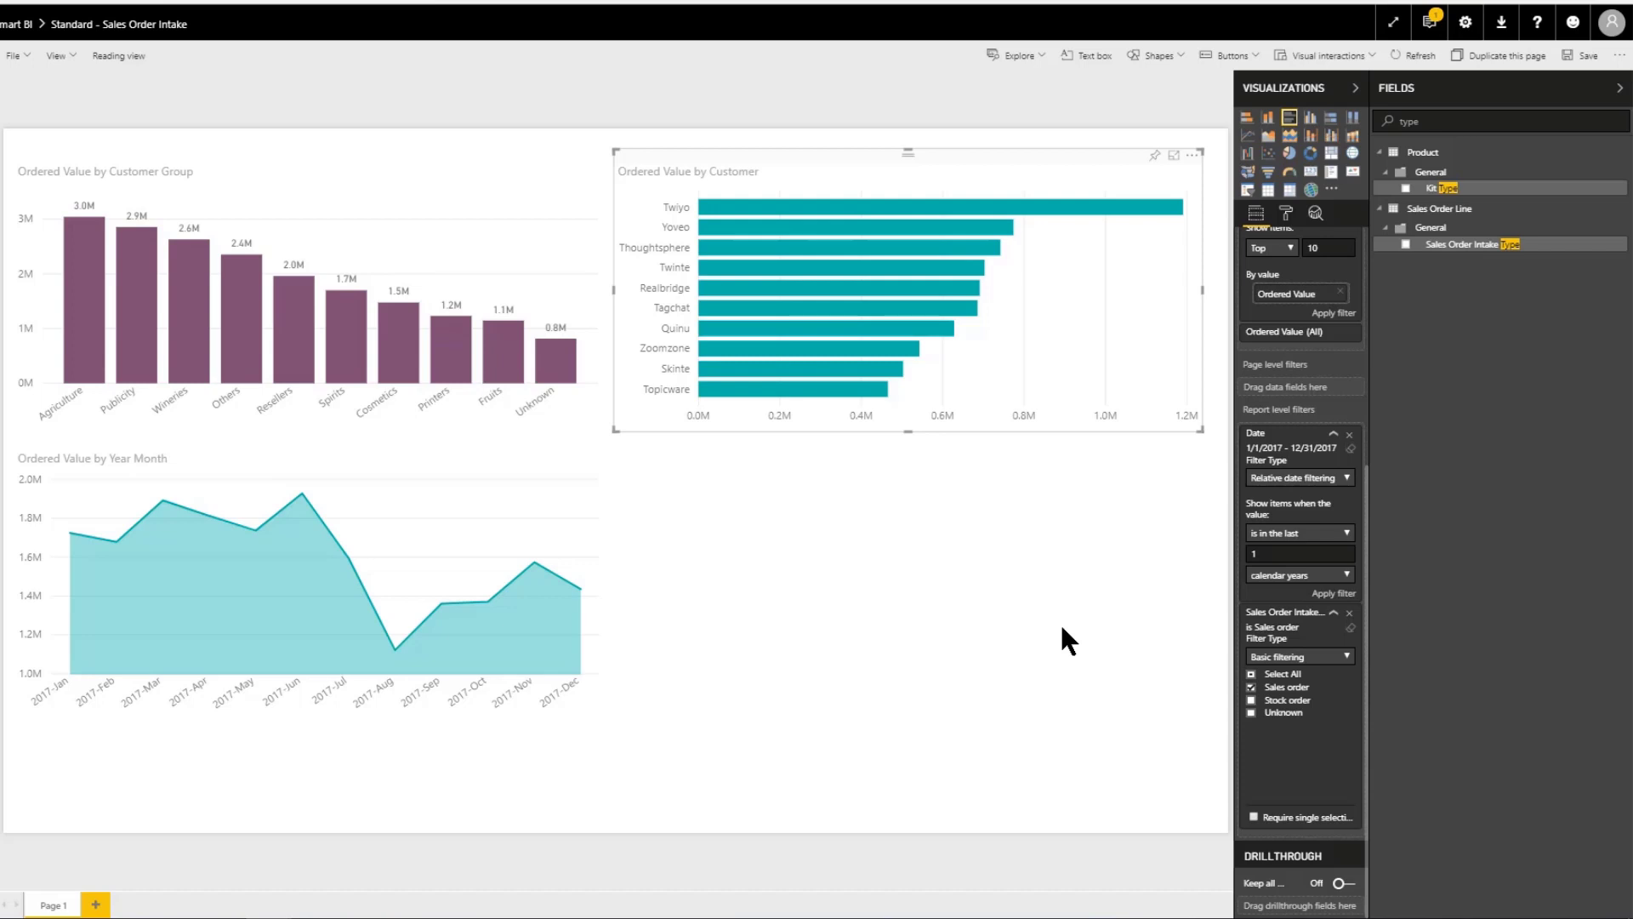
pyautogui.click(1062, 627)
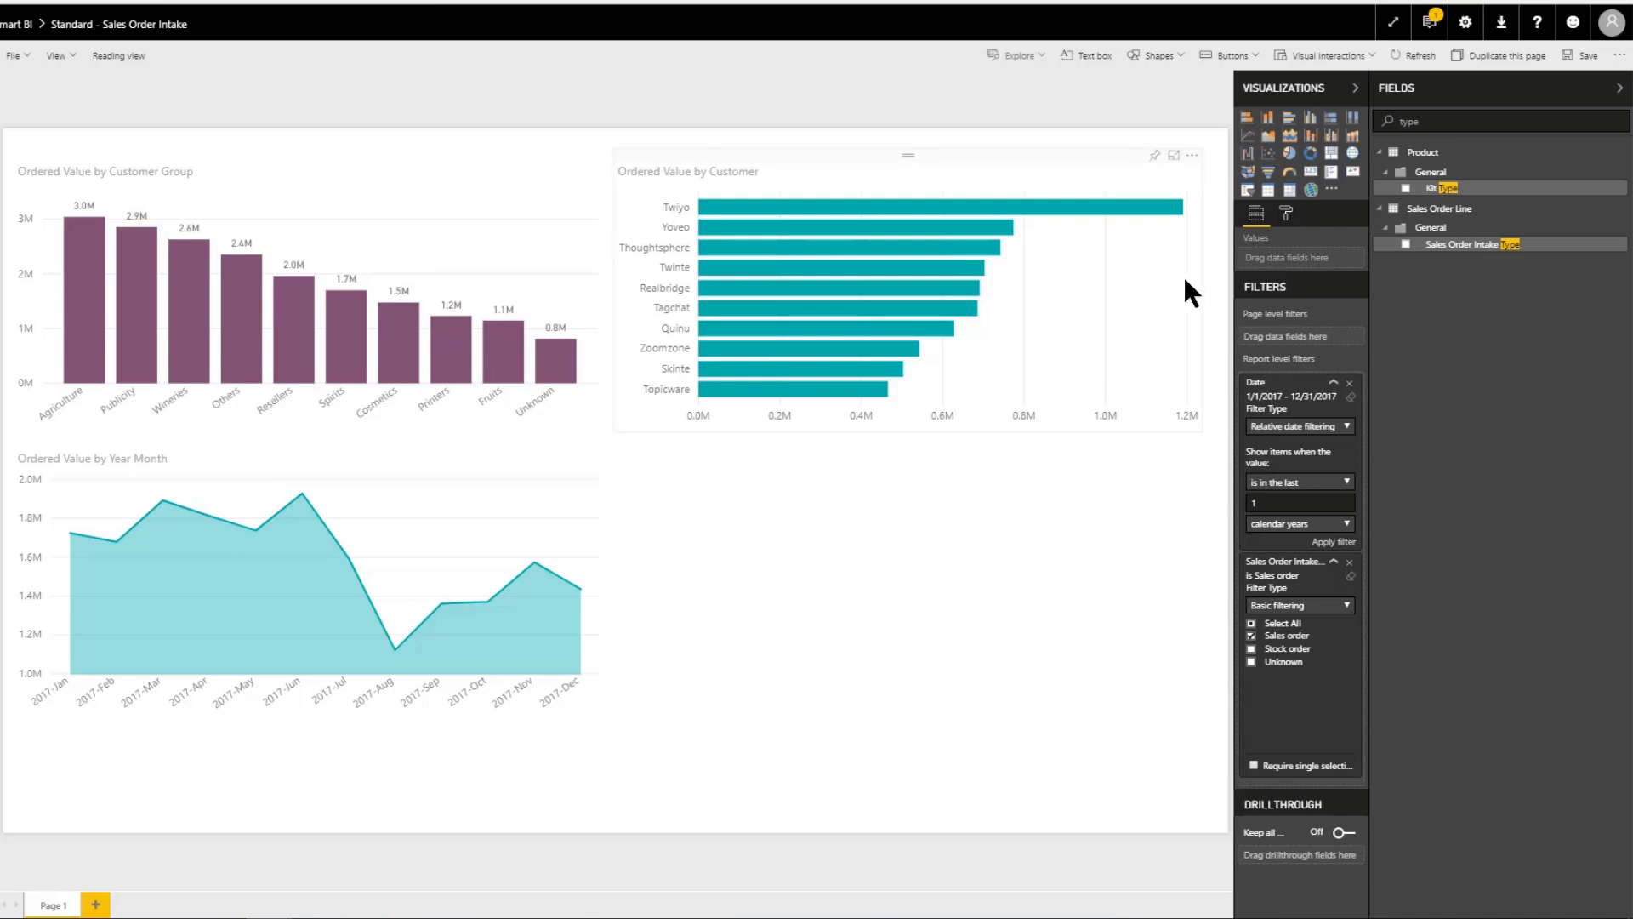
# Step: Create a slicer and put the Invoice Status field into it
pyautogui.click(1248, 192)
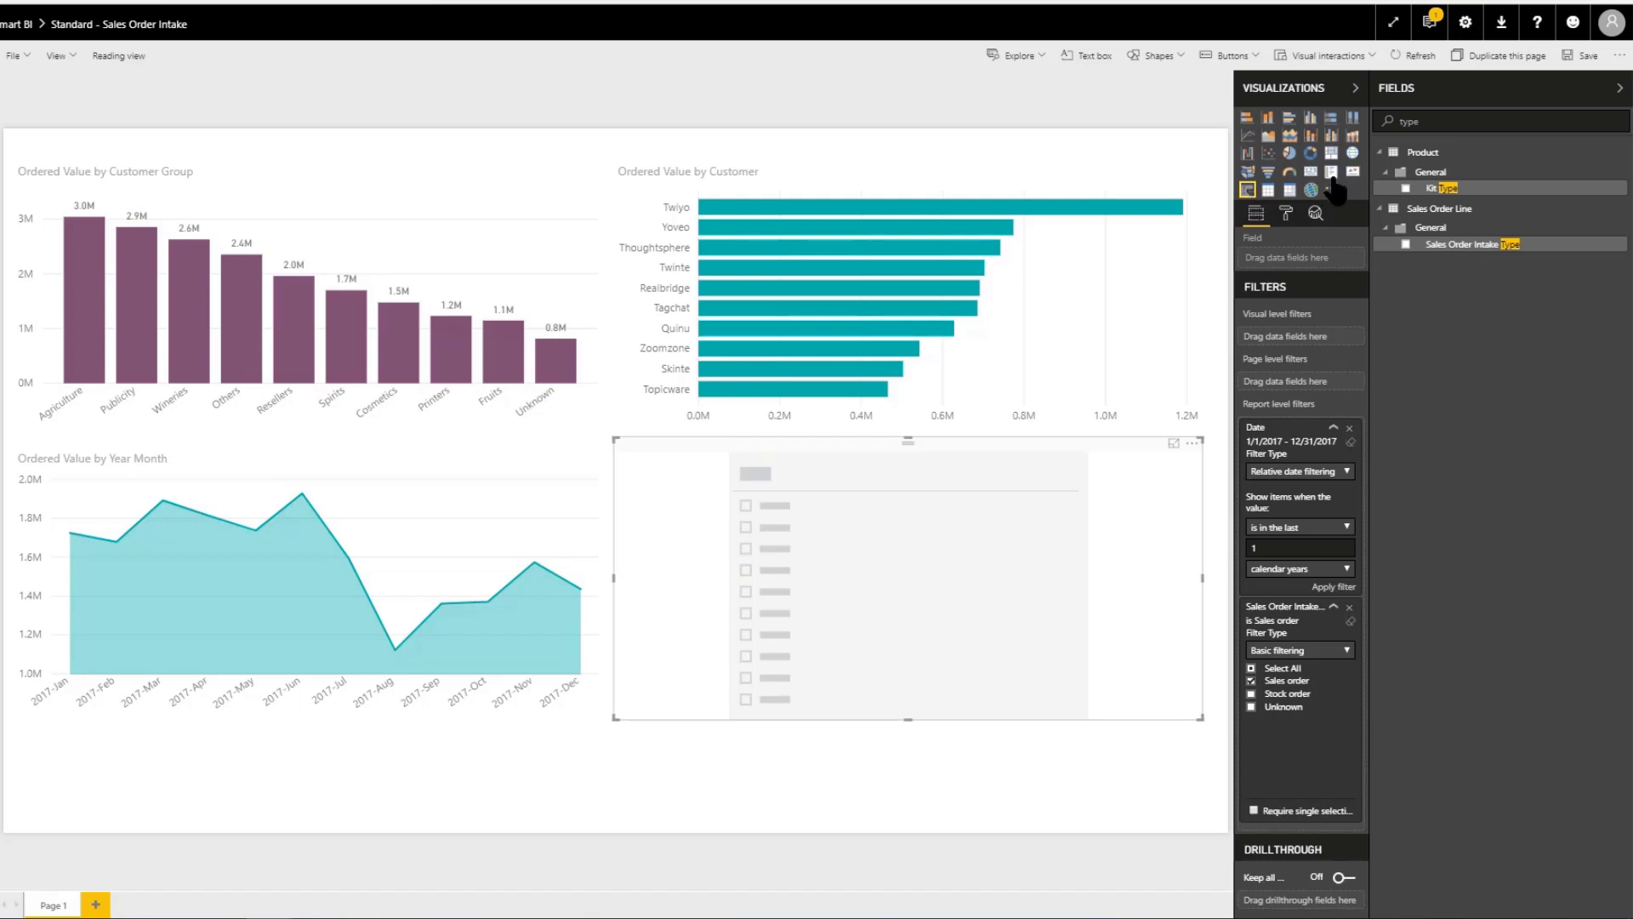
pyautogui.doubleClick(1427, 119)
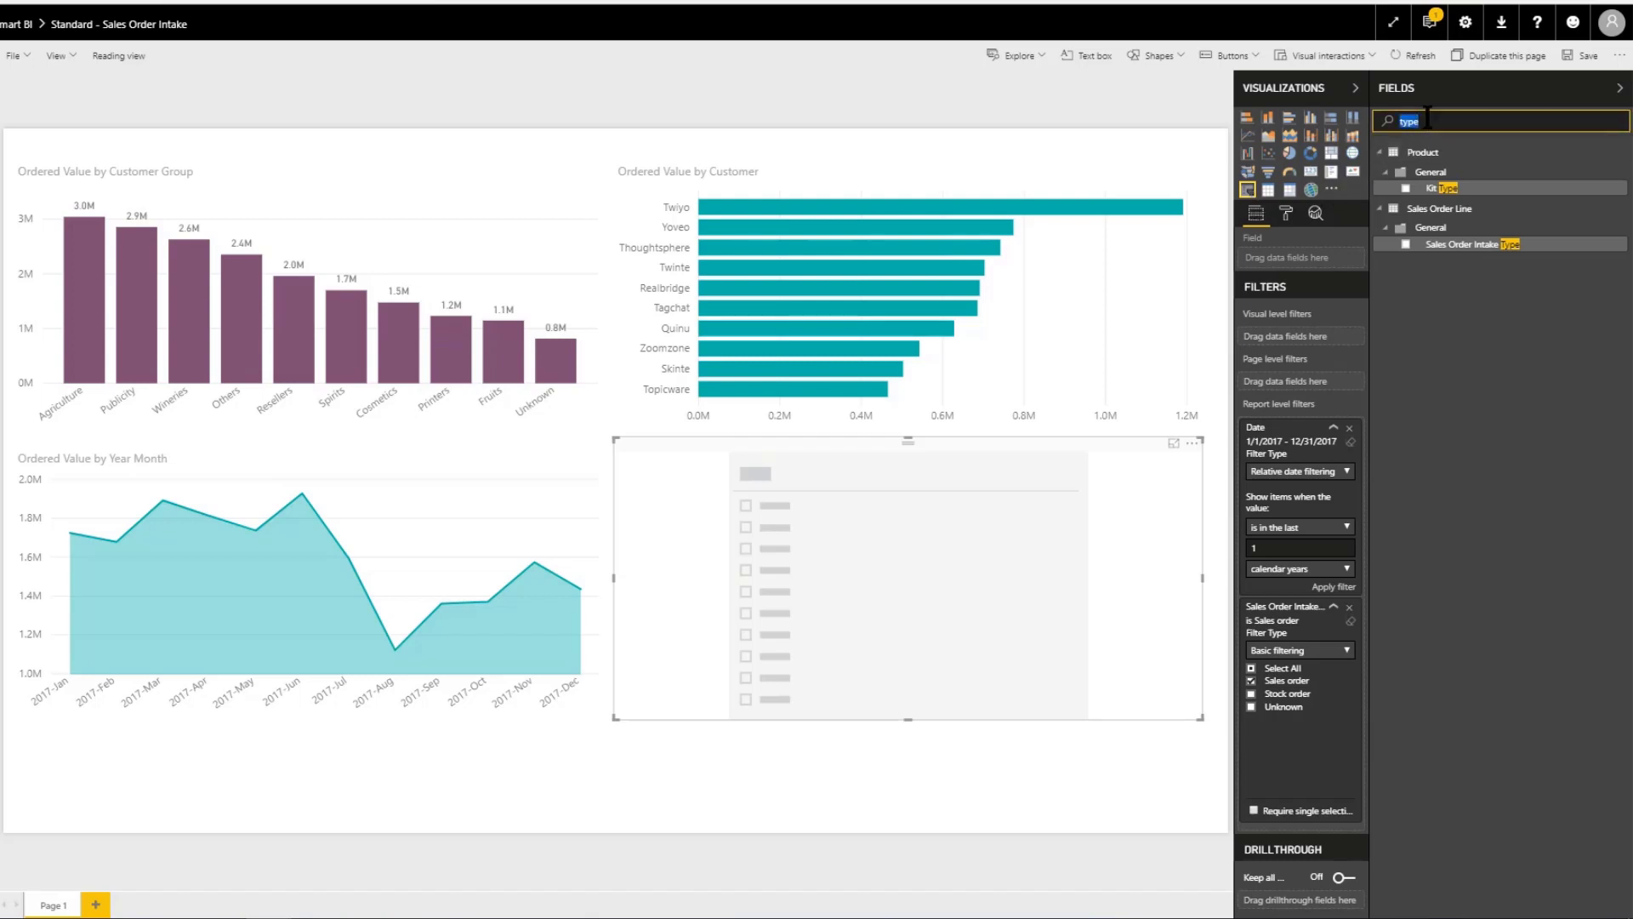
pyautogui.write('invo')
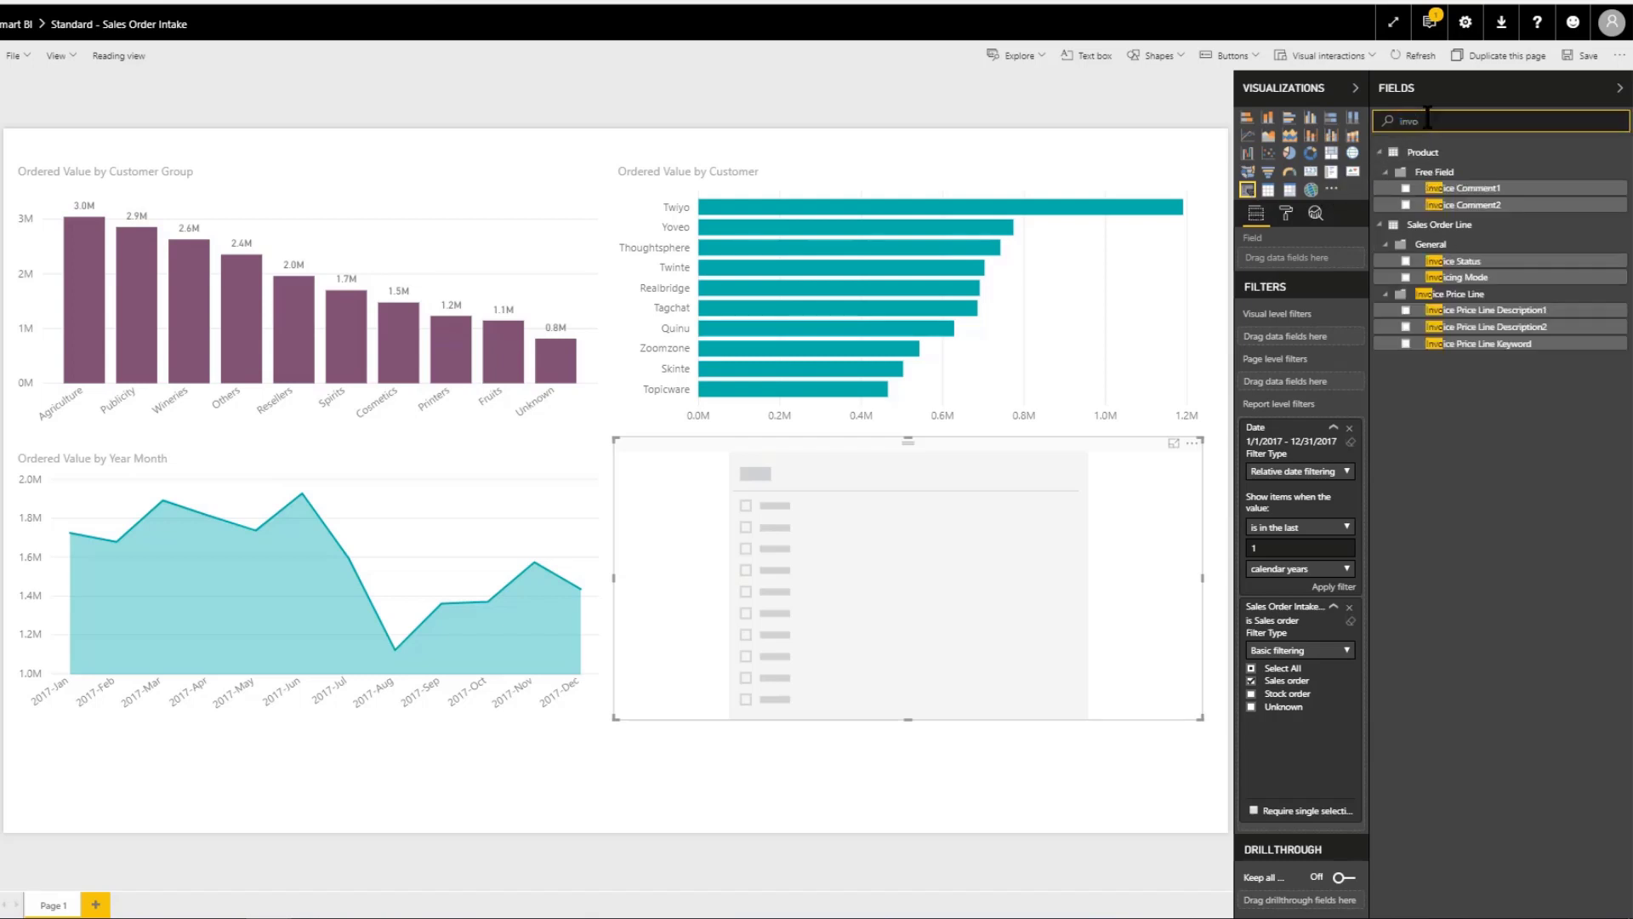
pyautogui.moveTo(1459, 262); pyautogui.dragTo(885, 628)
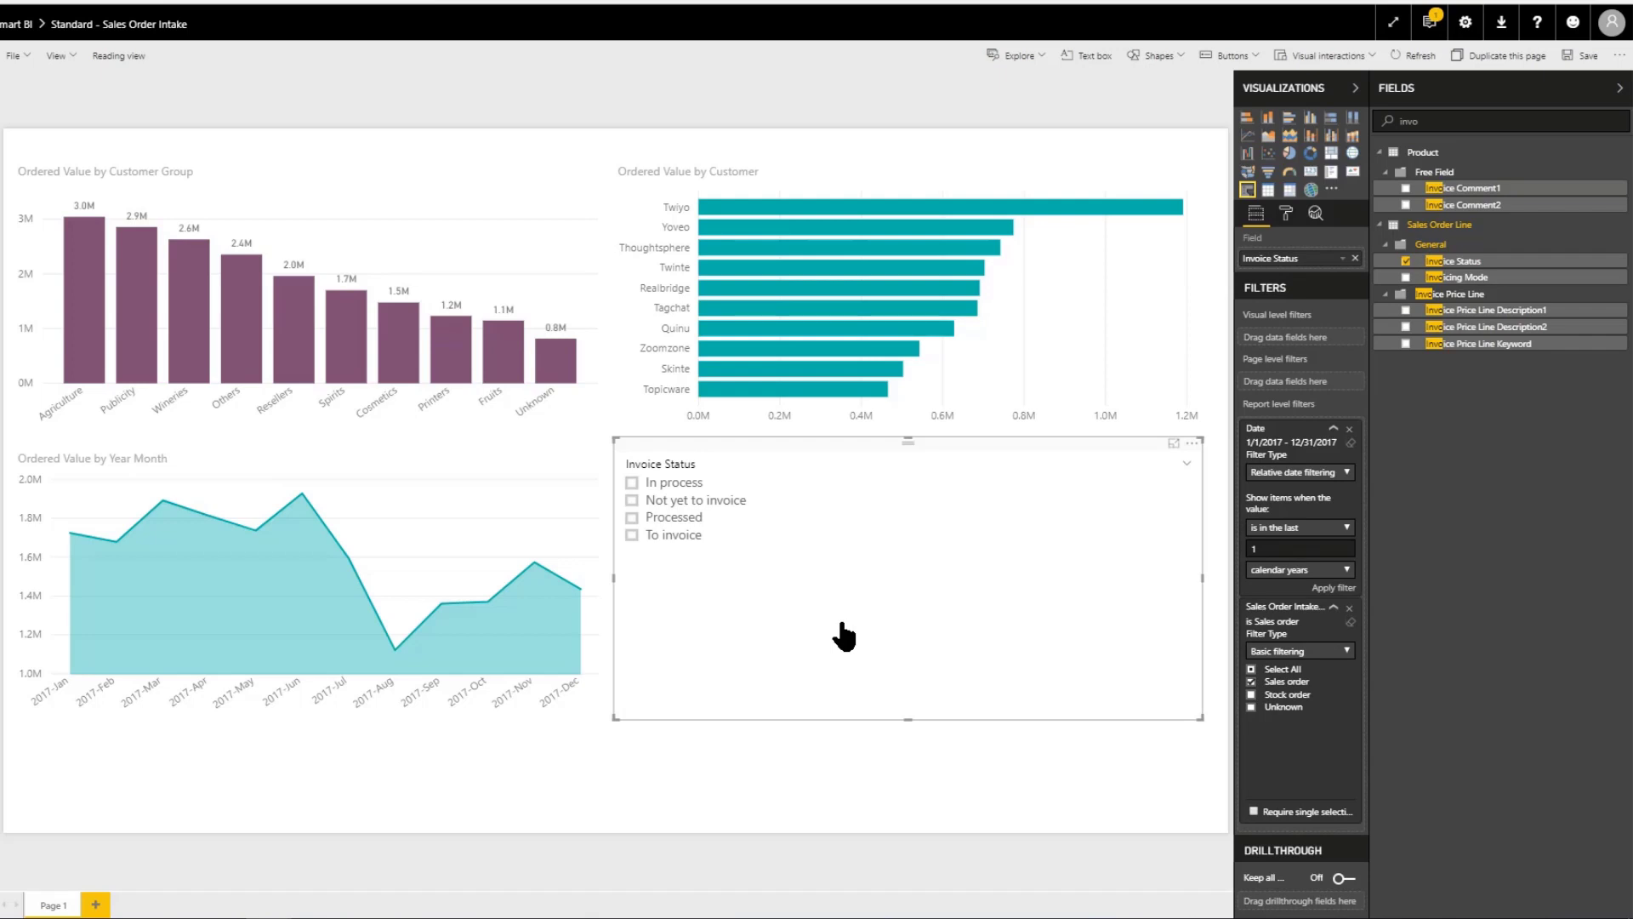
pyautogui.click(631, 535)
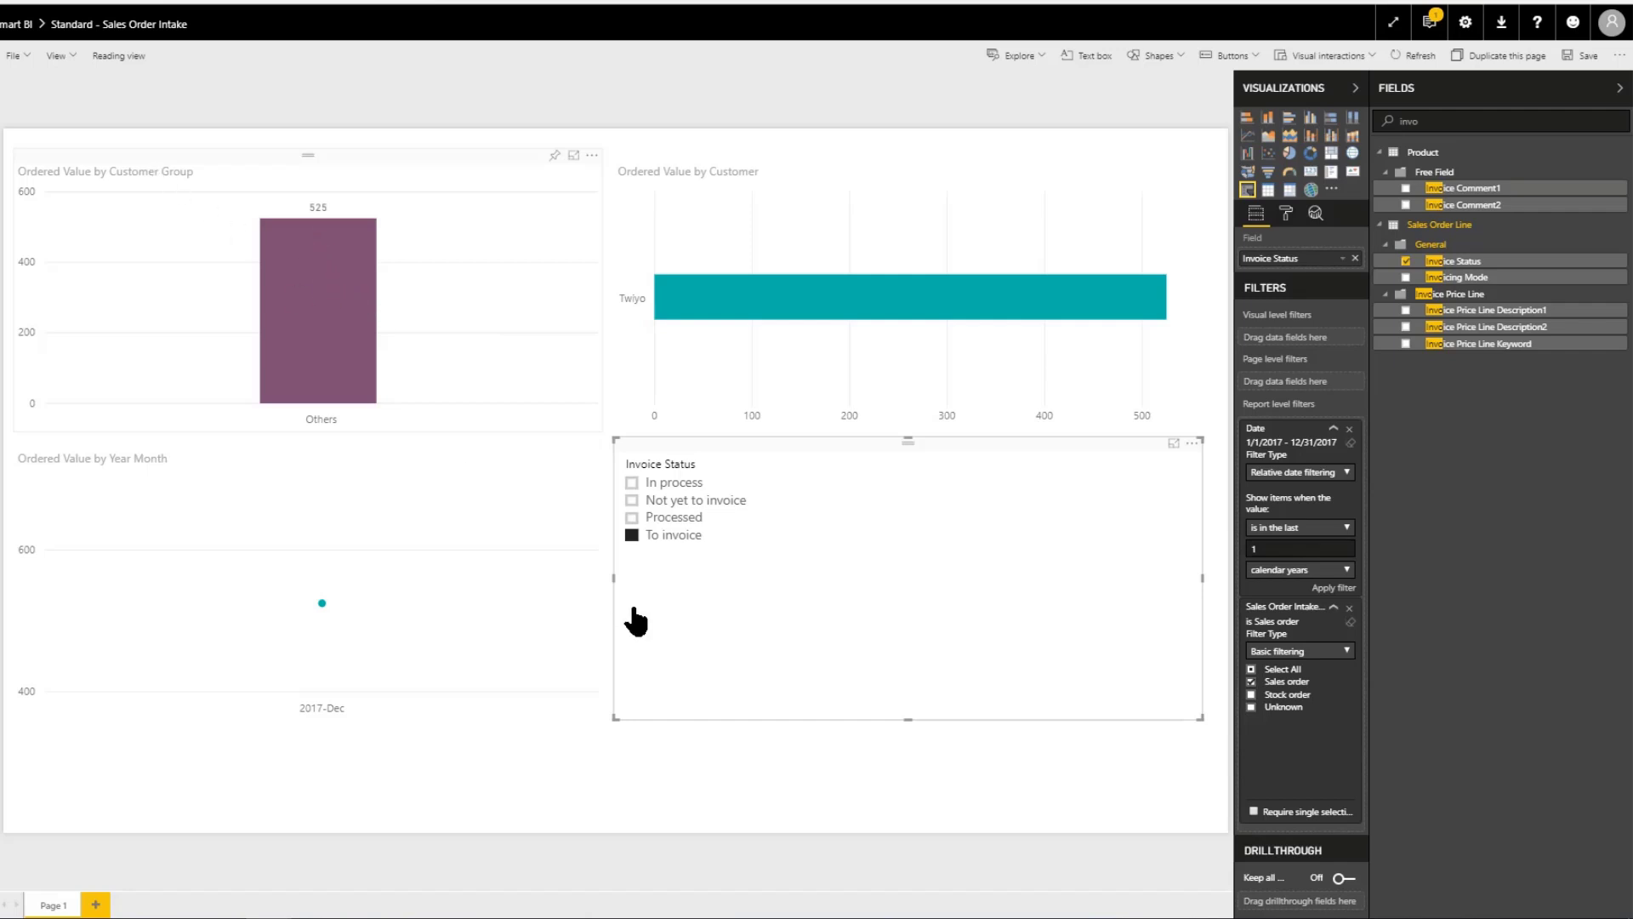
pyautogui.click(631, 535)
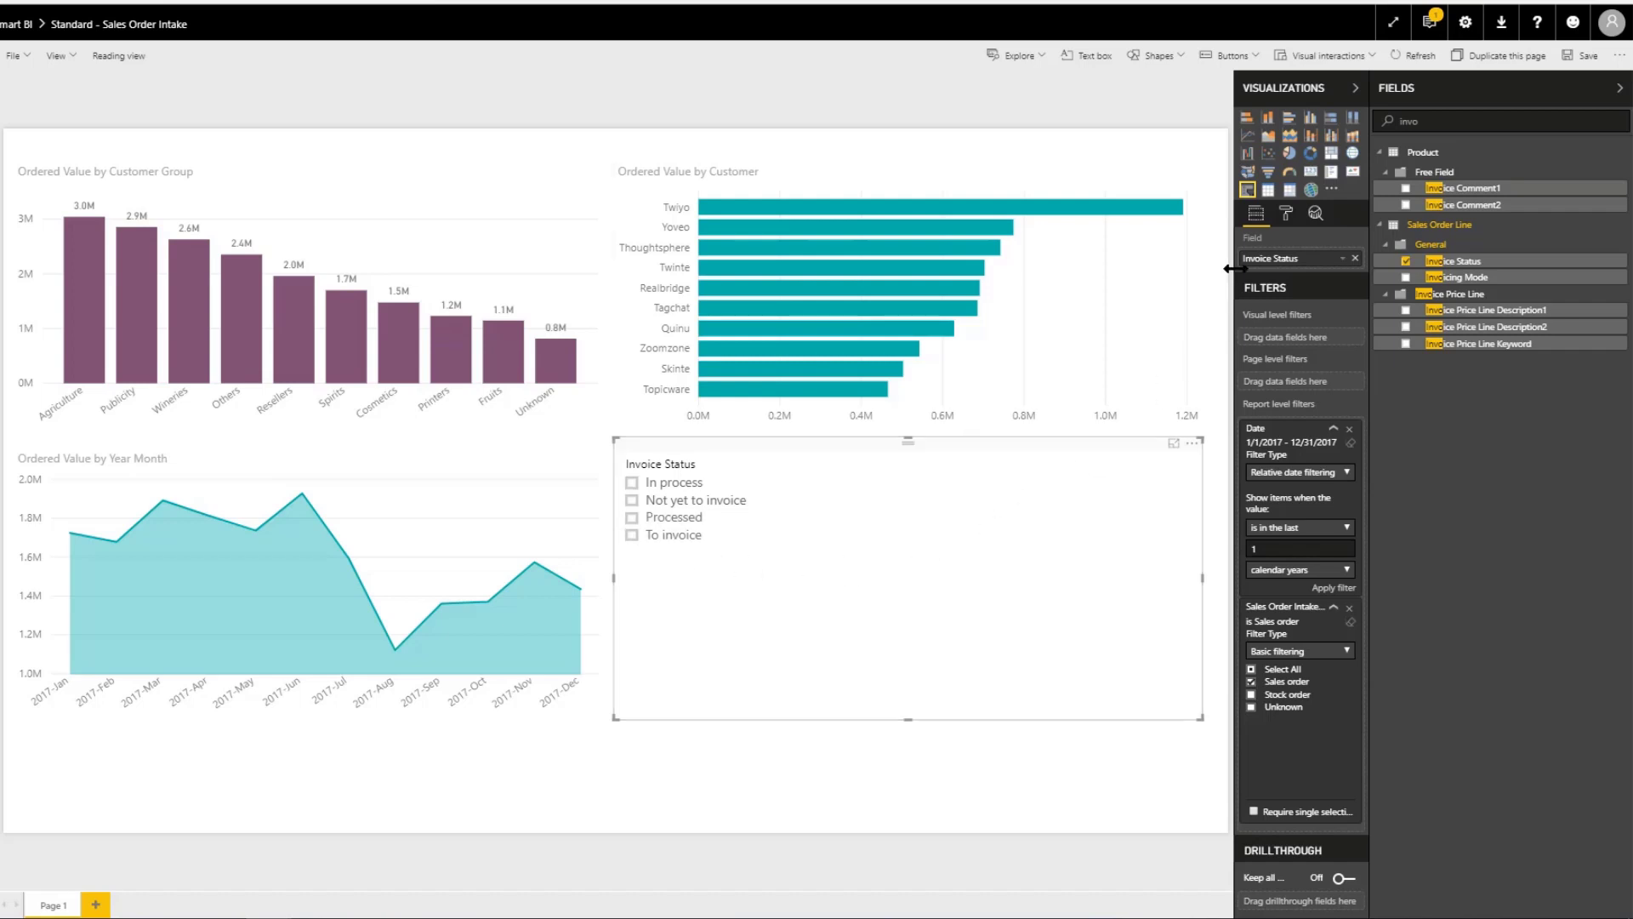
# Step: In the slicer's Selection Controls, turn Show "Select All" on and Single Select off
pyautogui.click(1286, 214)
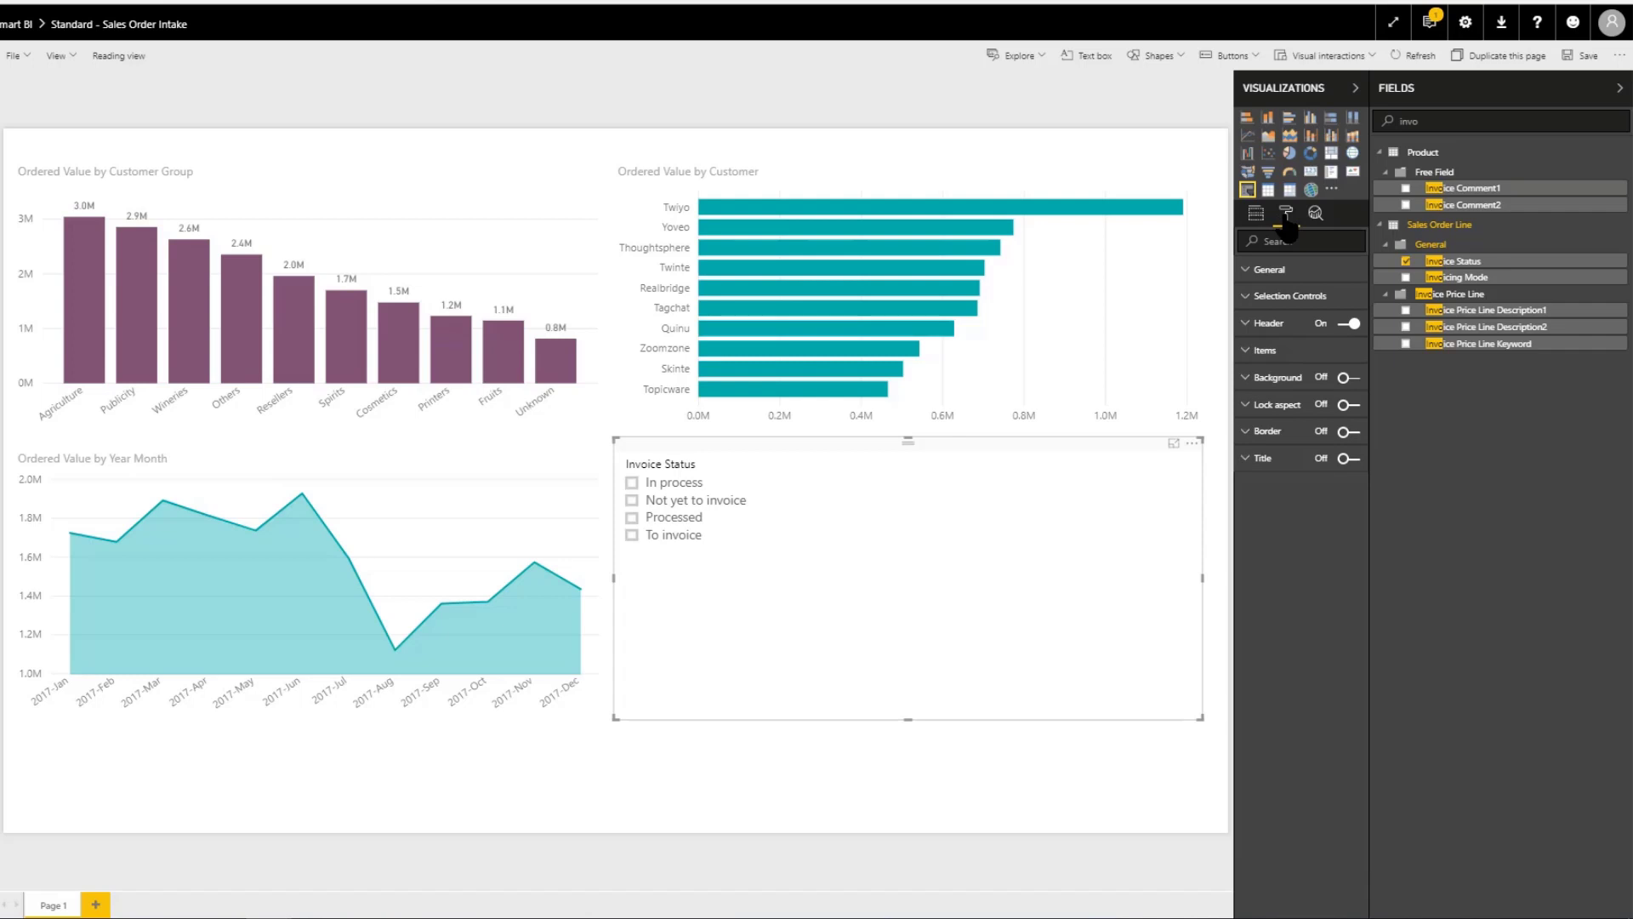
pyautogui.click(1246, 296)
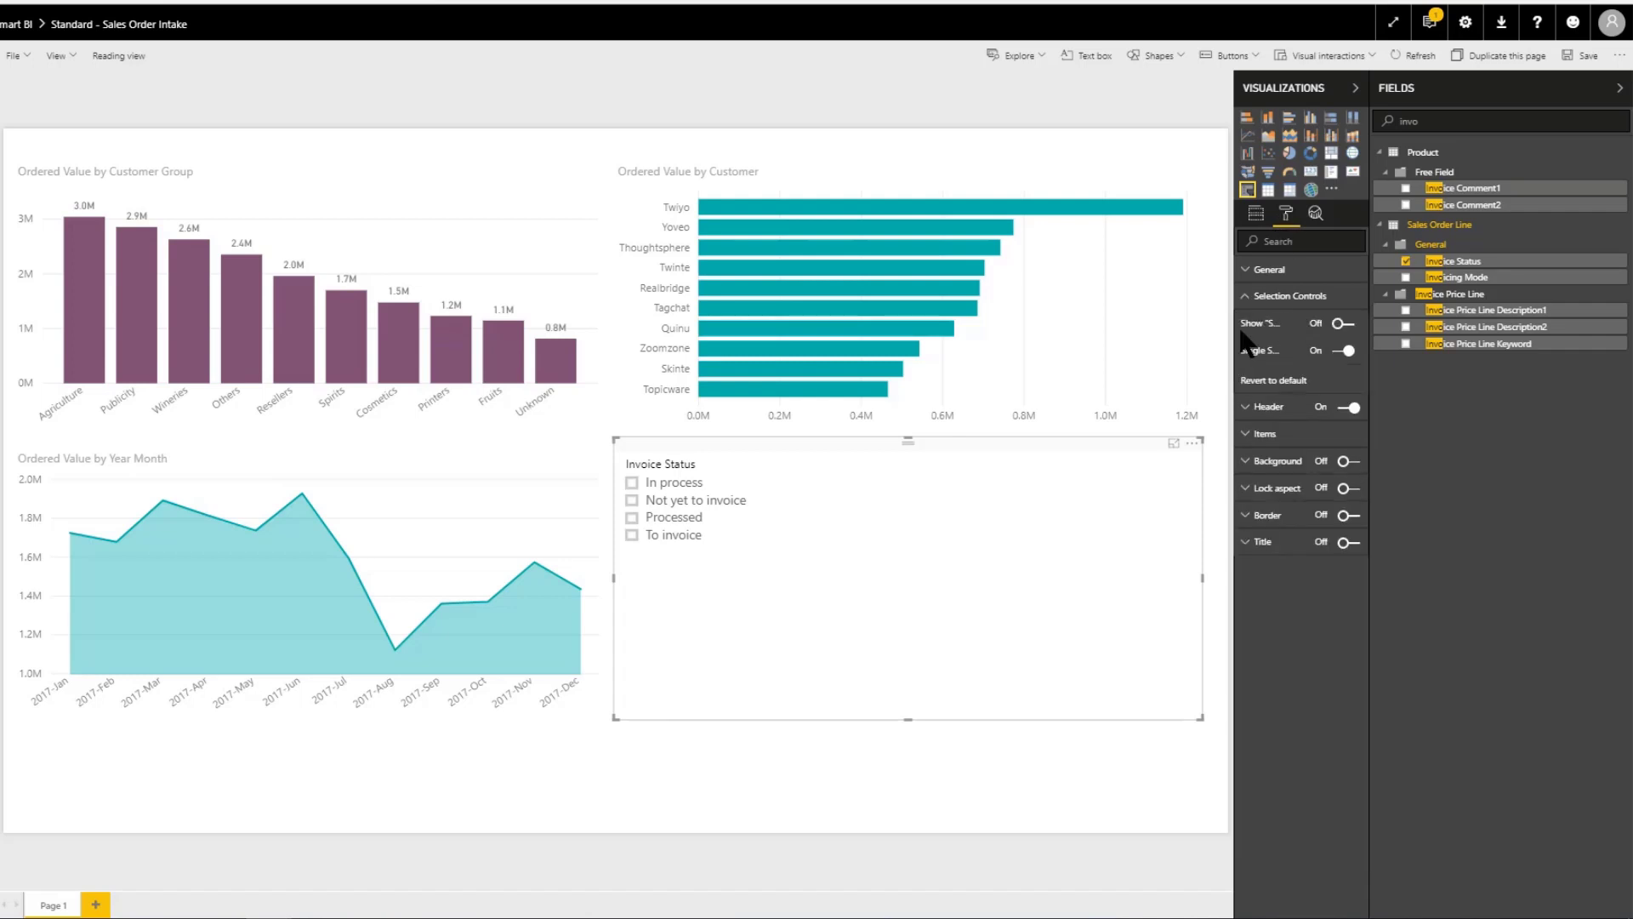
pyautogui.moveTo(1234, 337); pyautogui.dragTo(1151, 340)
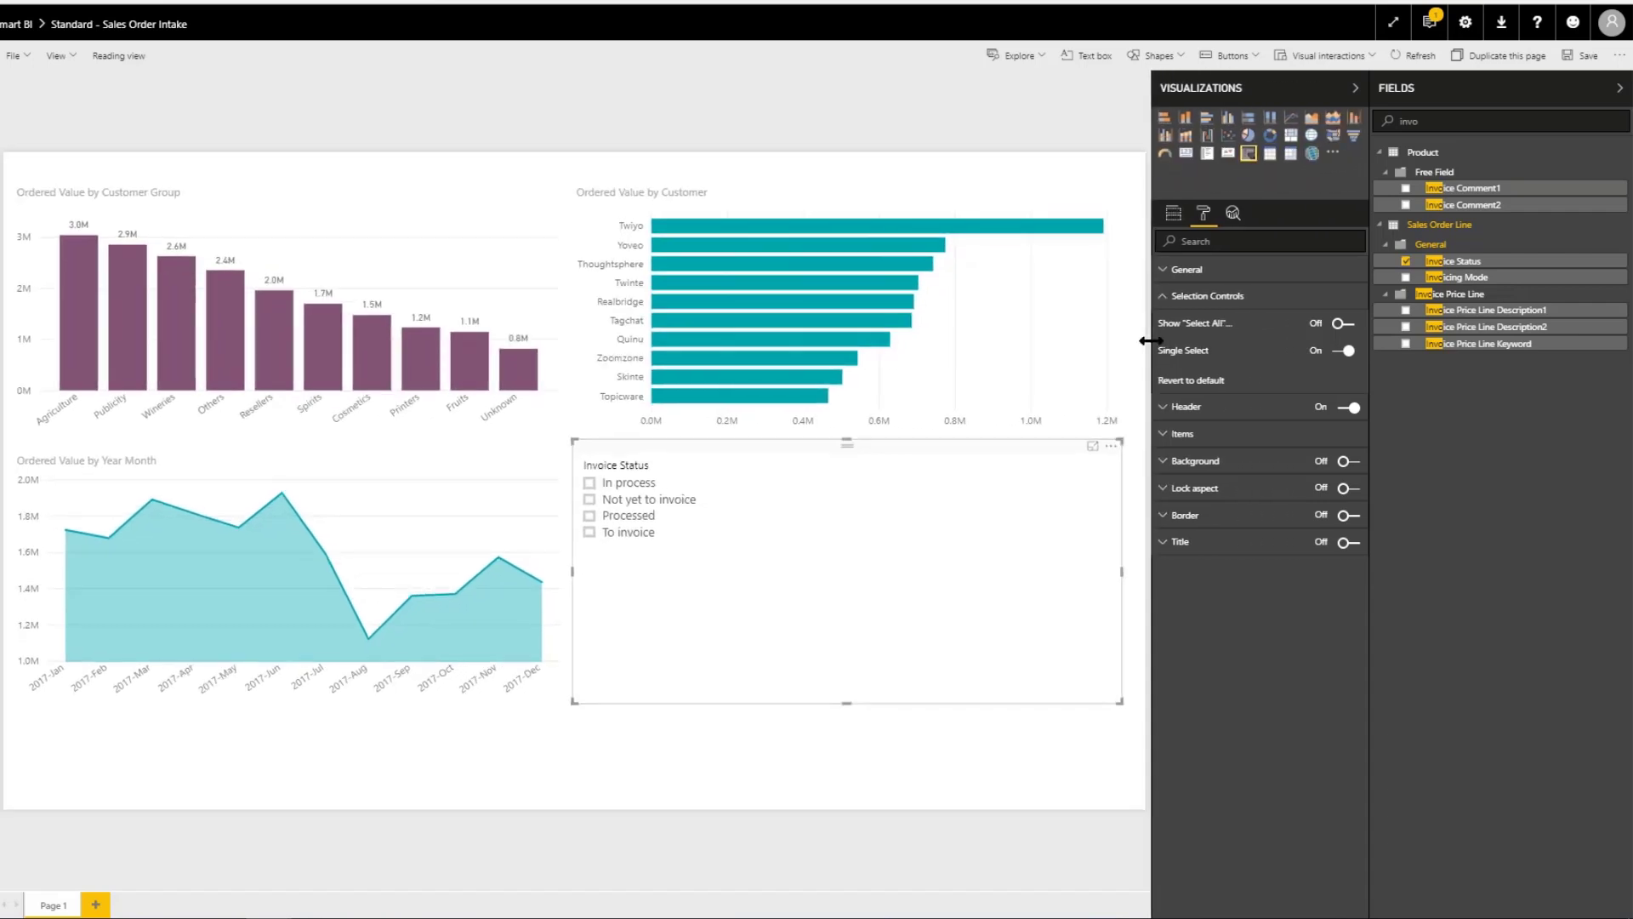
pyautogui.click(1343, 325)
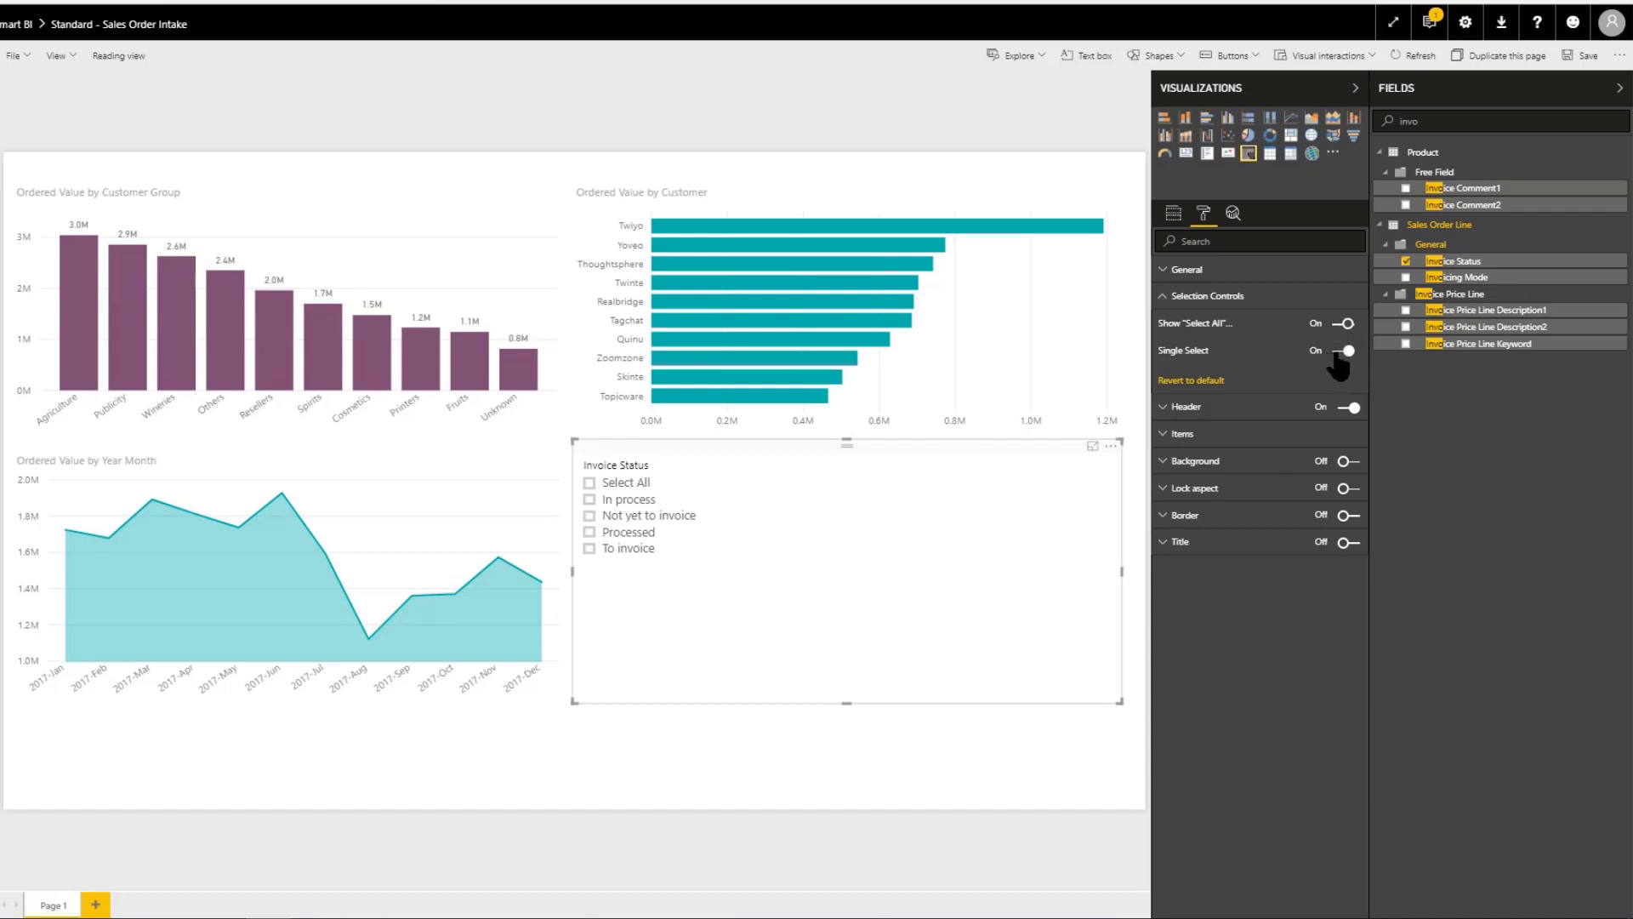
pyautogui.click(1343, 350)
# Step: Test the slicer by checking Not yet to invoice, Processed and To invoice, then clear them
pyautogui.click(589, 516)
pyautogui.click(588, 533)
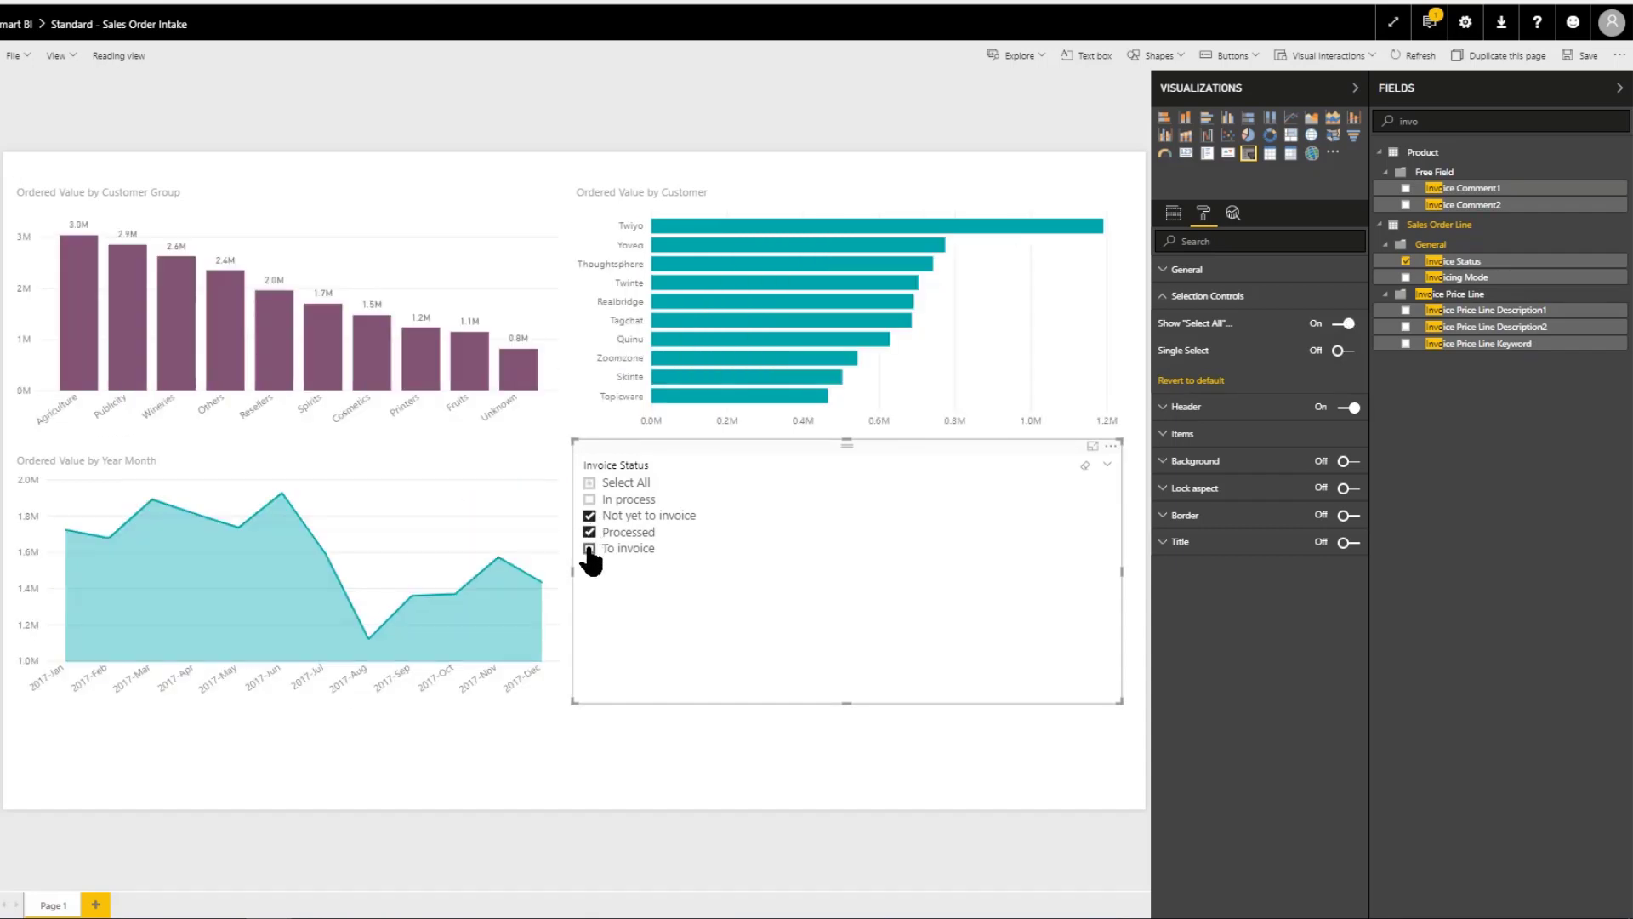
pyautogui.click(589, 549)
pyautogui.click(589, 548)
pyautogui.click(589, 532)
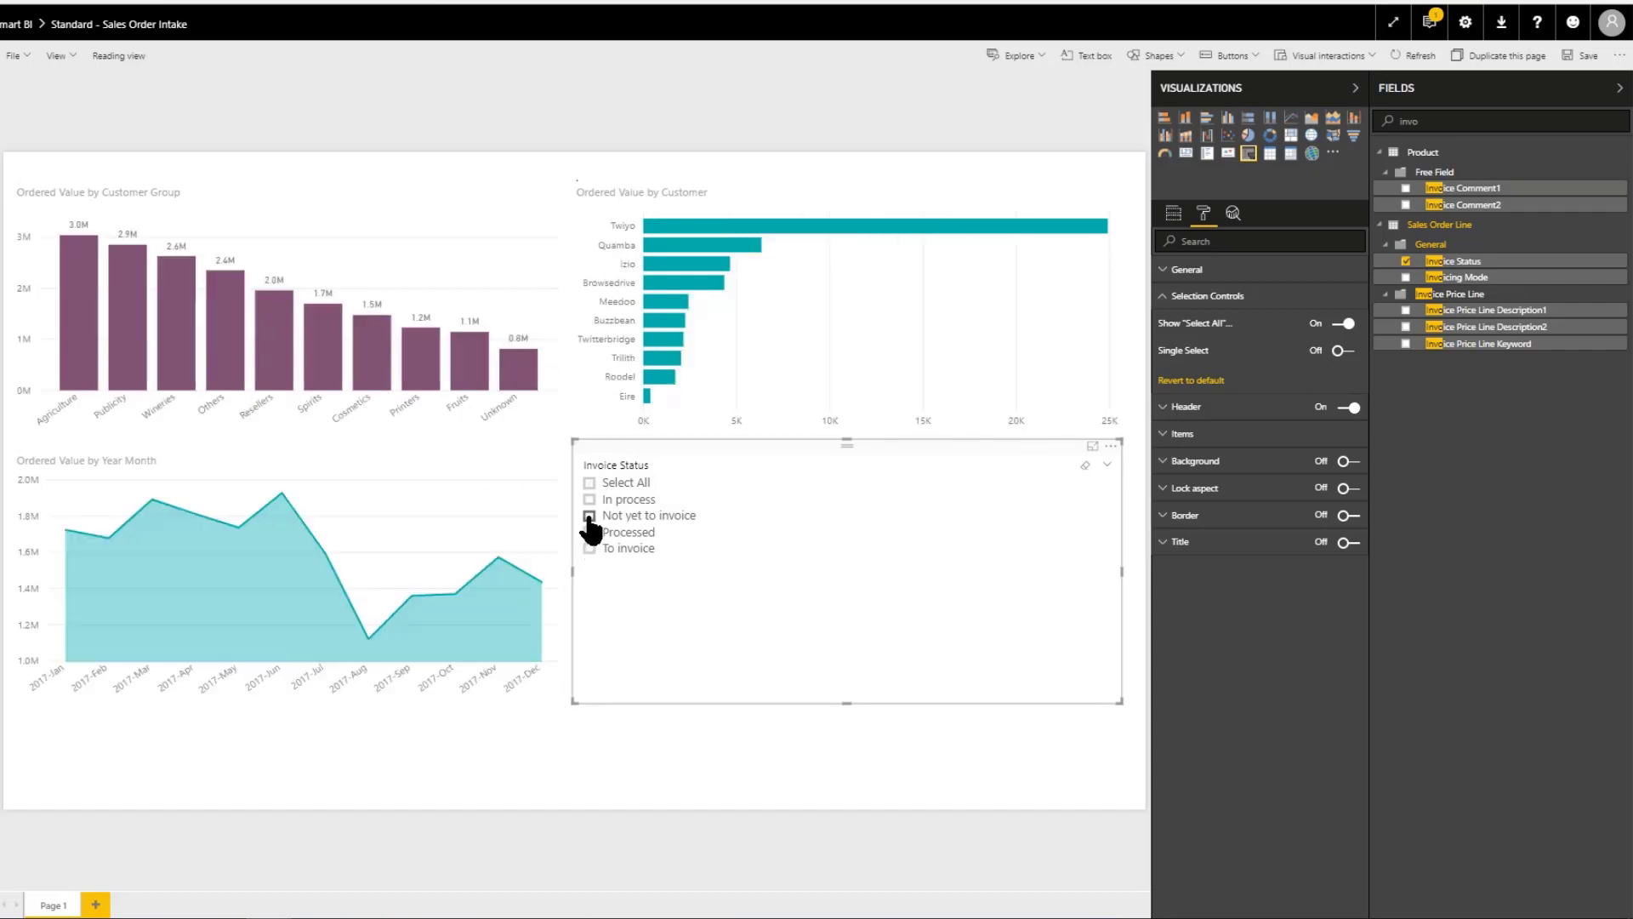
pyautogui.click(590, 515)
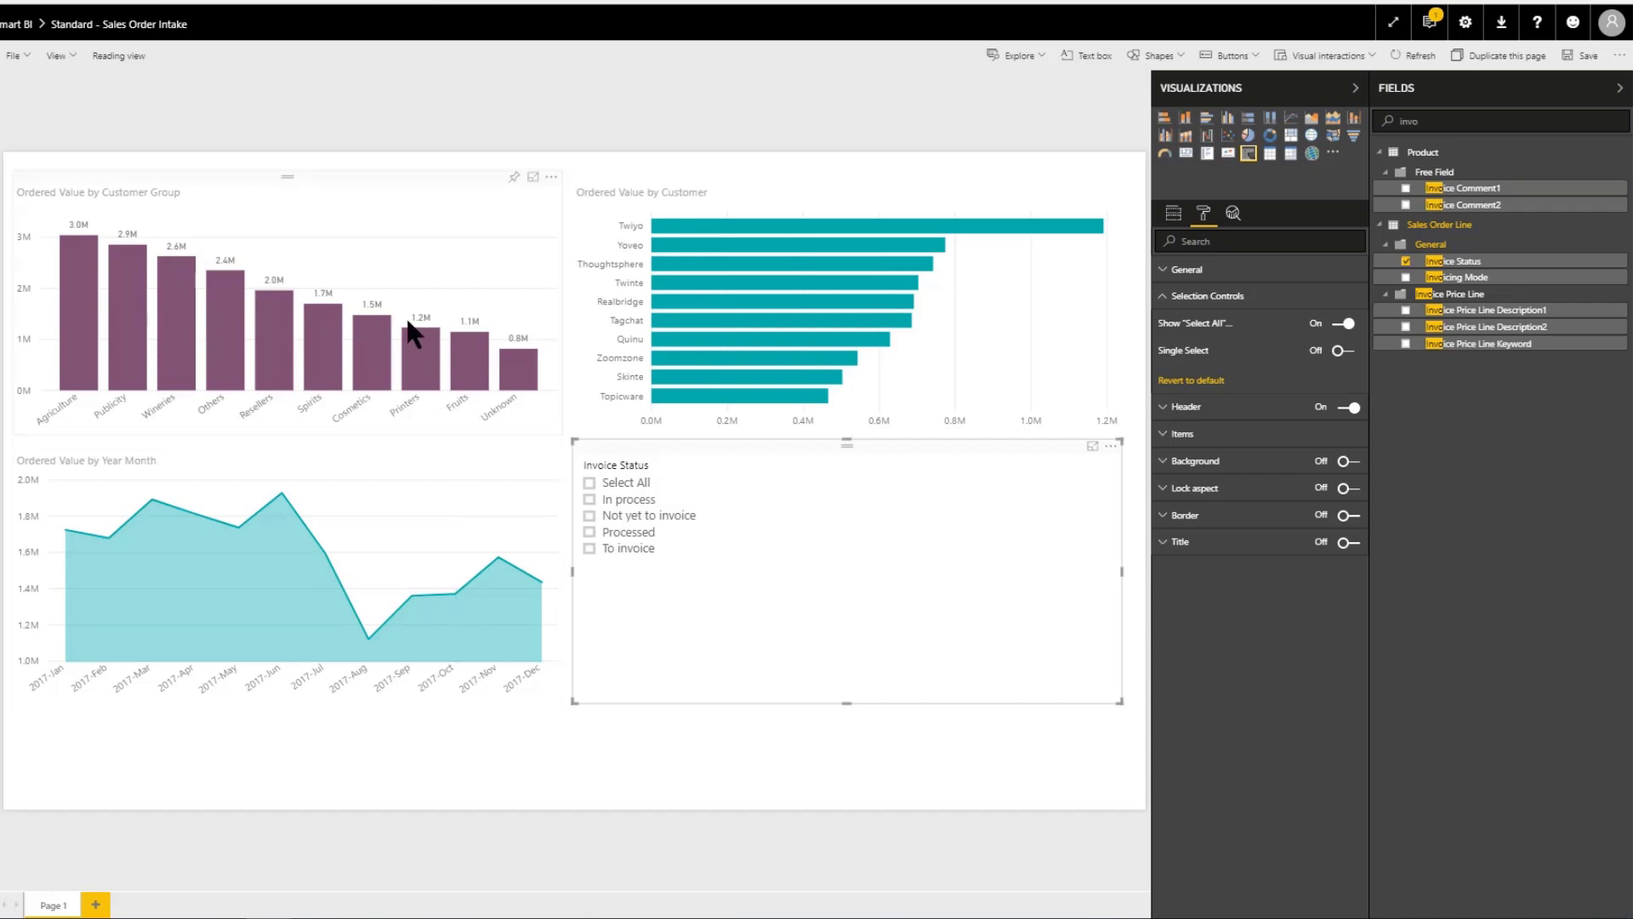
# Step: Add Customer to the column chart's Axis beneath Customer Group
pyautogui.click(294, 209)
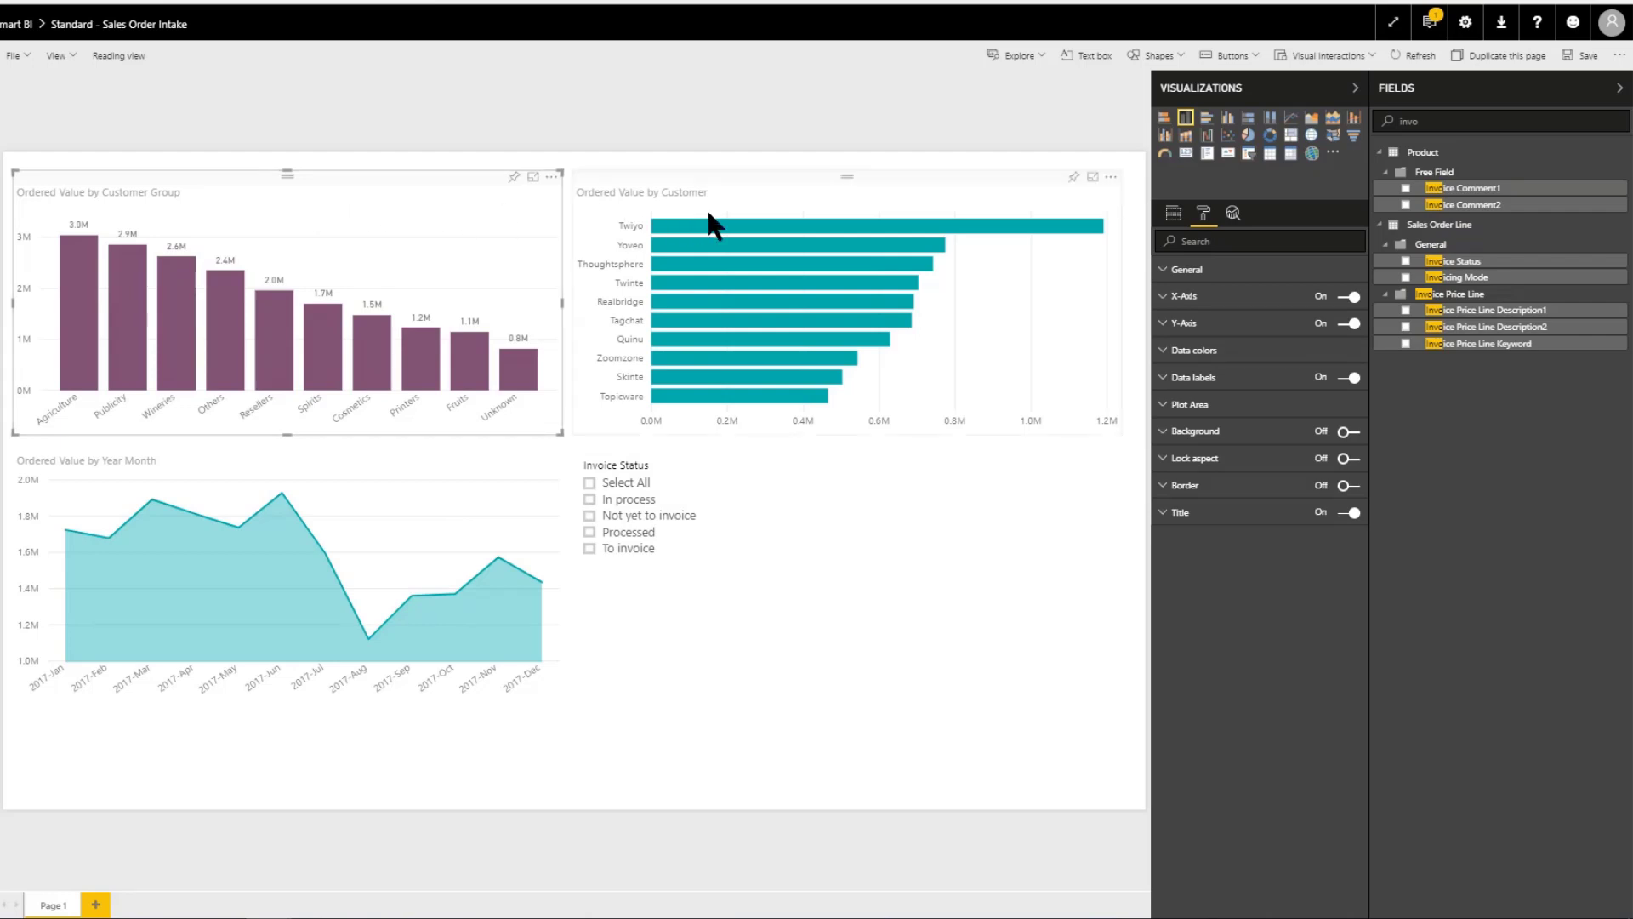
pyautogui.click(1174, 215)
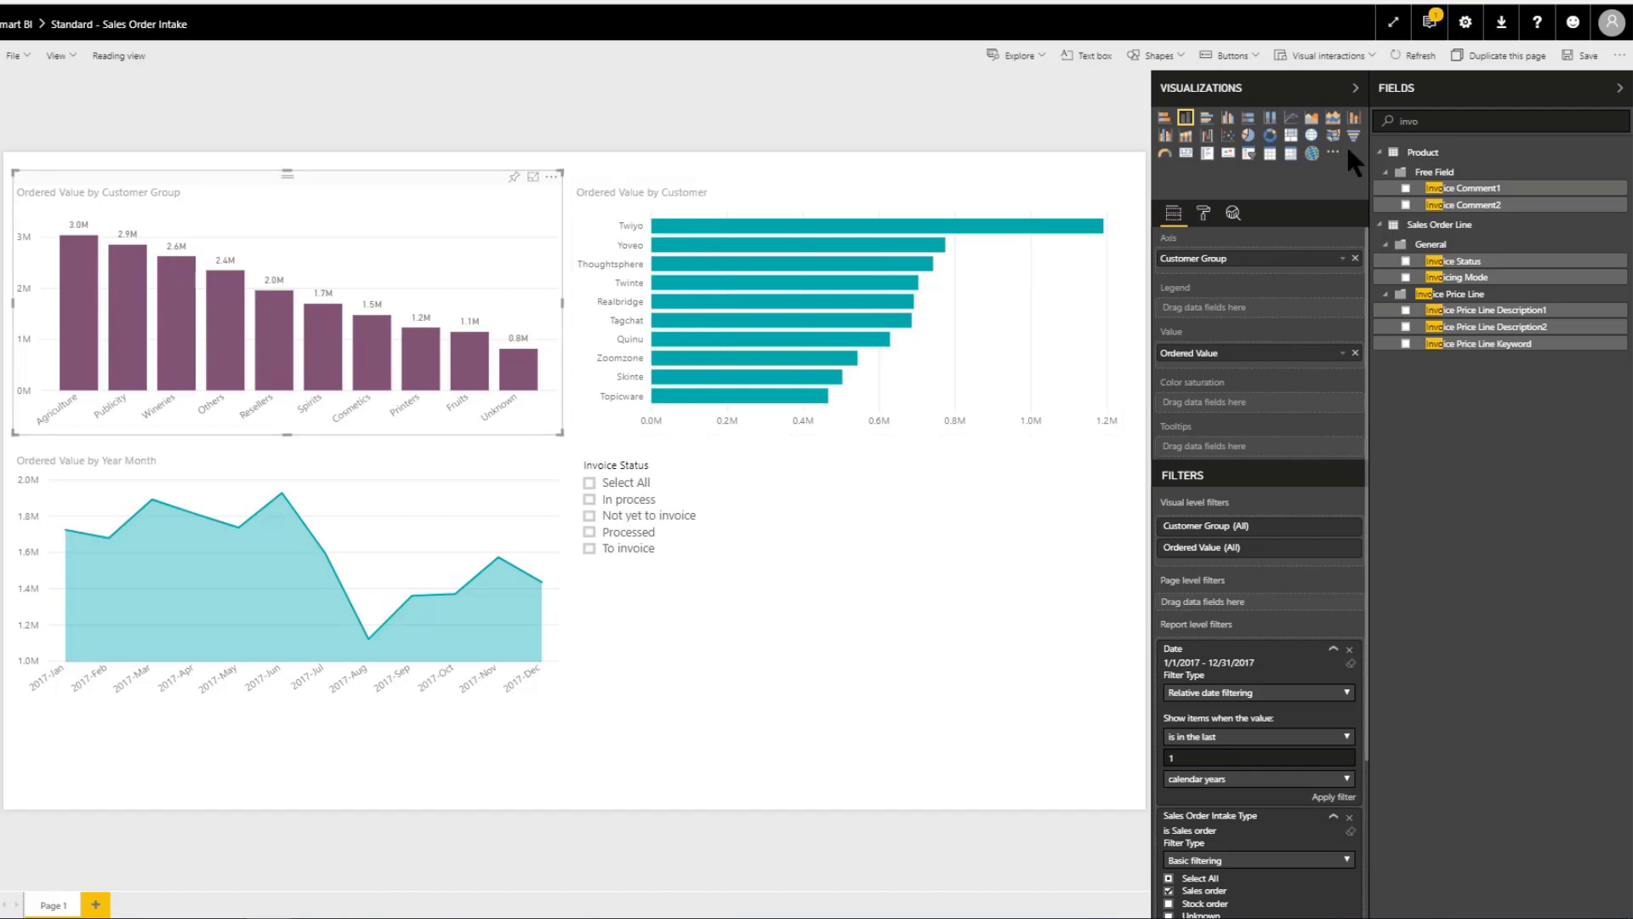
pyautogui.doubleClick(1427, 123)
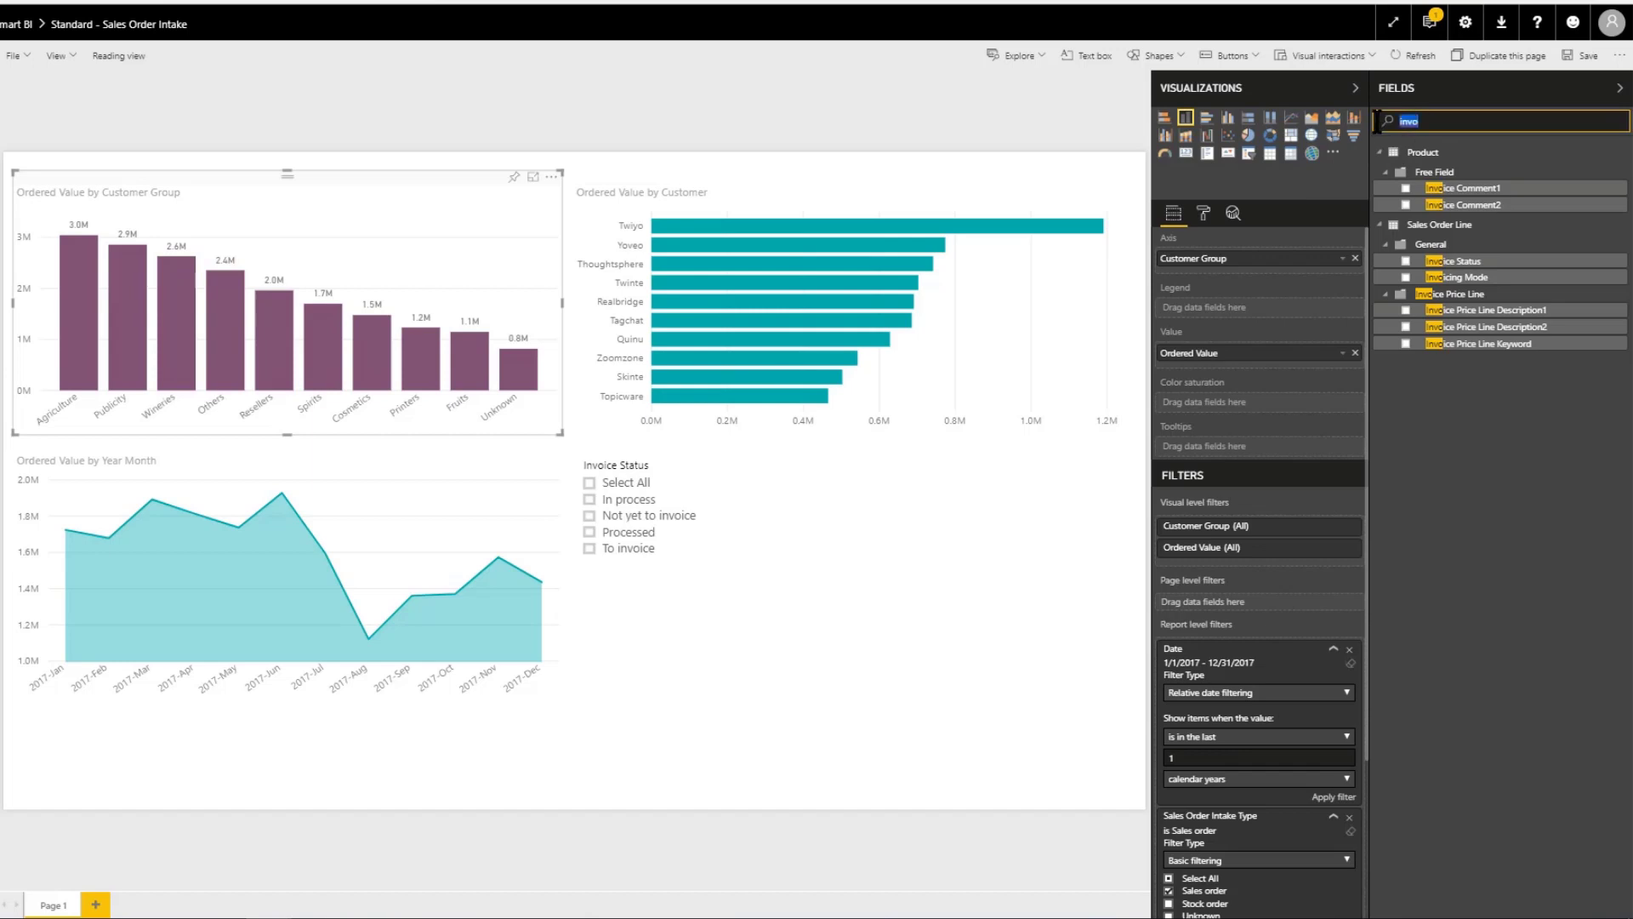
pyautogui.write('customer')
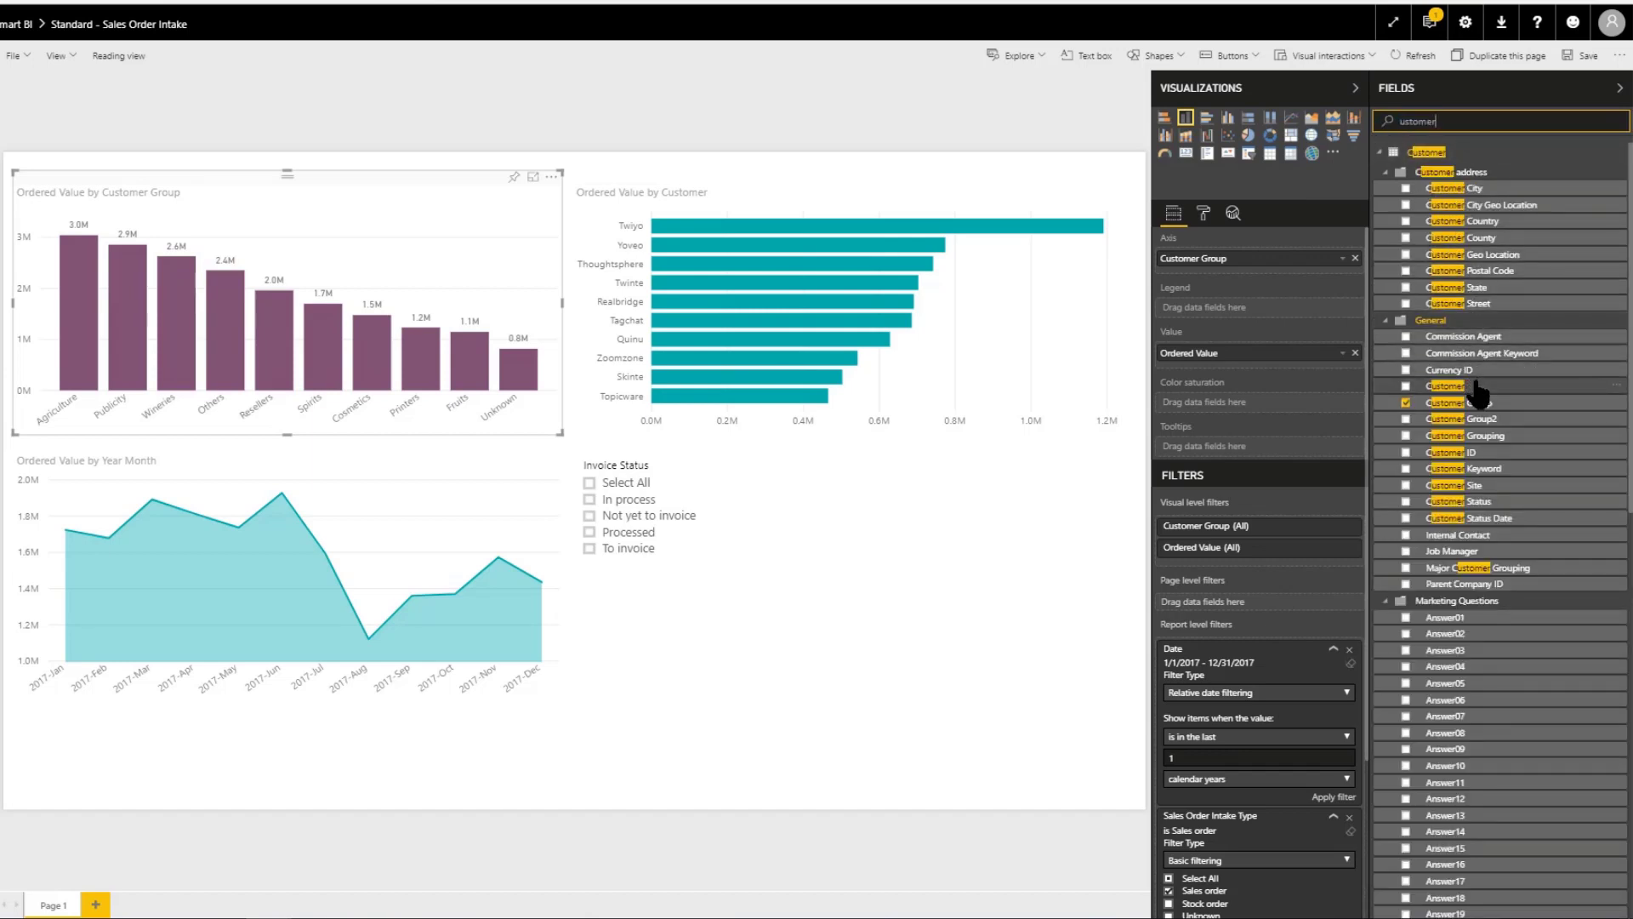
pyautogui.moveTo(1479, 387); pyautogui.dragTo(1322, 279)
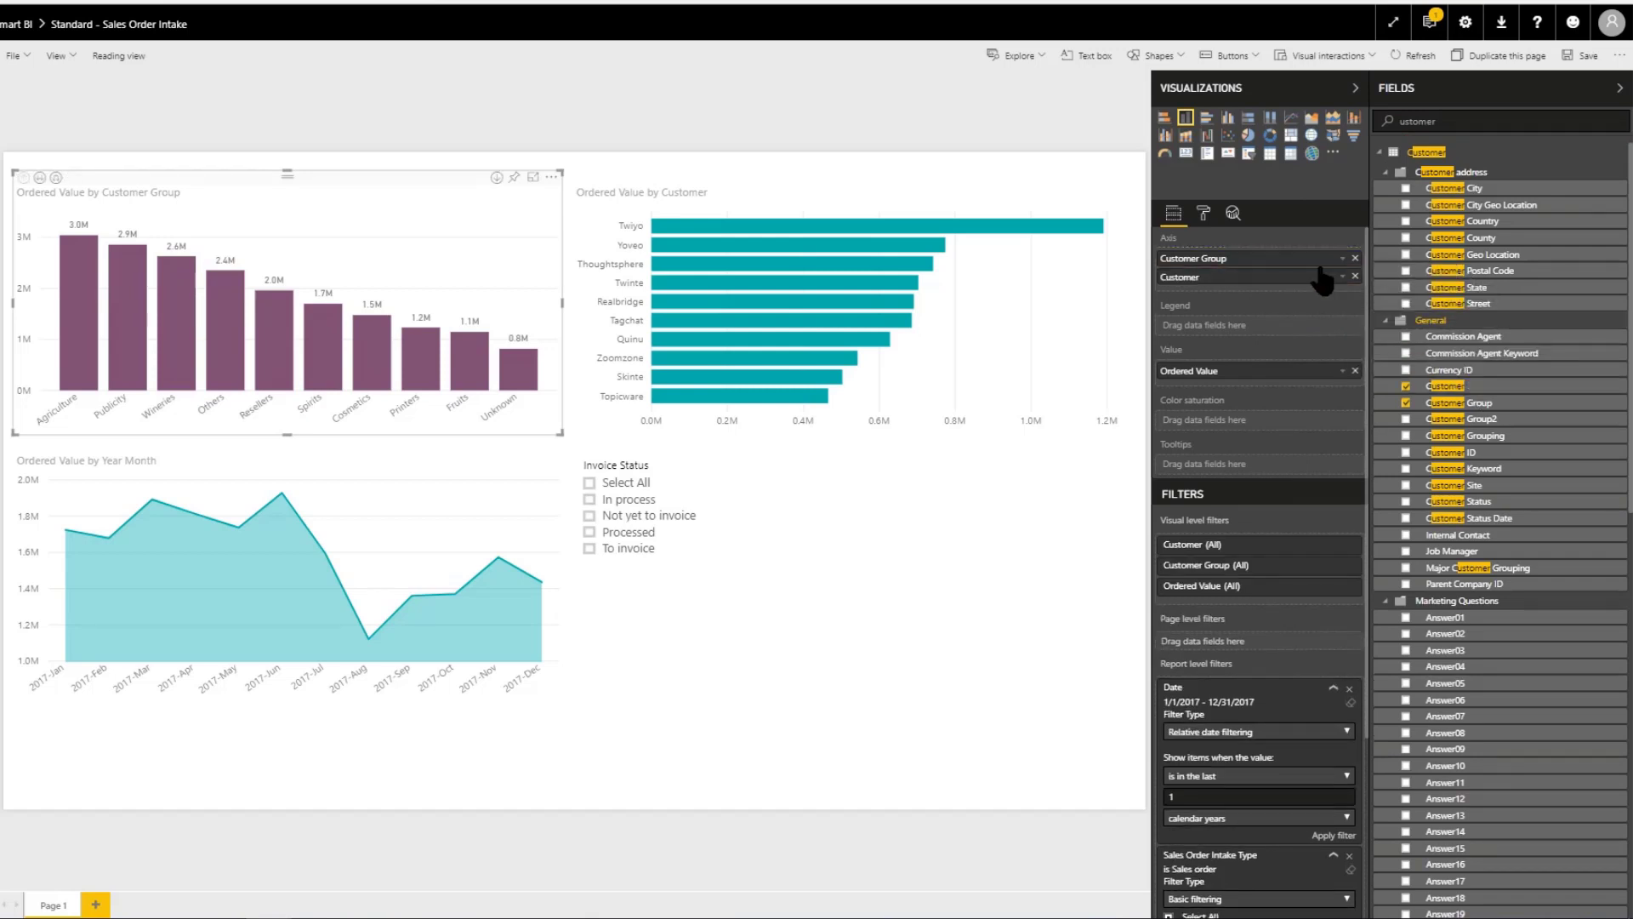
# Step: Drill down into the Fruits group's customers, then drill back up to customer groups
pyautogui.rightClick(469, 360)
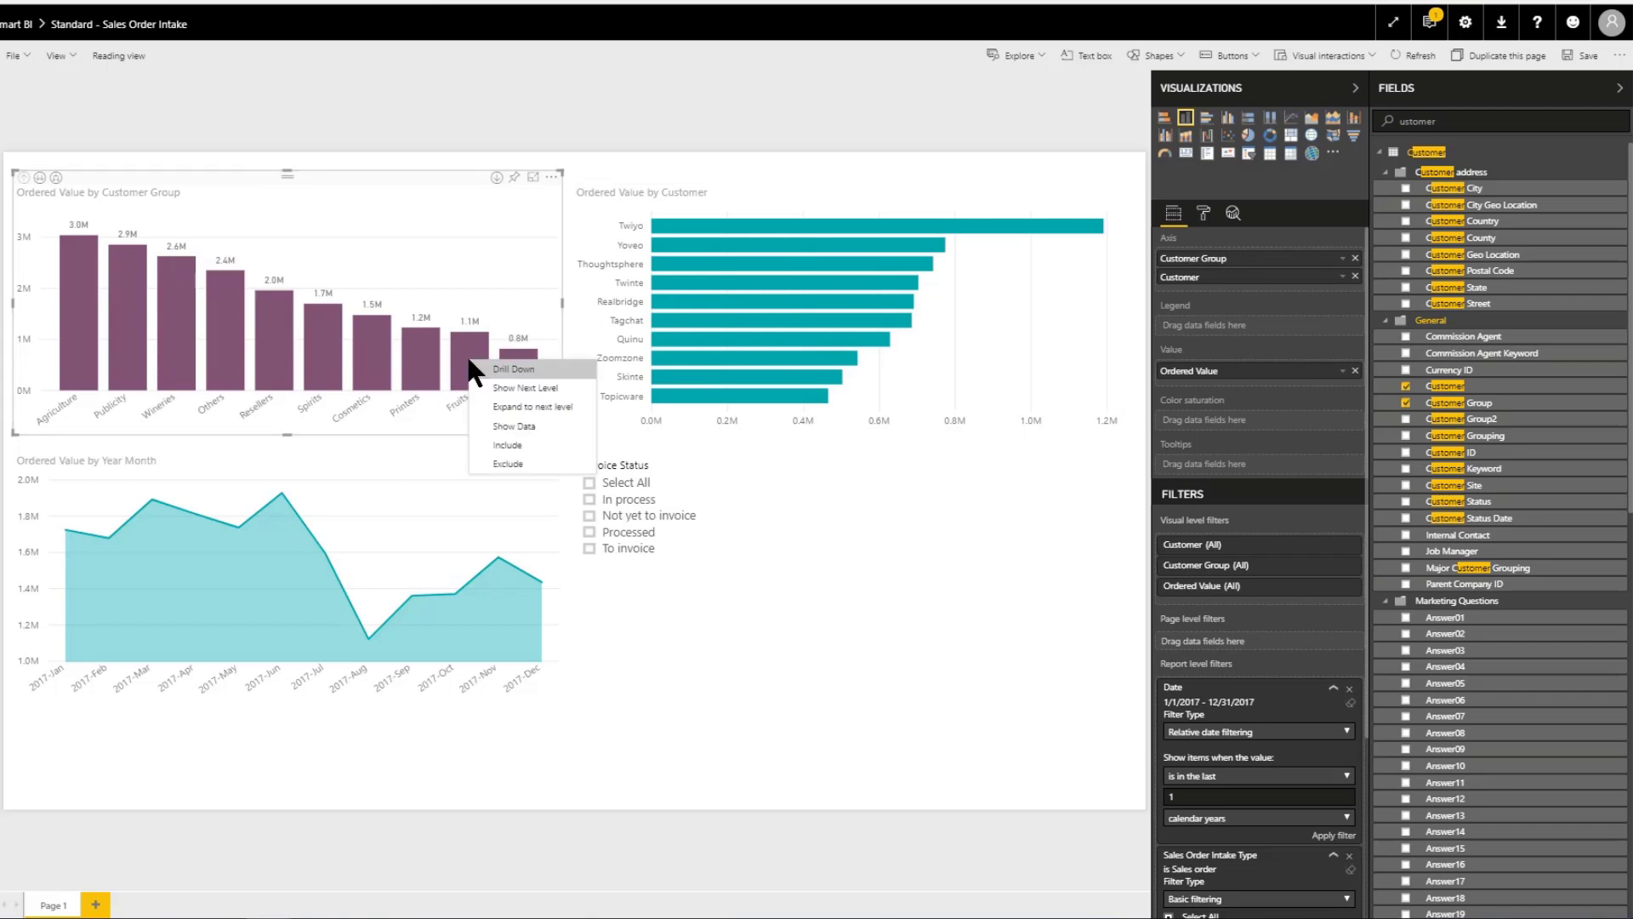
pyautogui.click(513, 373)
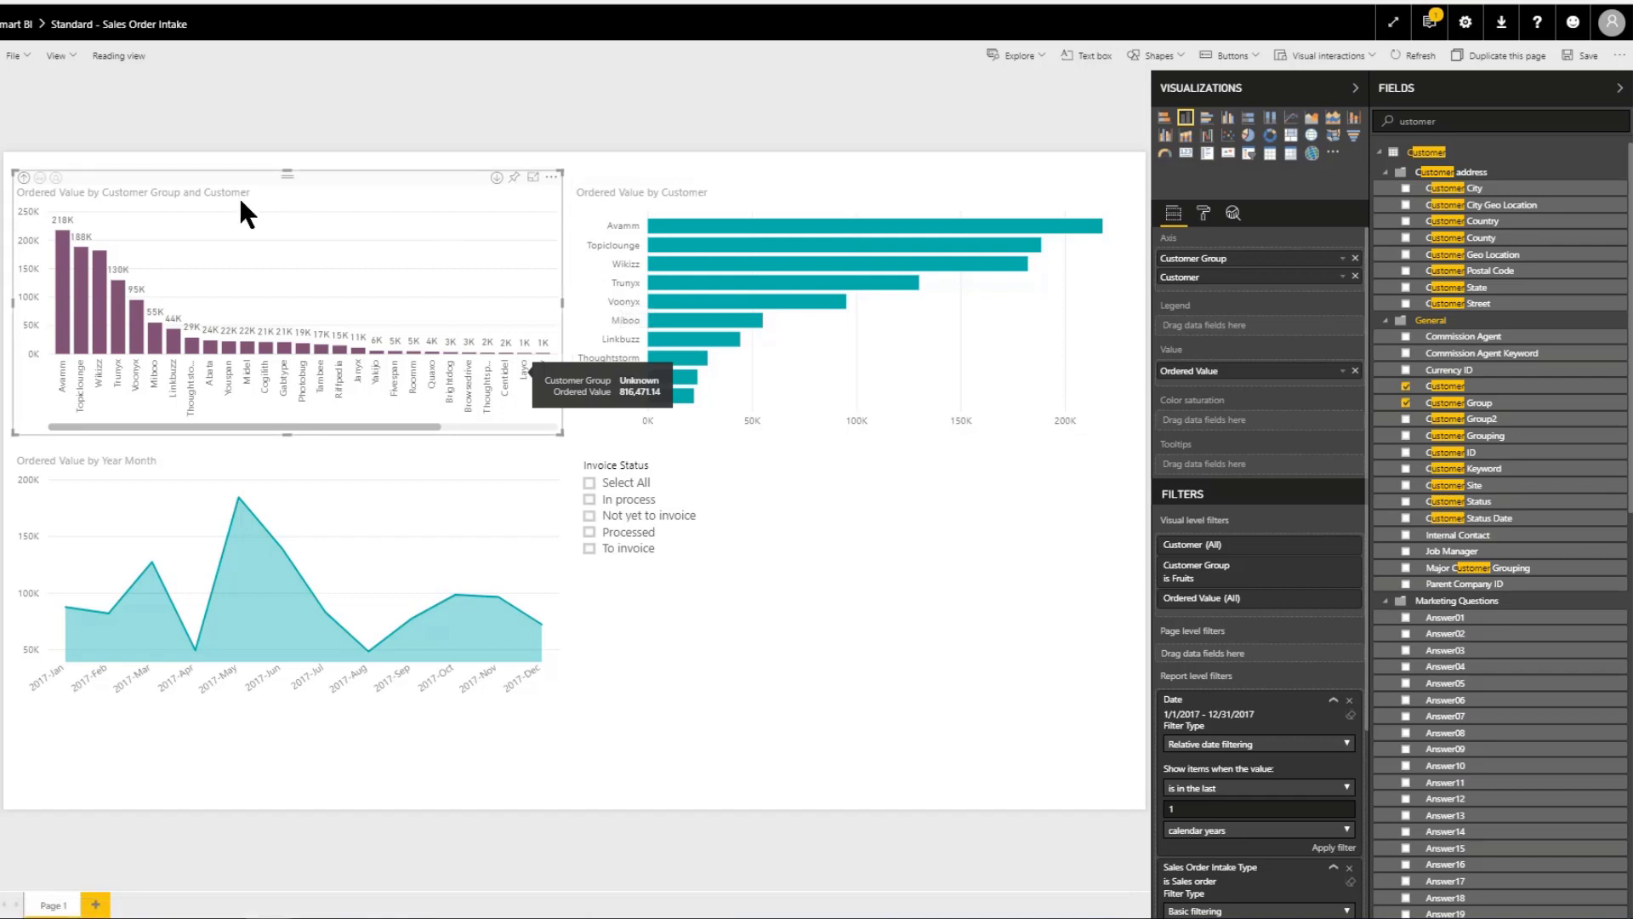
pyautogui.click(24, 178)
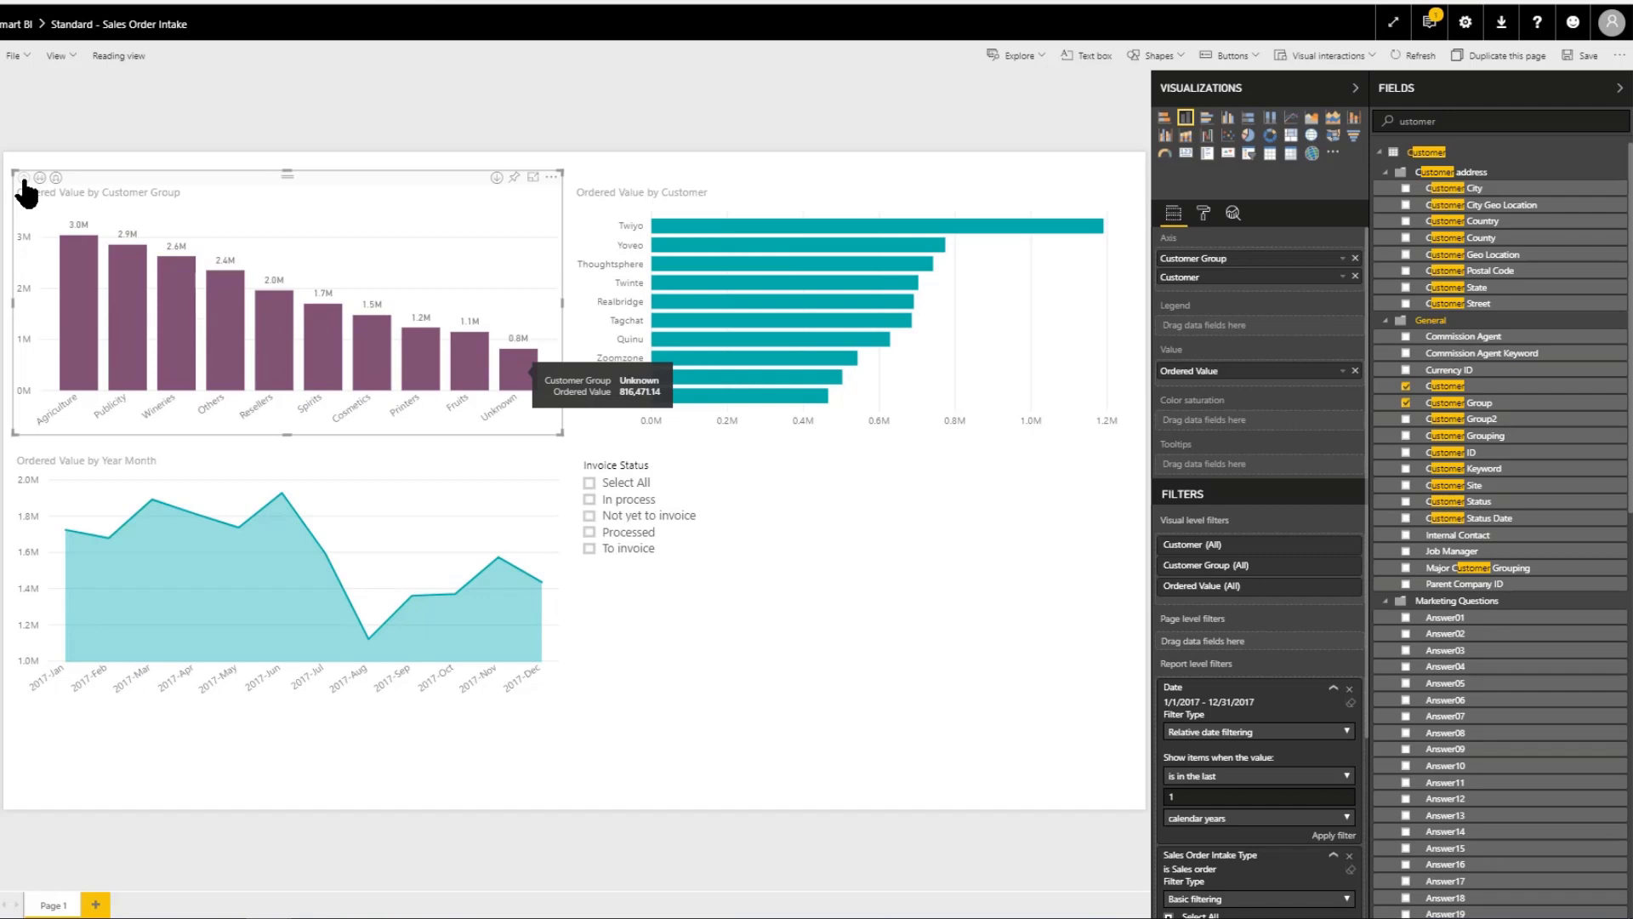
pyautogui.click(630, 183)
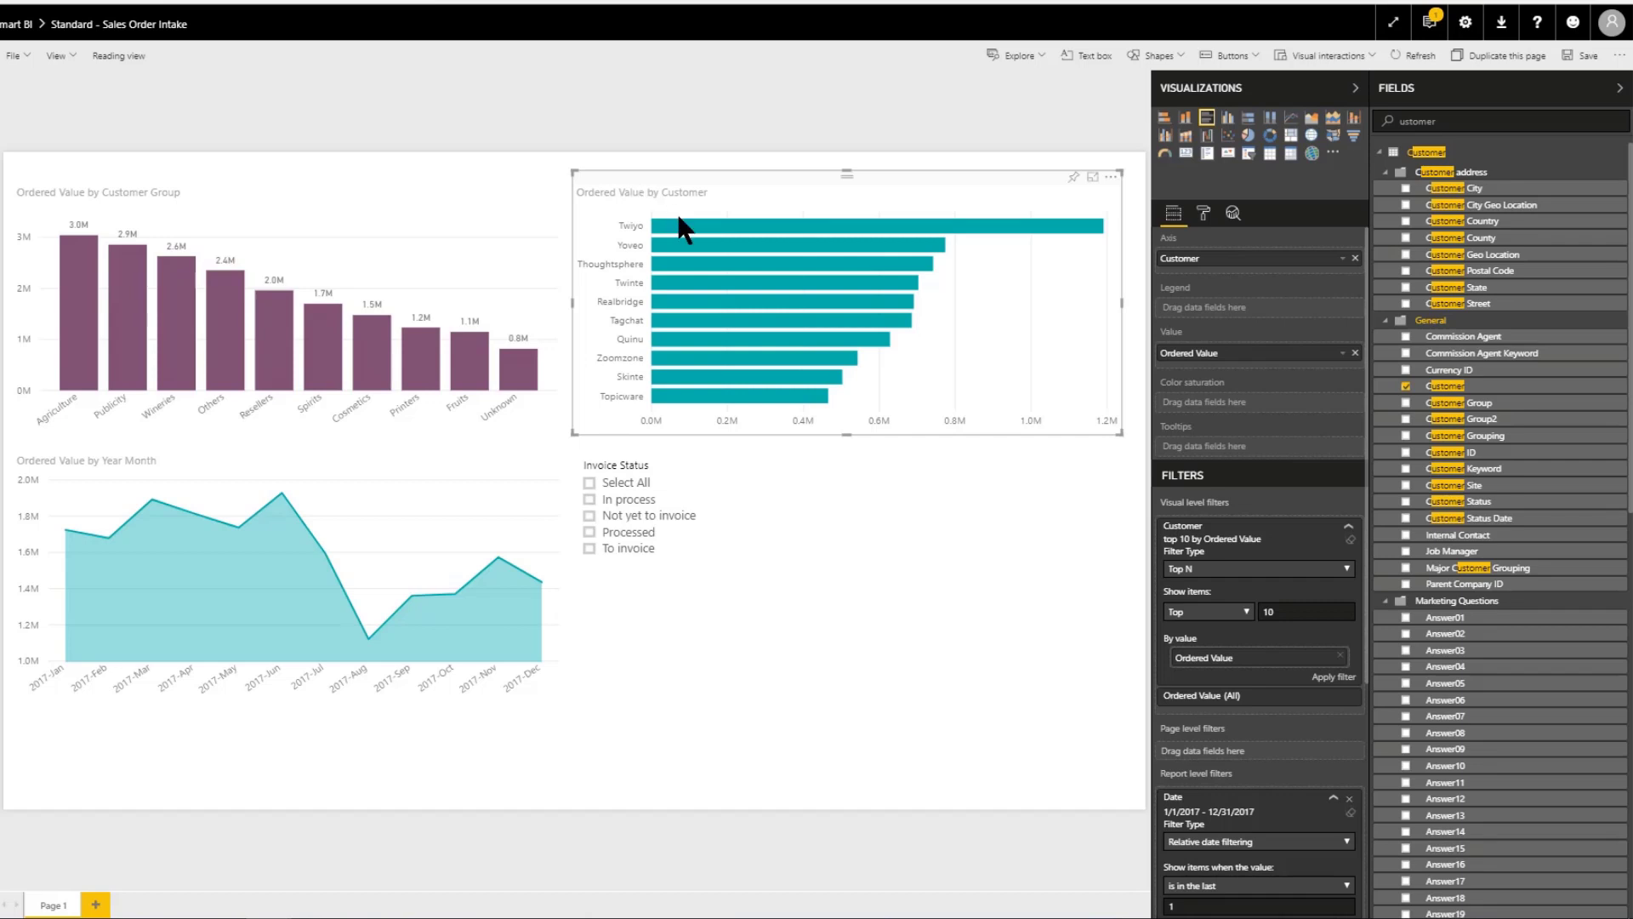
# Step: Add Shipped In Time Confirmed Avg to the bar chart's Tooltips and check it on a bar
pyautogui.moveTo(679, 229)
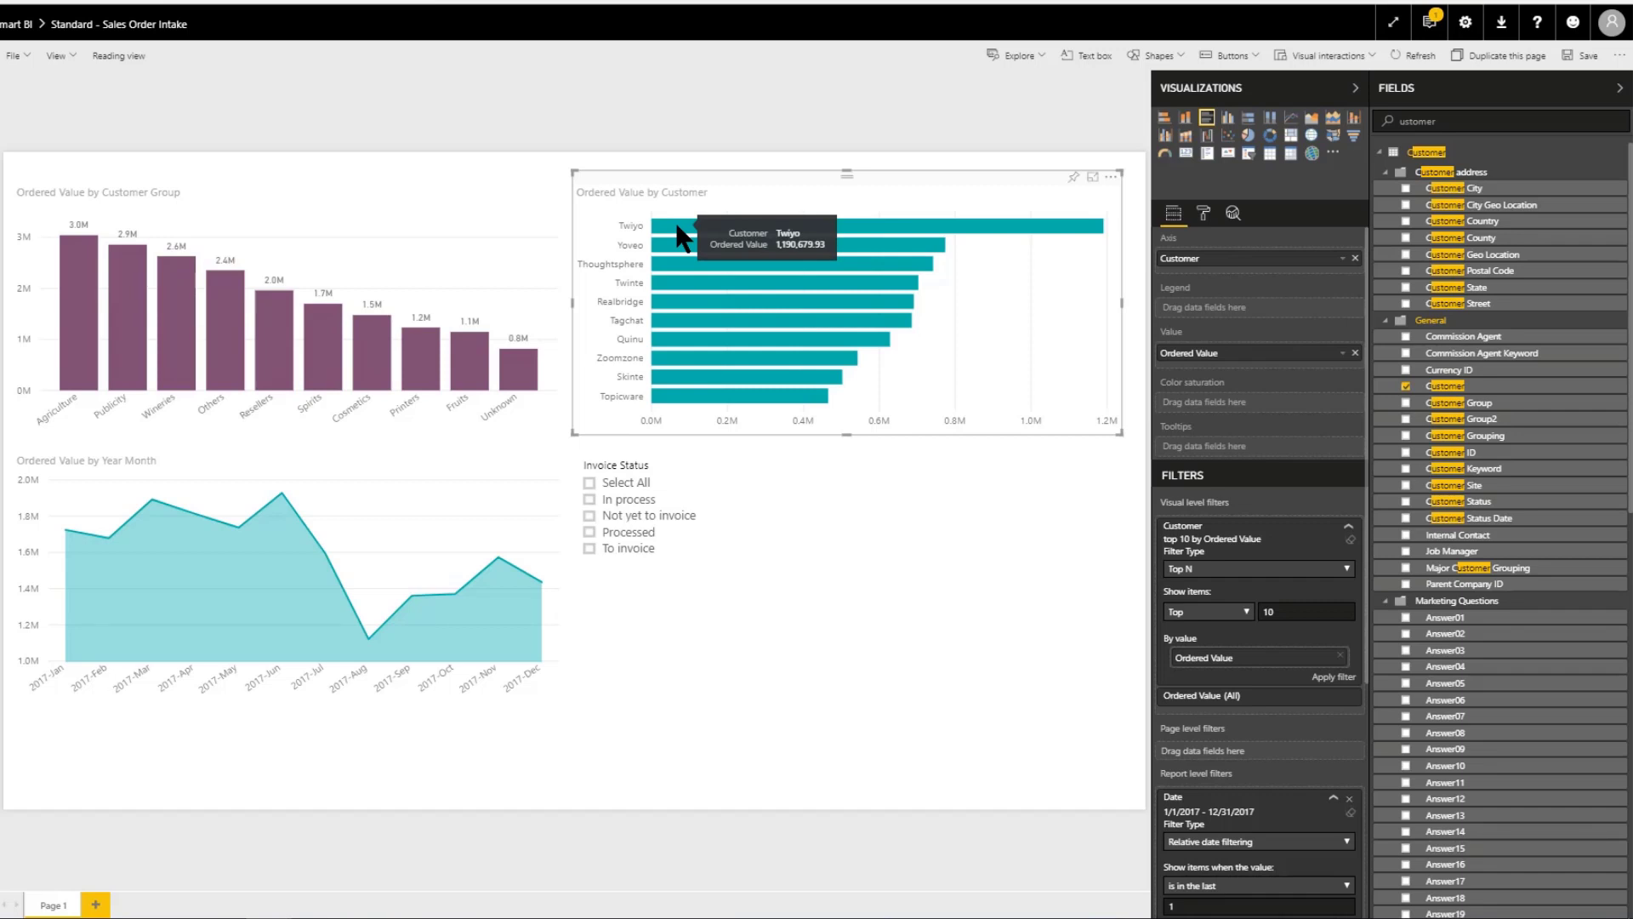
pyautogui.click(1415, 121)
pyautogui.hotkey('ctrl', 'a')
pyautogui.press('BackSpace')
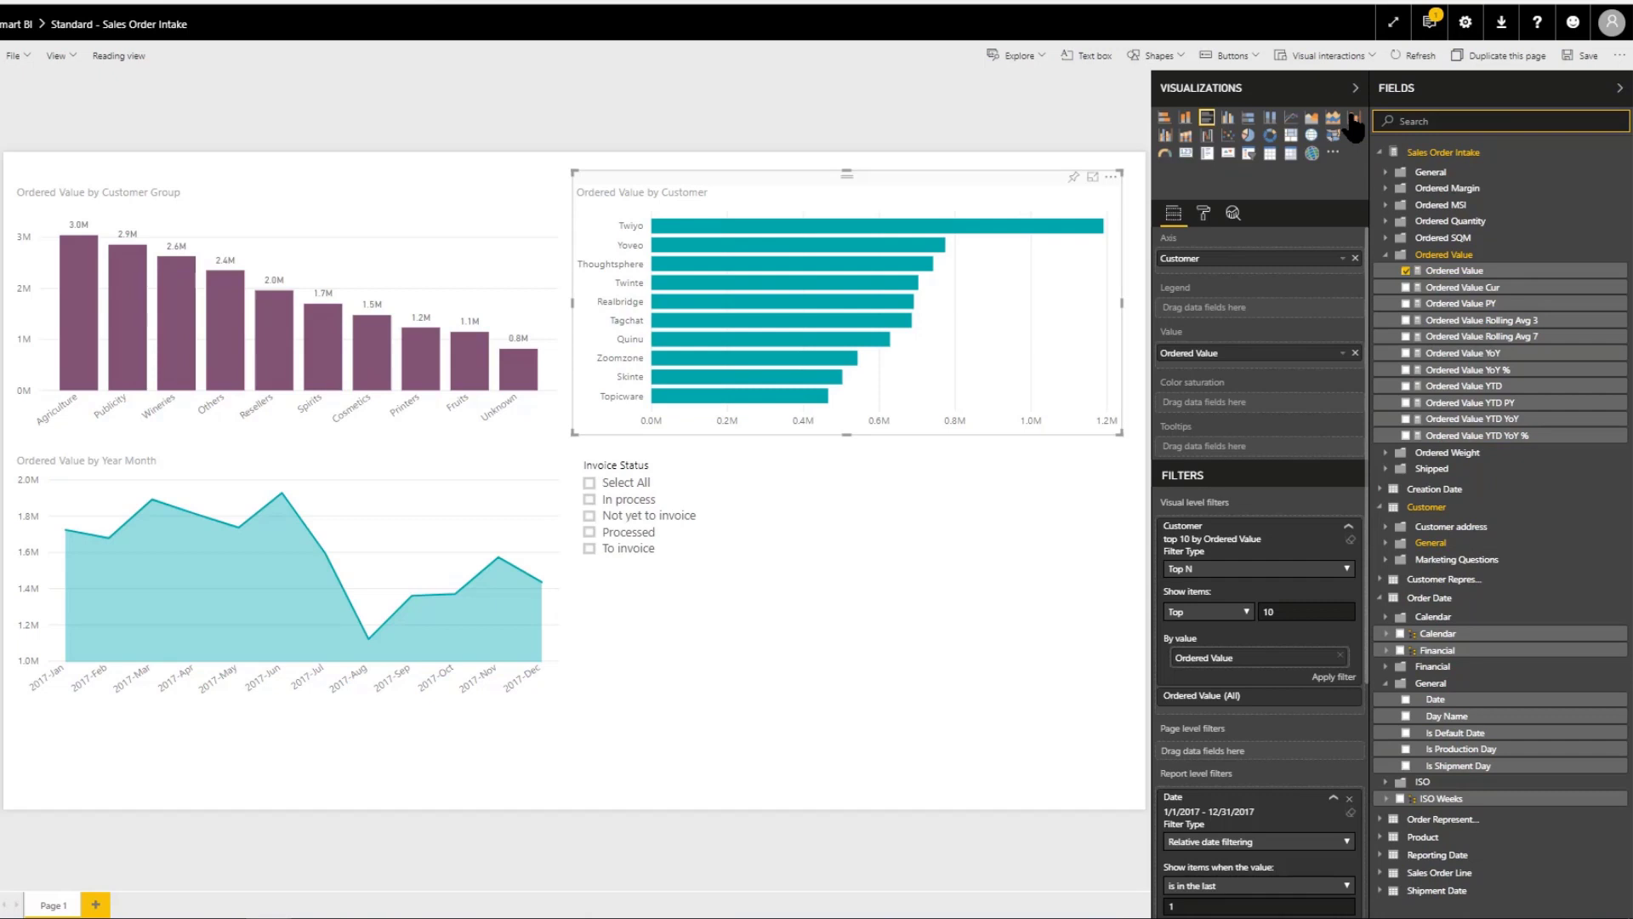
pyautogui.write('Shippi')
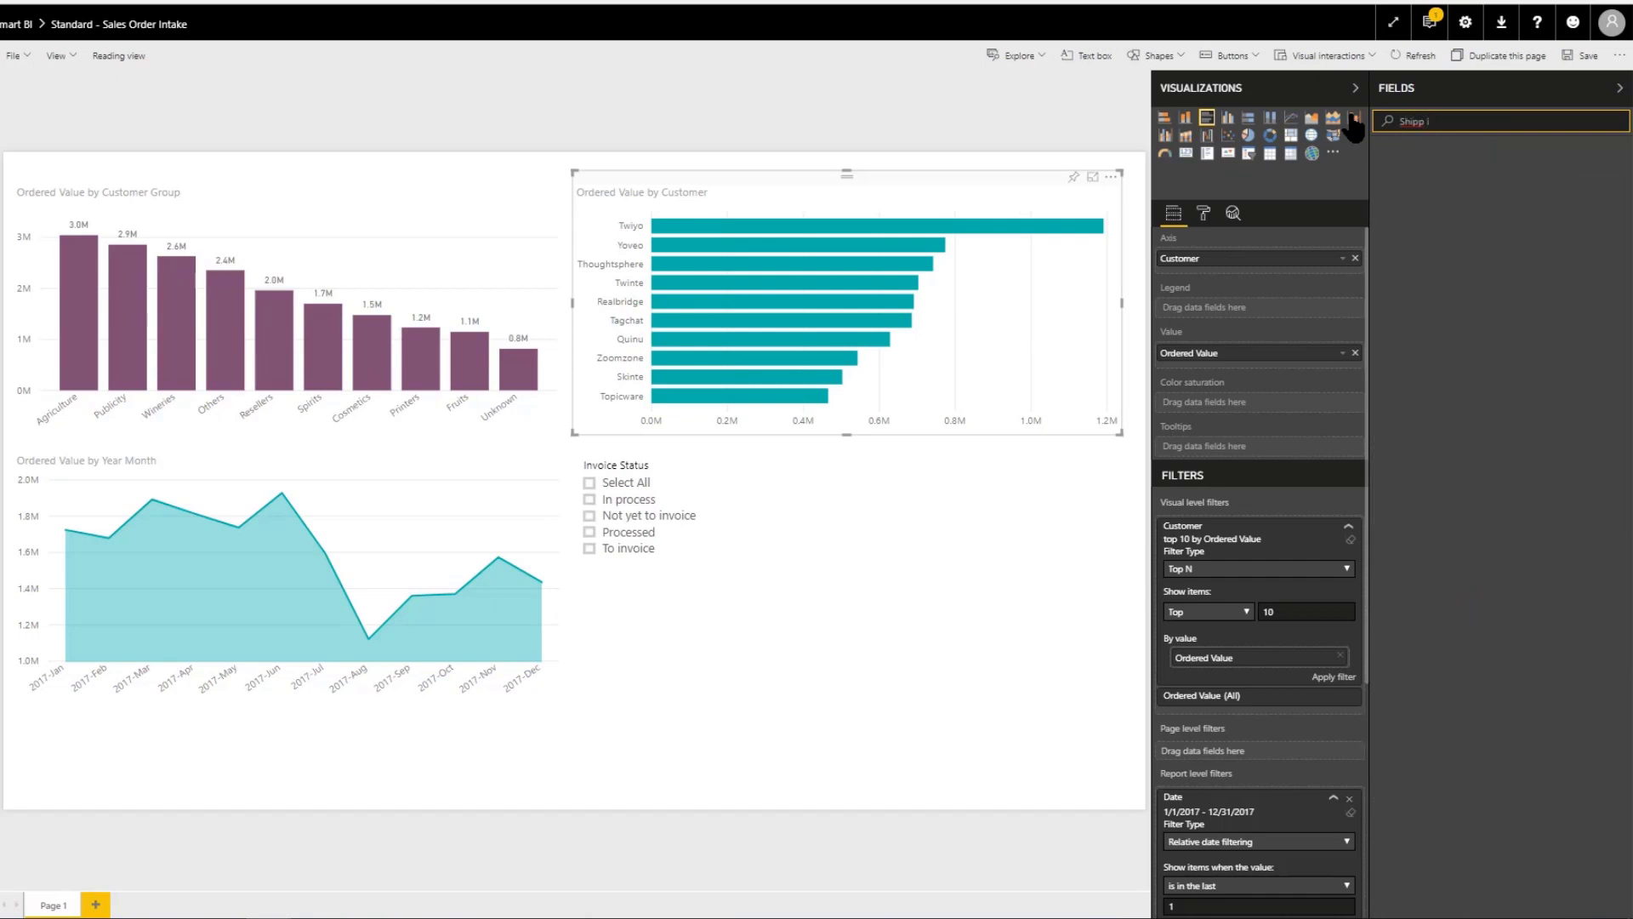
pyautogui.press('BackSpace')
pyautogui.write('ed in')
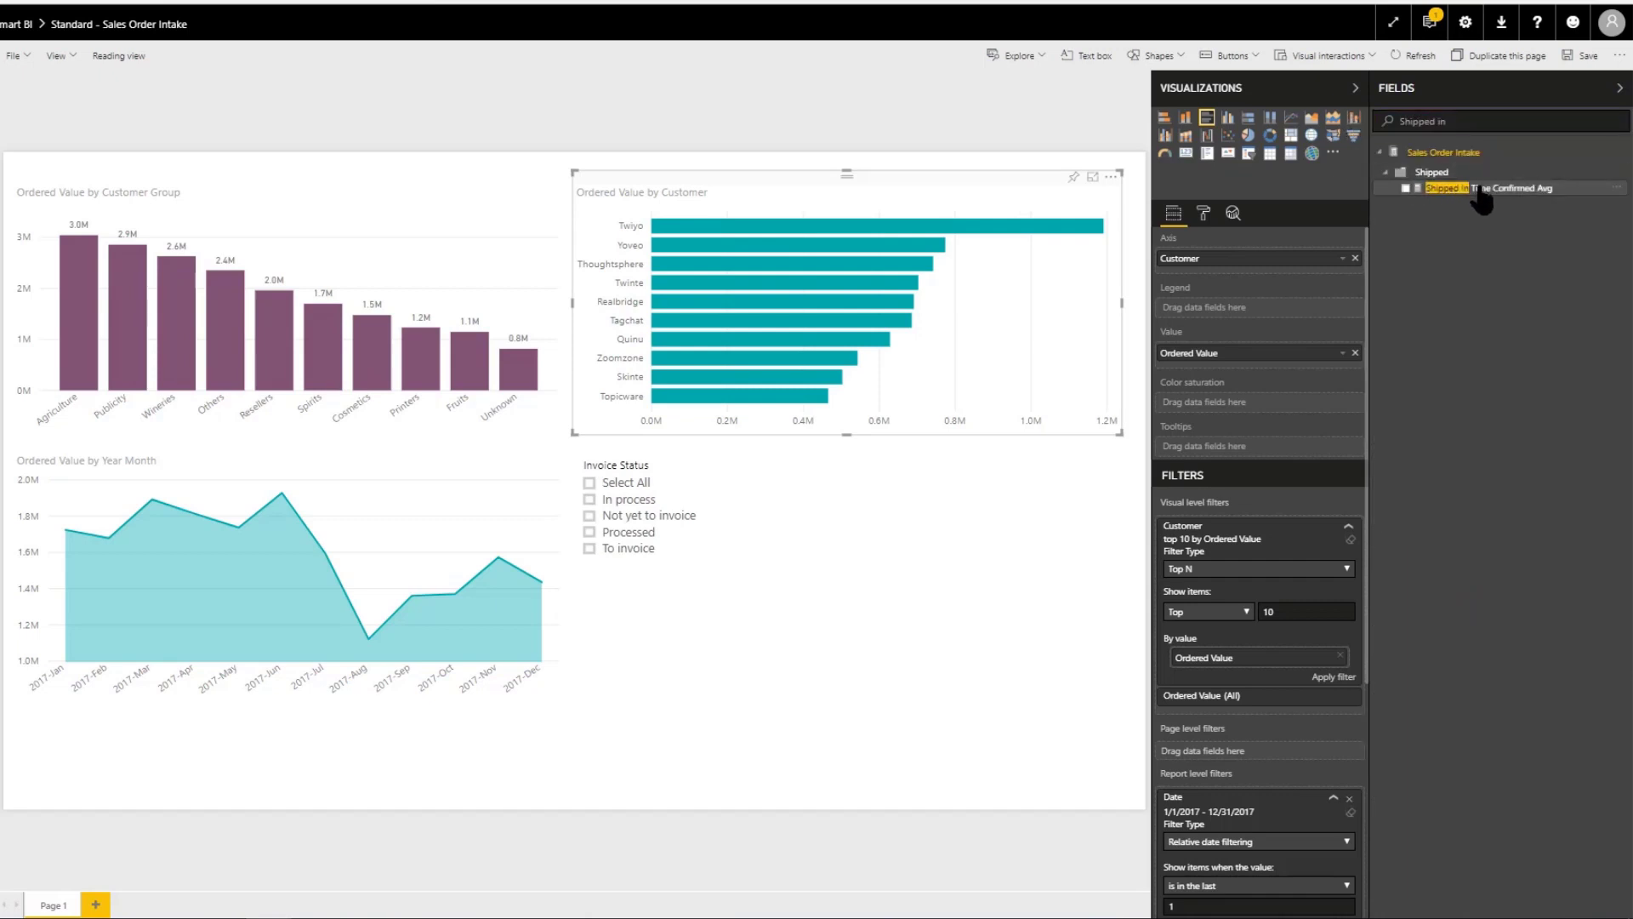
pyautogui.moveTo(1415, 213); pyautogui.dragTo(1259, 457)
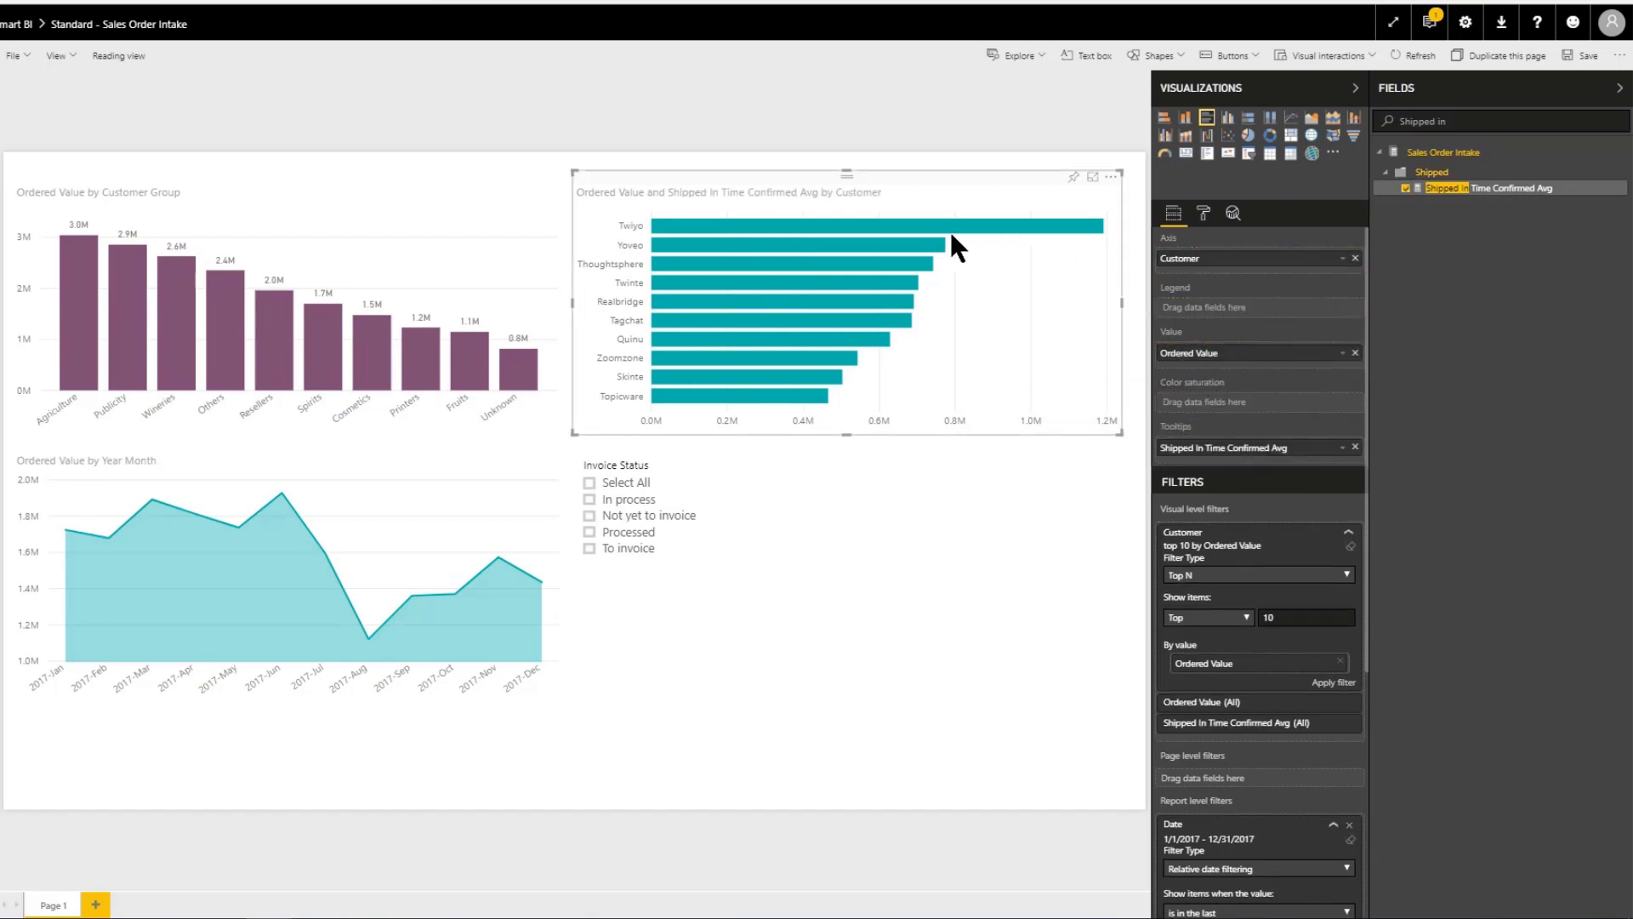
pyautogui.moveTo(829, 234)
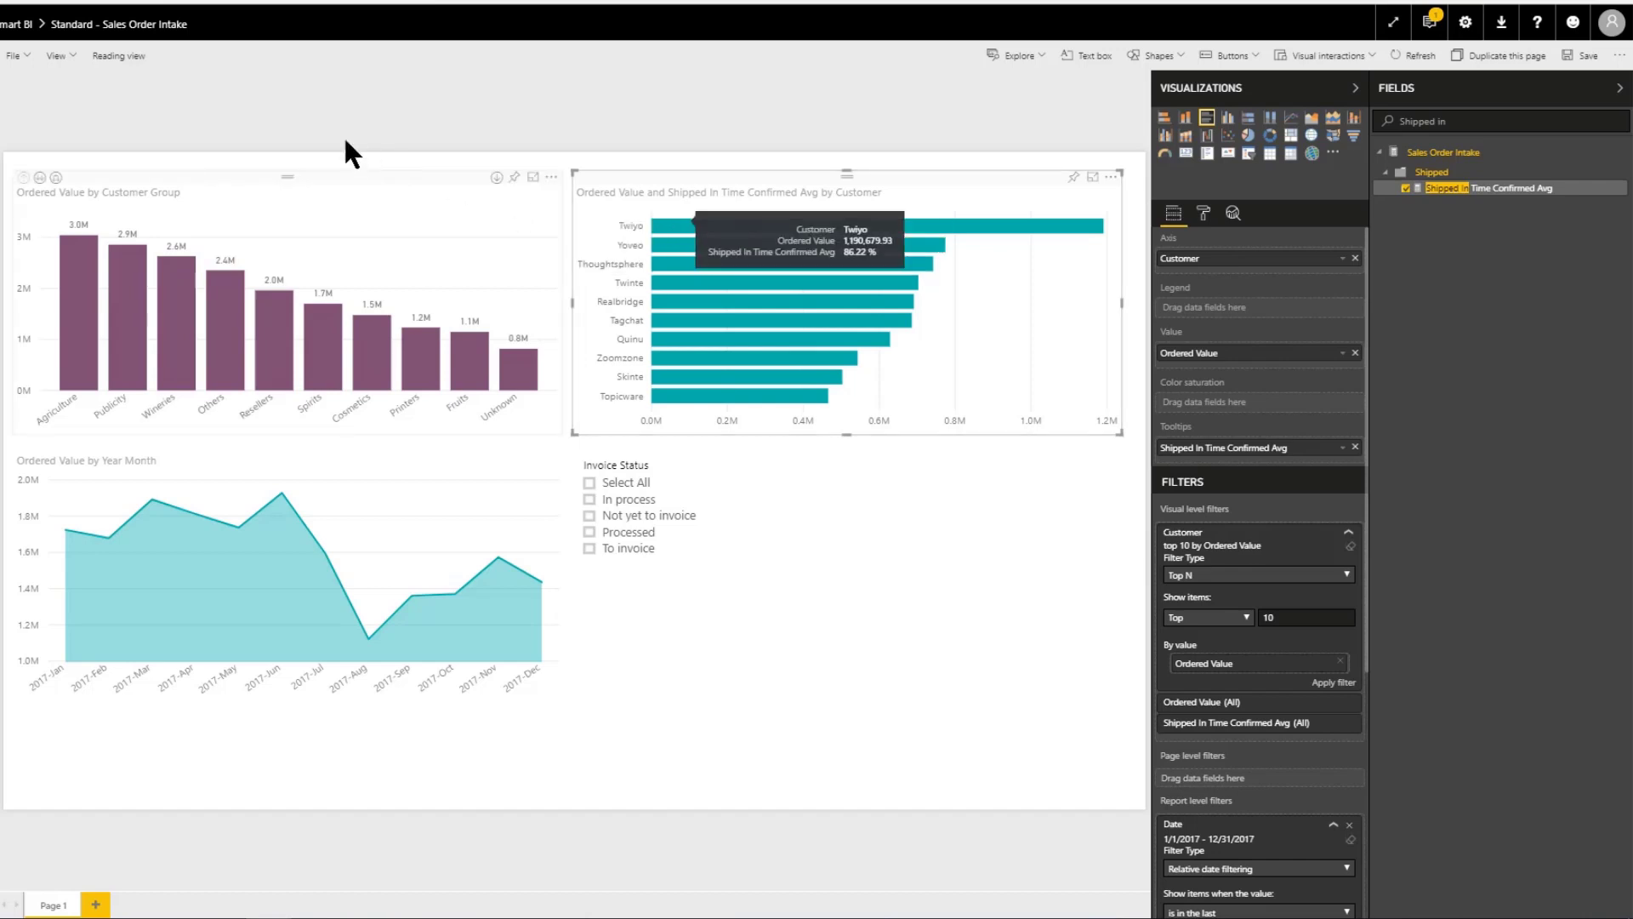
# Step: Save a copy of the report via File > Save as, named 'New Report Sales'
pyautogui.click(16, 56)
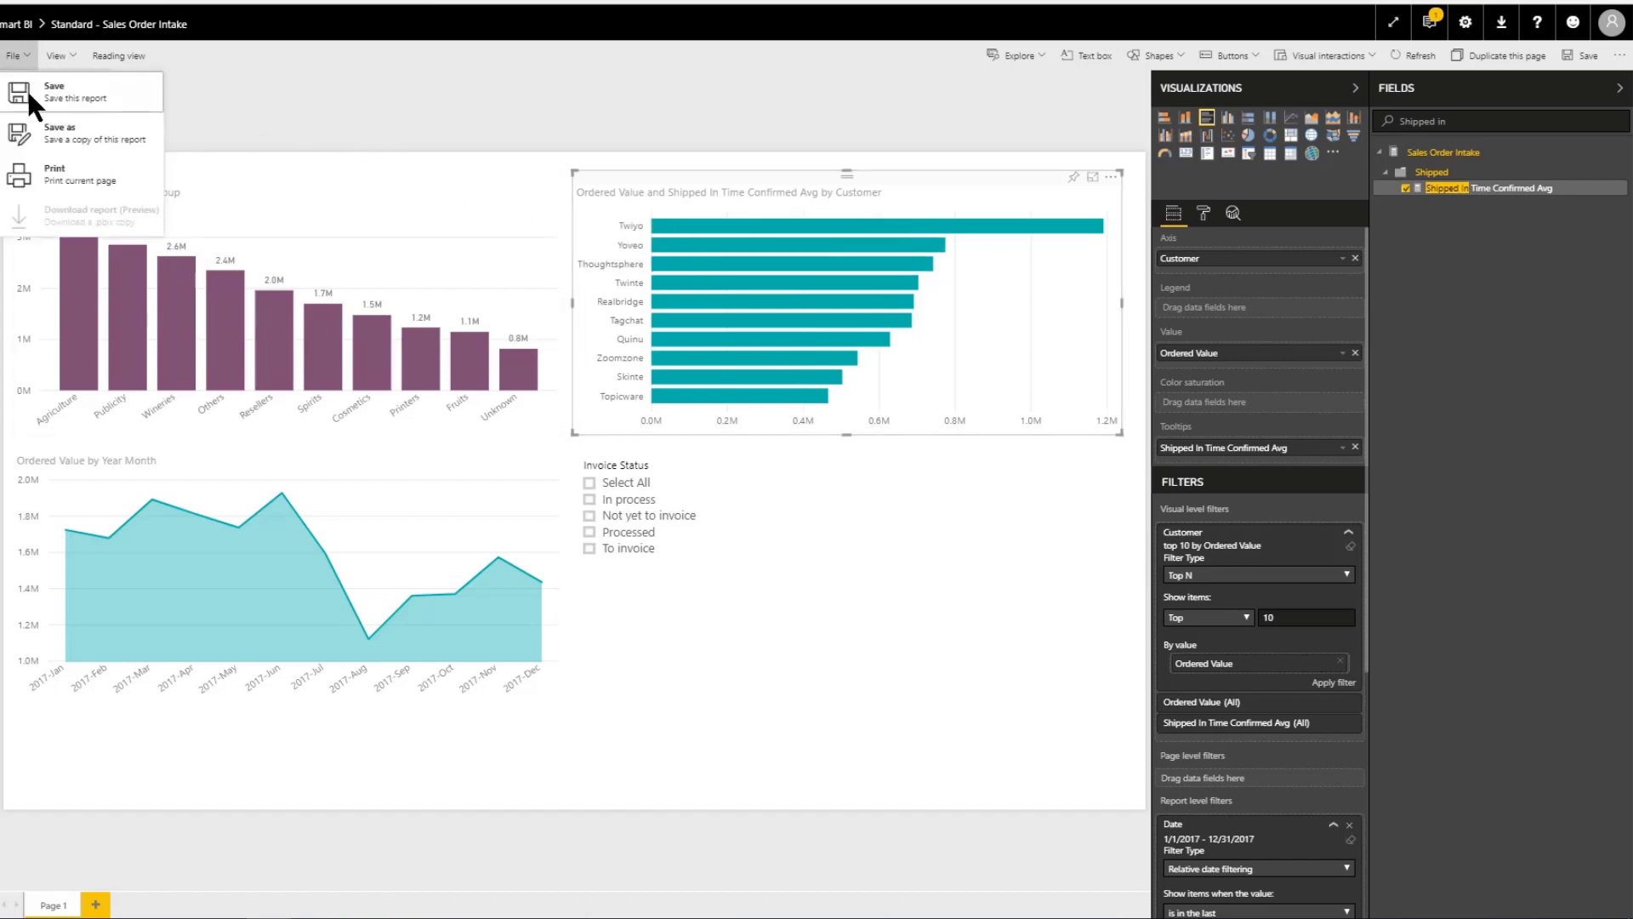
pyautogui.click(44, 134)
pyautogui.write('New Report Sales')
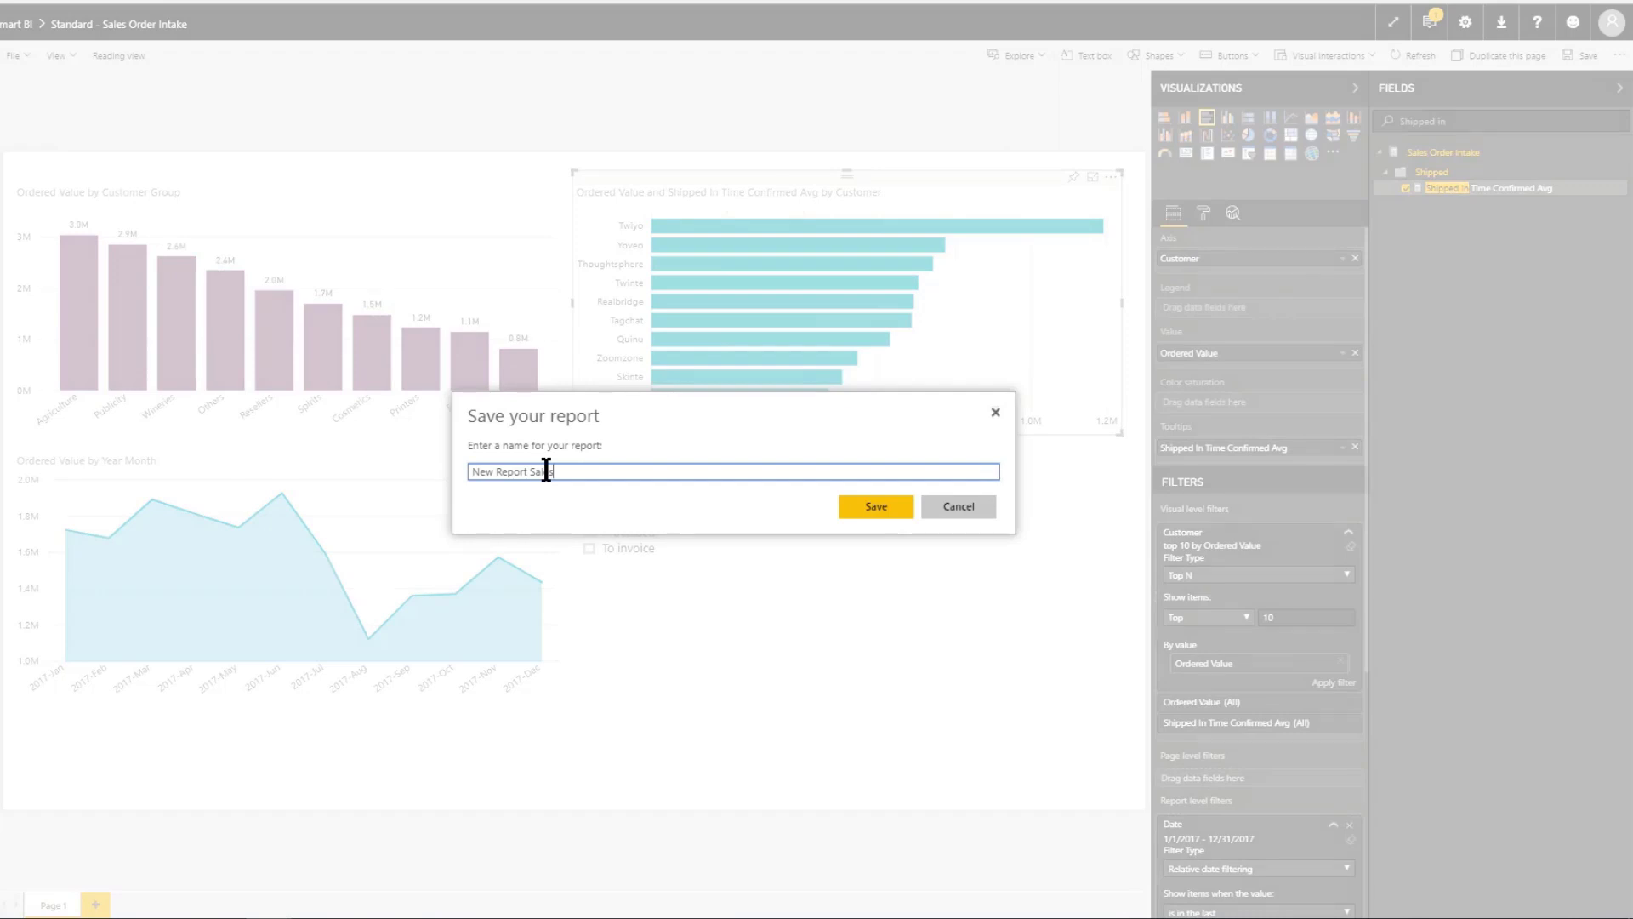
pyautogui.click(855, 510)
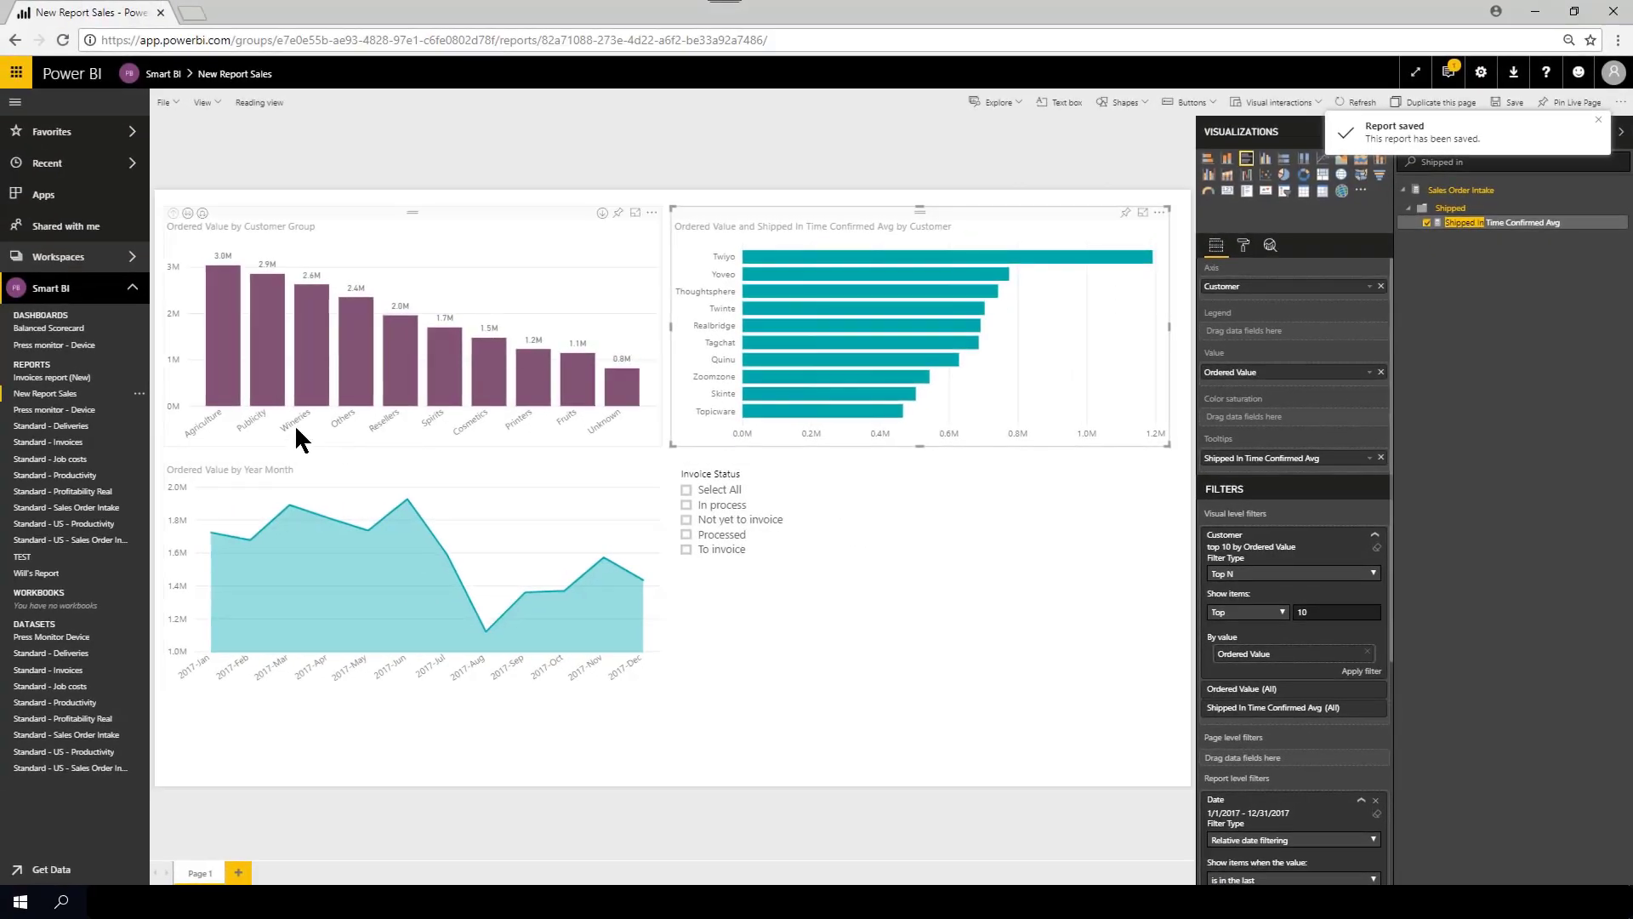